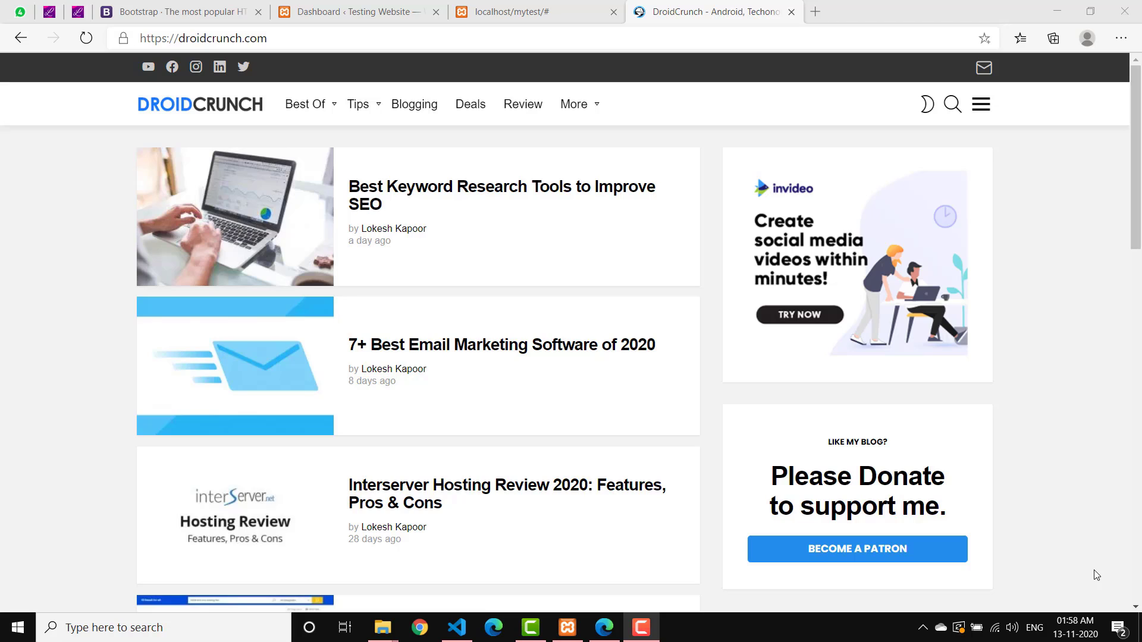
{"action": "left_click", "coordinate": [173, 15]}
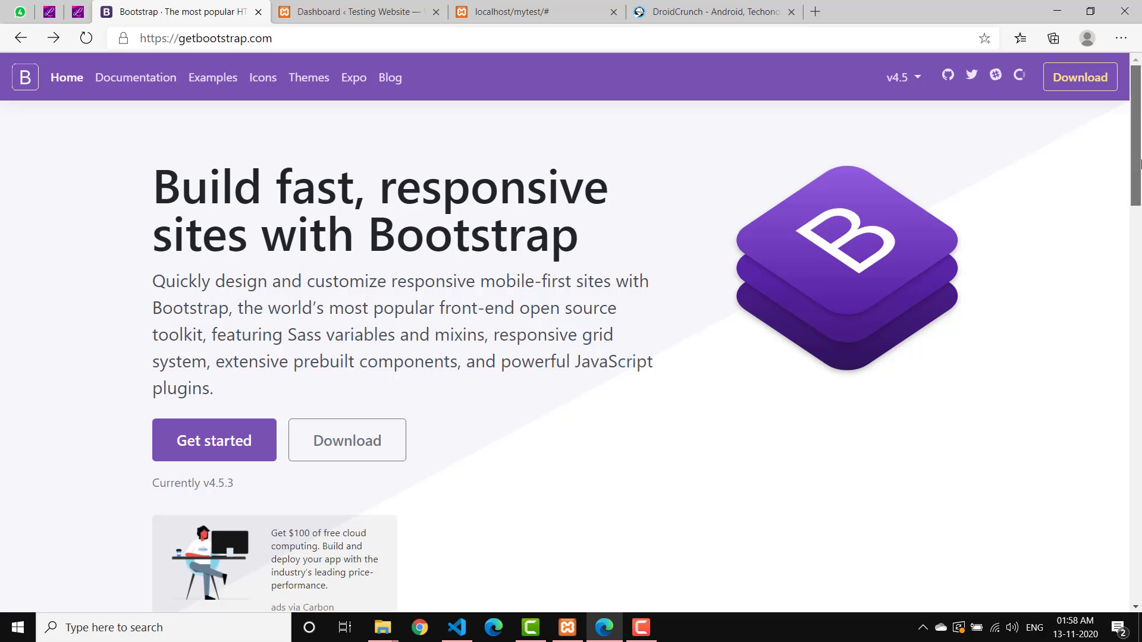
{"action": "scroll", "coordinate": [1138, 299], "scroll_direction": "down", "scroll_amount": 9}
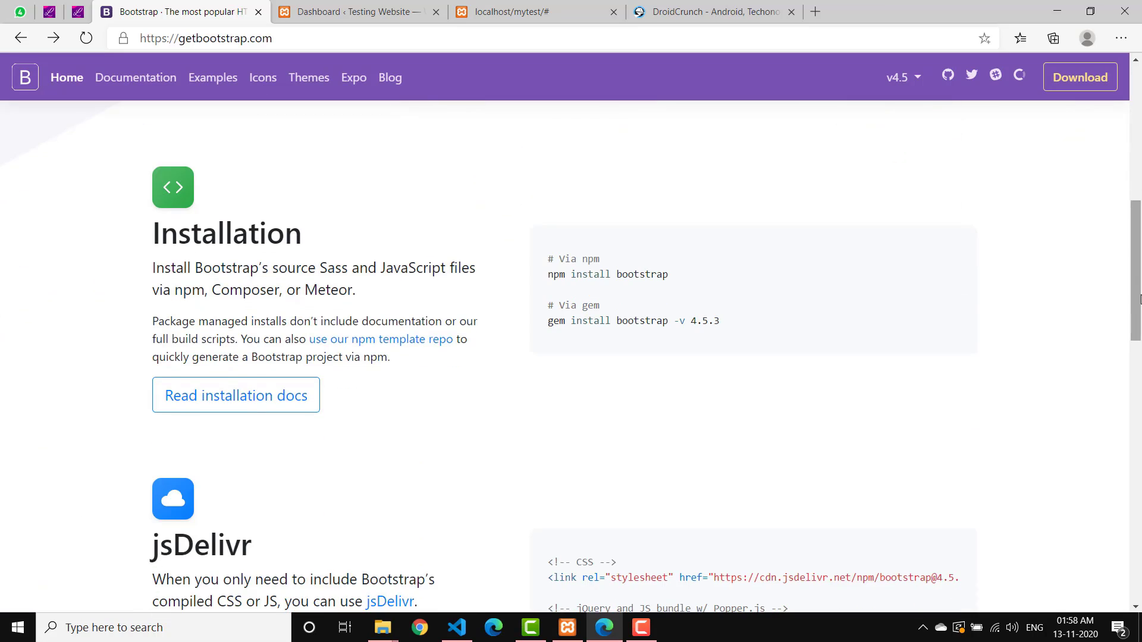
{"action": "left_click_drag", "start_coordinate": [1138, 306], "coordinate": [1138, 226]}
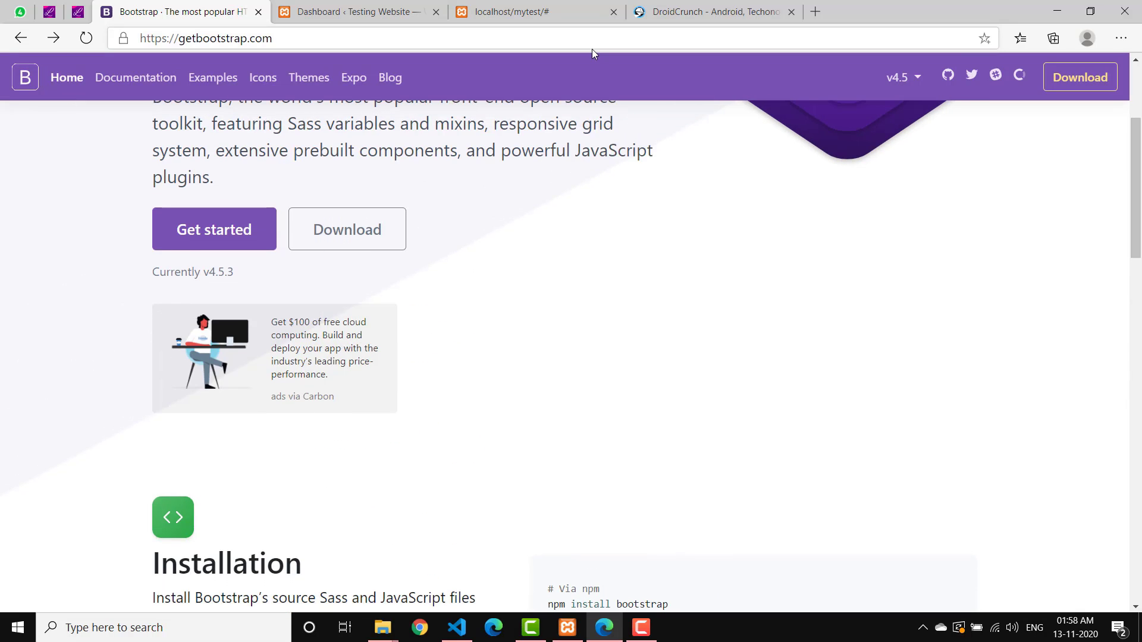
{"action": "left_click", "coordinate": [88, 5]}
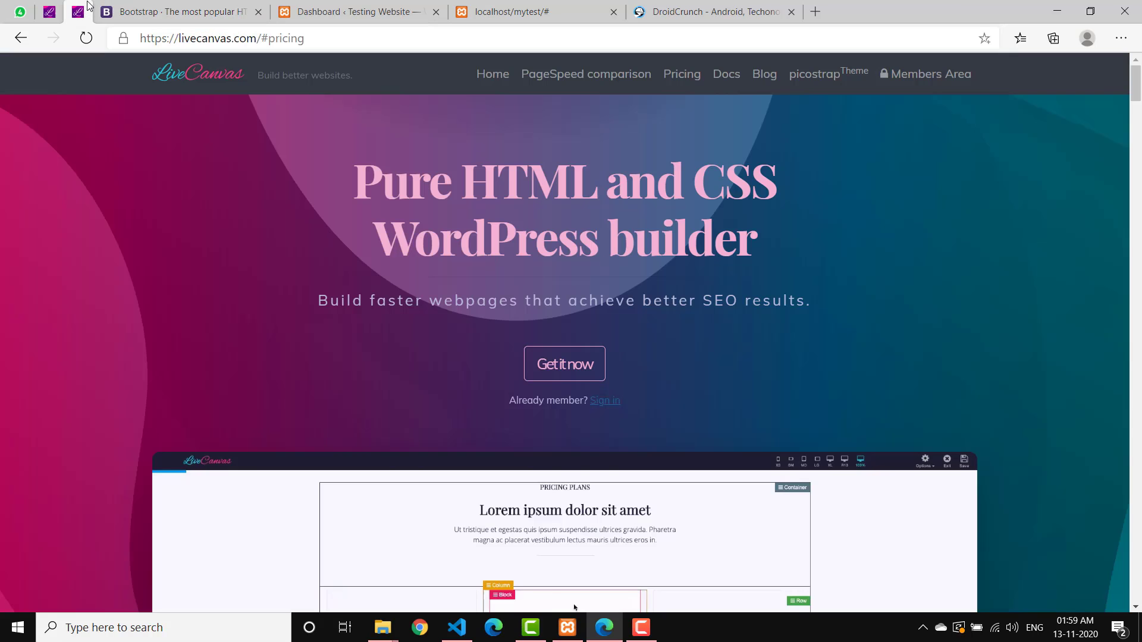
{"action": "left_click", "coordinate": [170, 5]}
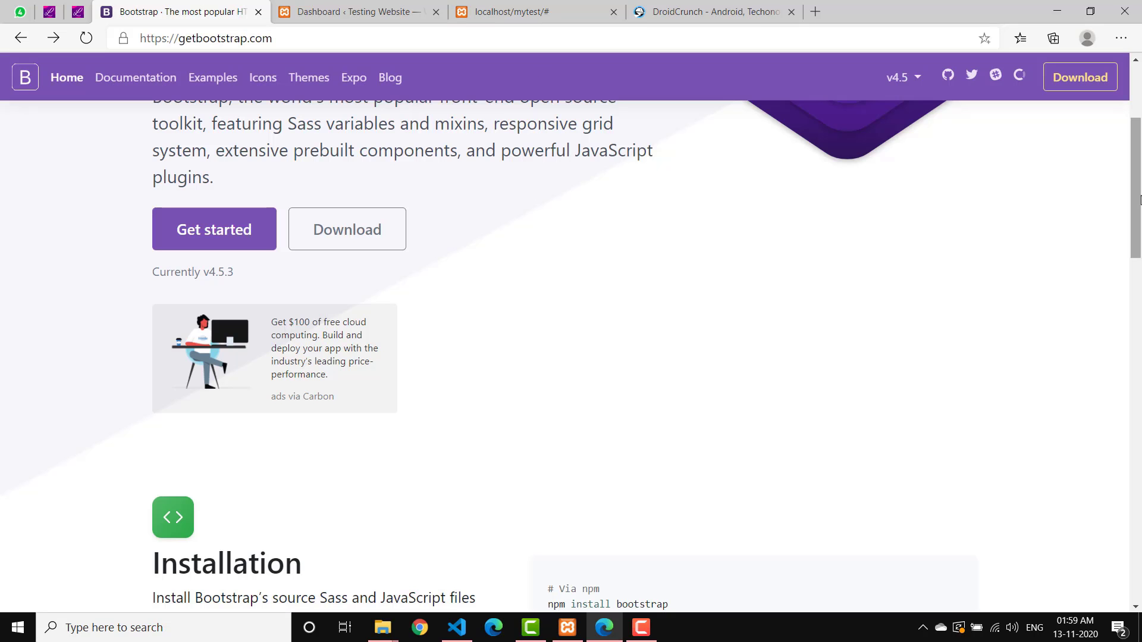
{"action": "left_click_drag", "start_coordinate": [1138, 199], "coordinate": [1138, 103]}
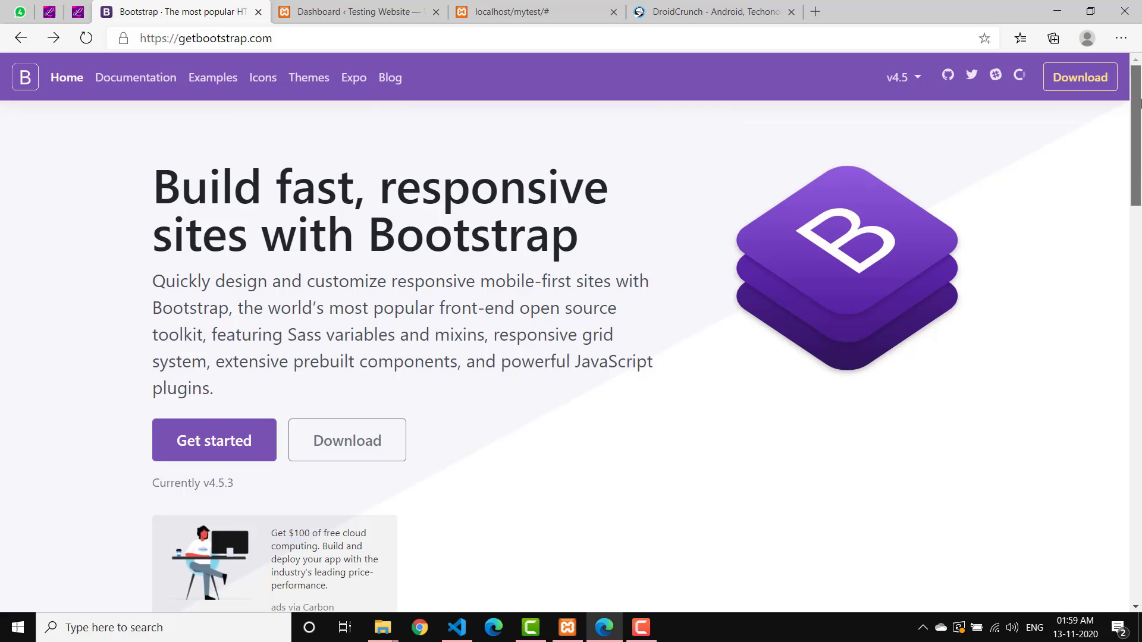
{"action": "left_click", "coordinate": [73, 3]}
{"action": "left_click", "coordinate": [122, 10]}
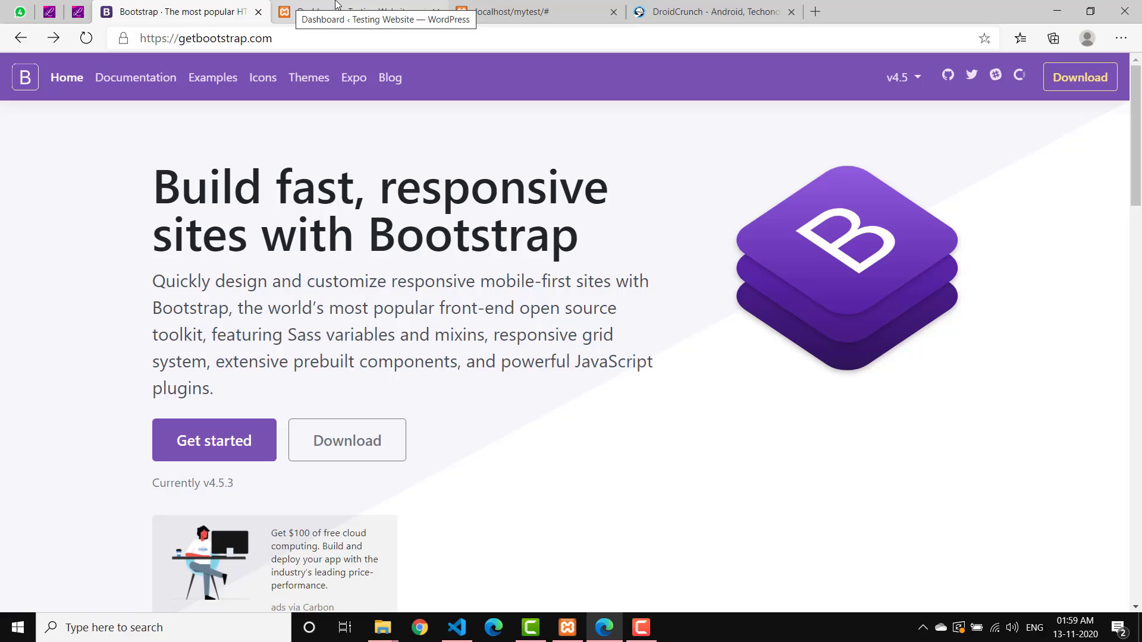
{"action": "left_click", "coordinate": [289, 5]}
{"action": "left_click", "coordinate": [218, 5]}
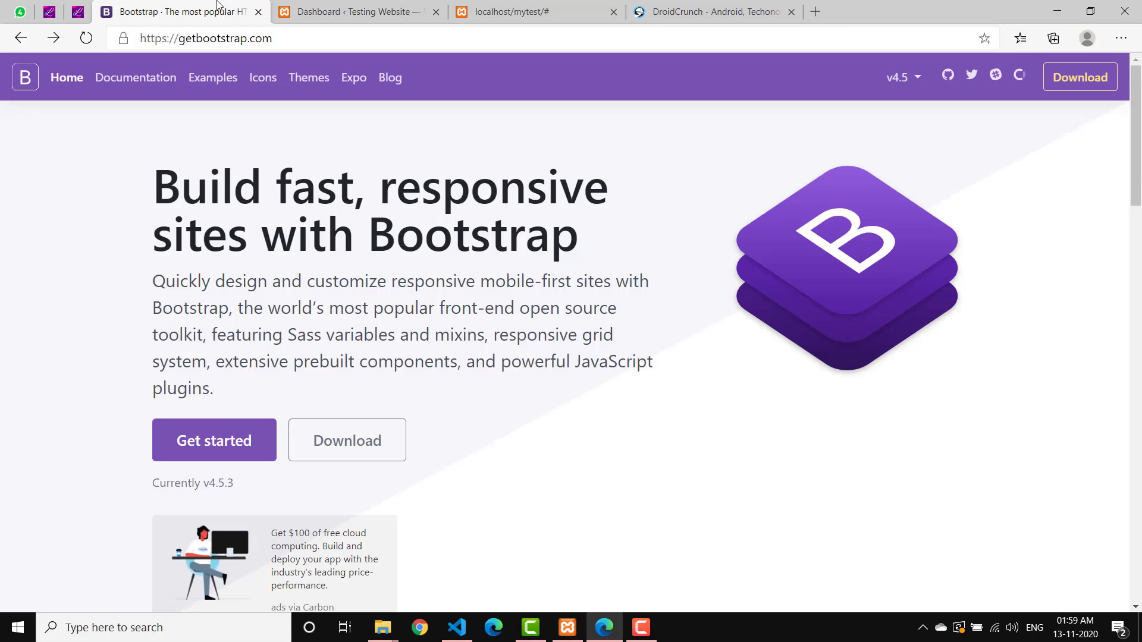
Insert the HTML sample page skeleton into index.html via snippet suggestions.
{"action": "left_click", "coordinate": [464, 621]}
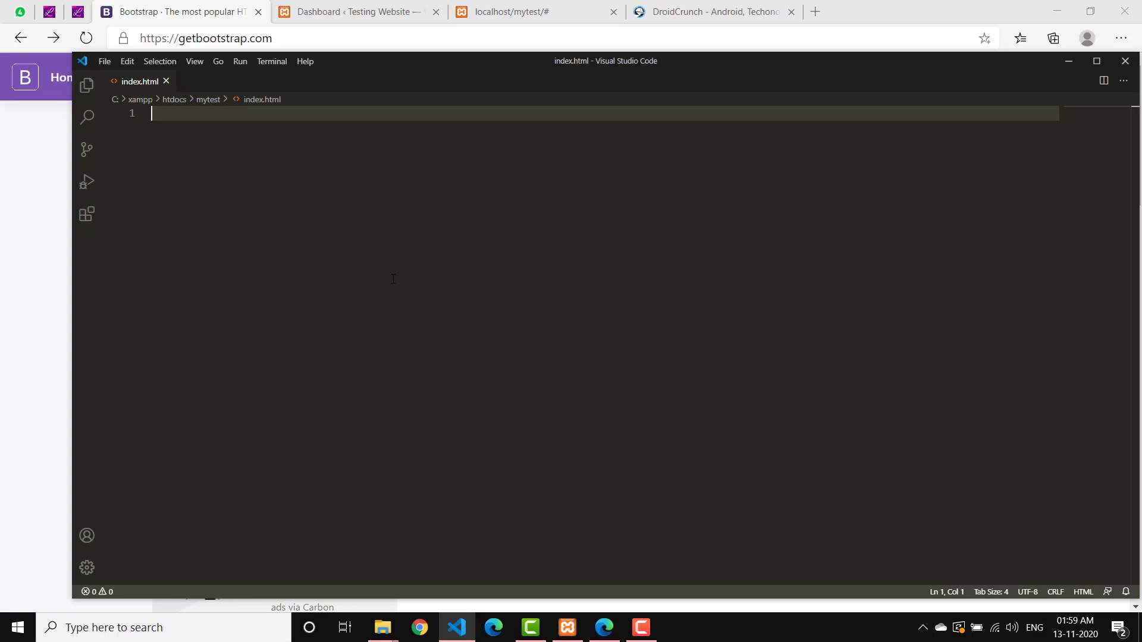
{"action": "key", "text": "ctrl+space"}
{"action": "key", "text": "Return"}
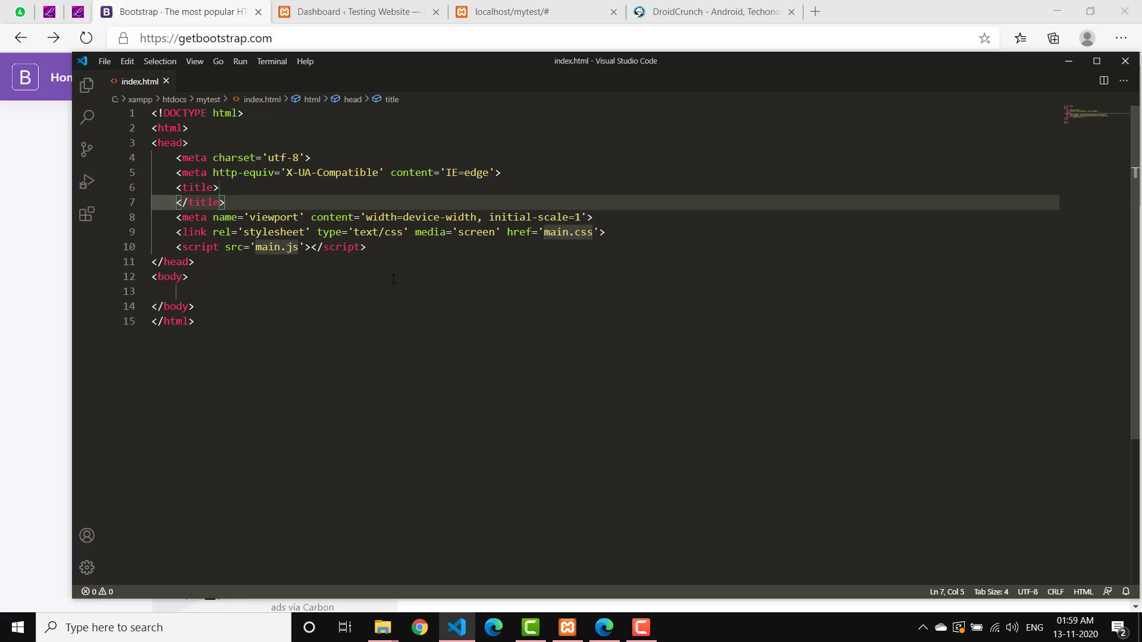
Copy Bootstrap 4.5.3's CSS link tag from the Introduction docs into the head of index.html.
{"action": "key", "text": "alt+Tab"}
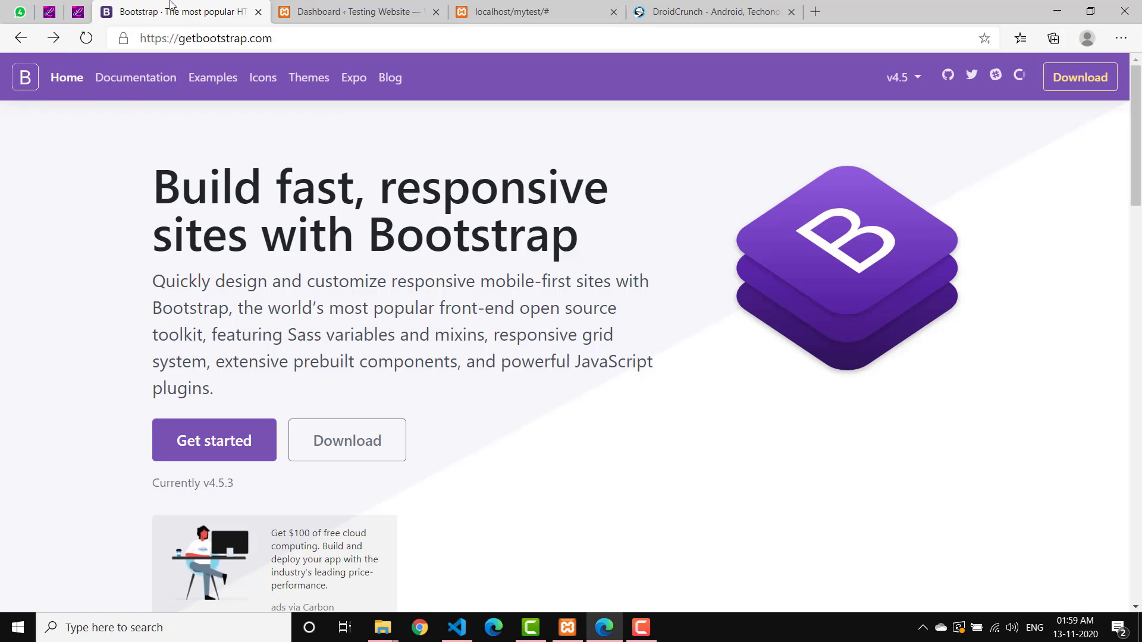
{"action": "left_click", "coordinate": [226, 448]}
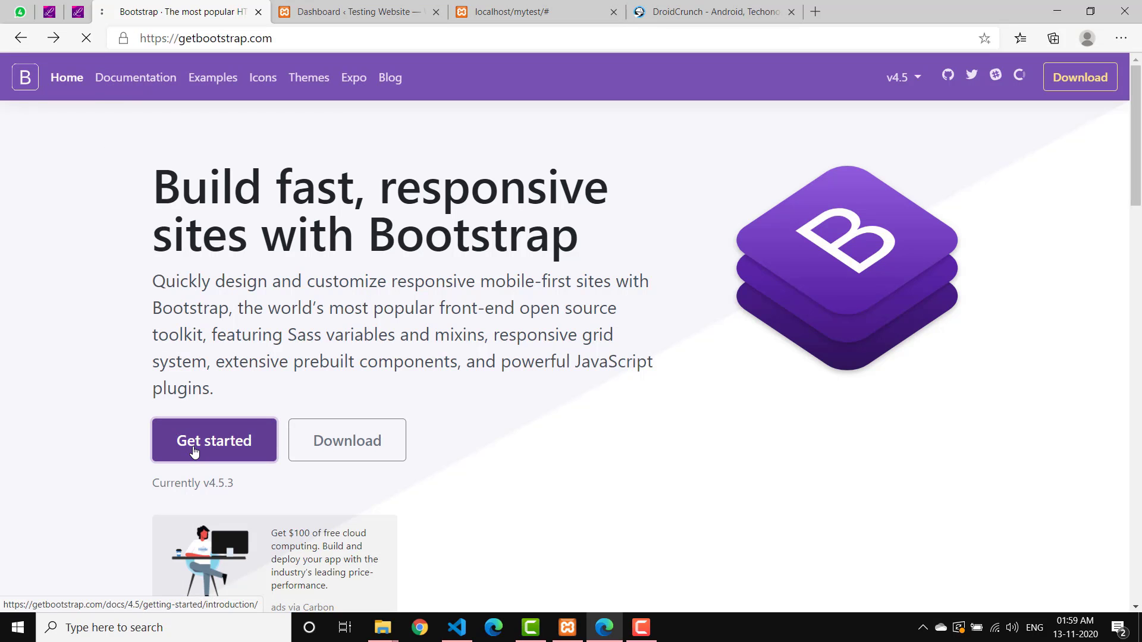
{"action": "scroll", "coordinate": [333, 407], "scroll_direction": "down", "scroll_amount": 2}
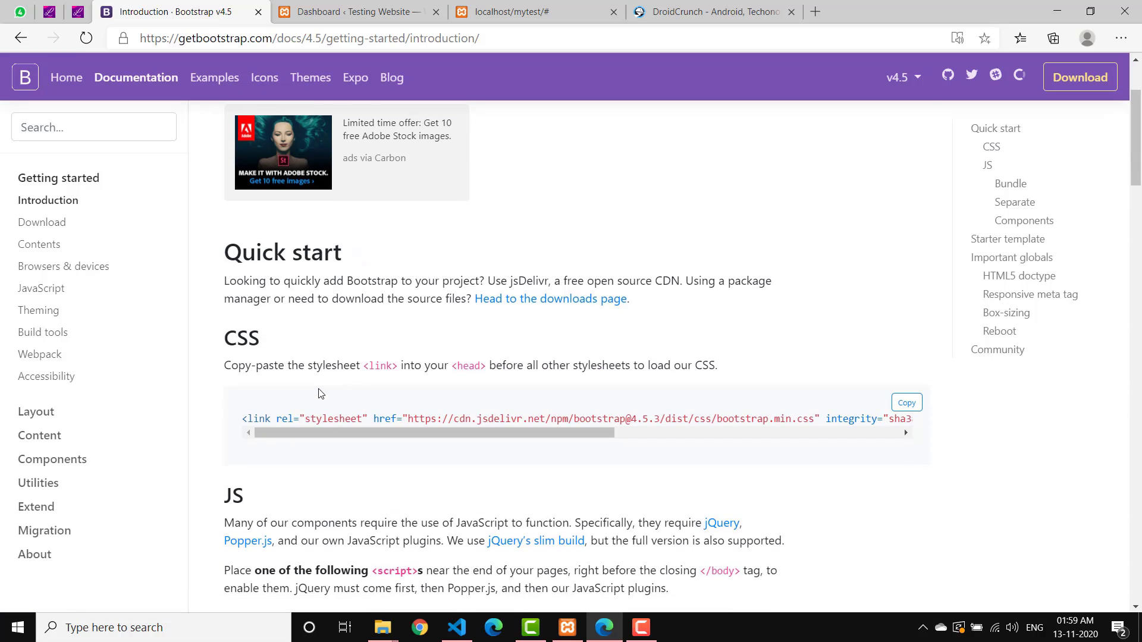
{"action": "double_click", "coordinate": [346, 418]}
{"action": "triple_click", "coordinate": [346, 418]}
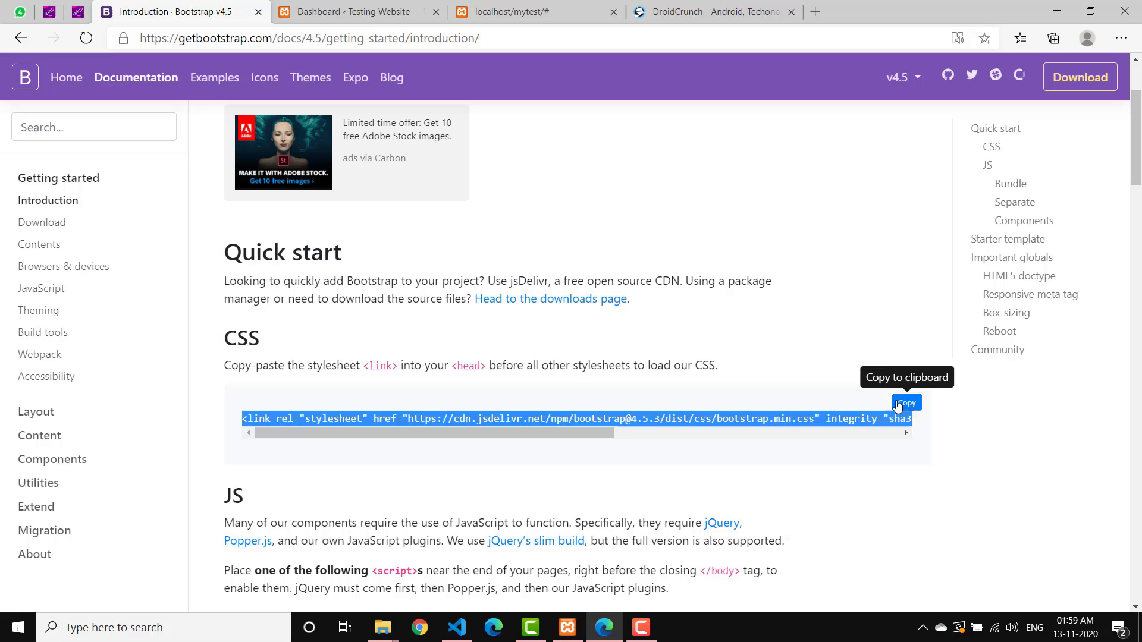
{"action": "left_click", "coordinate": [898, 405]}
{"action": "key", "text": "alt+Tab"}
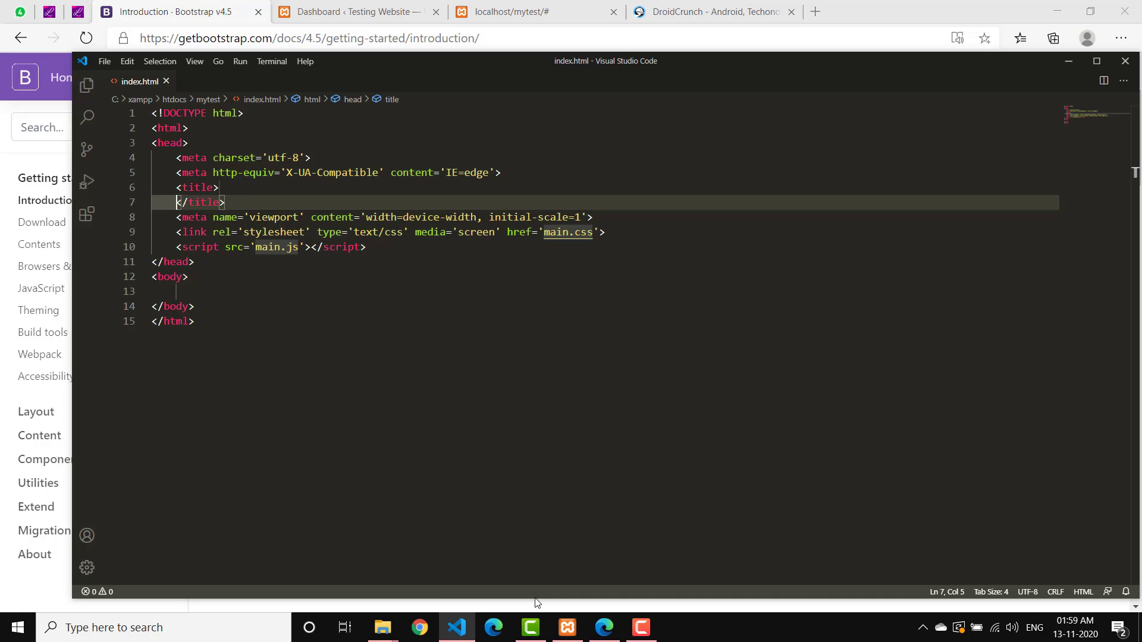
{"action": "left_click", "coordinate": [243, 146]}
{"action": "key", "text": "Return"}
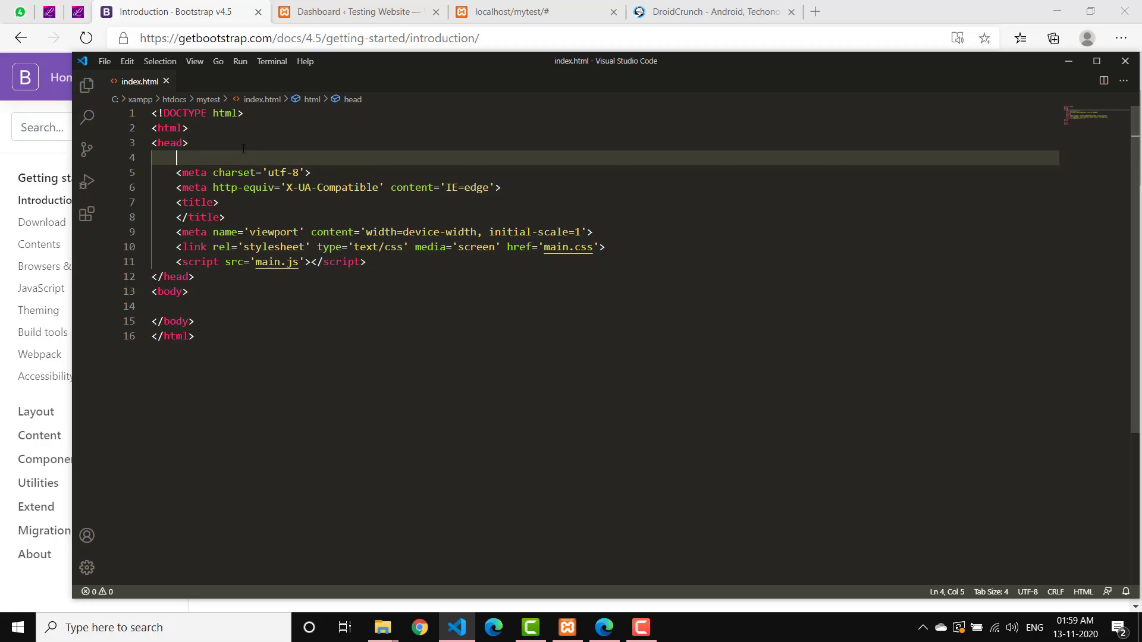
{"action": "key", "text": "ctrl+v"}
Paste the jQuery slim and bootstrap.bundle.min.js script tags after the opening body tag.
{"action": "left_click", "coordinate": [221, 223]}
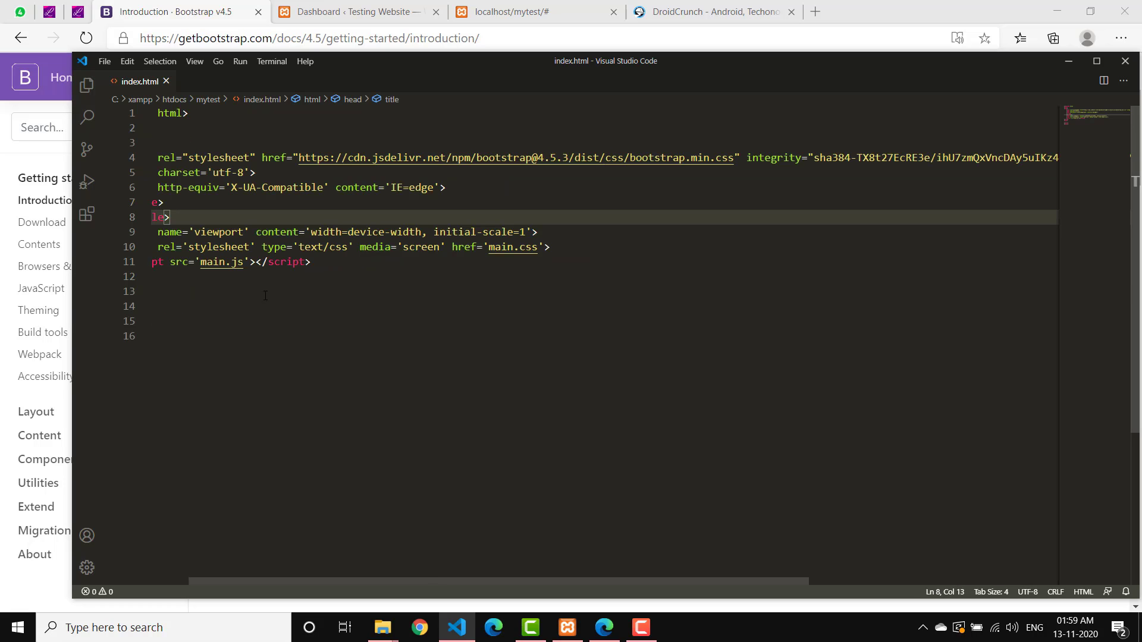
{"action": "left_click_drag", "start_coordinate": [244, 578], "coordinate": [103, 570]}
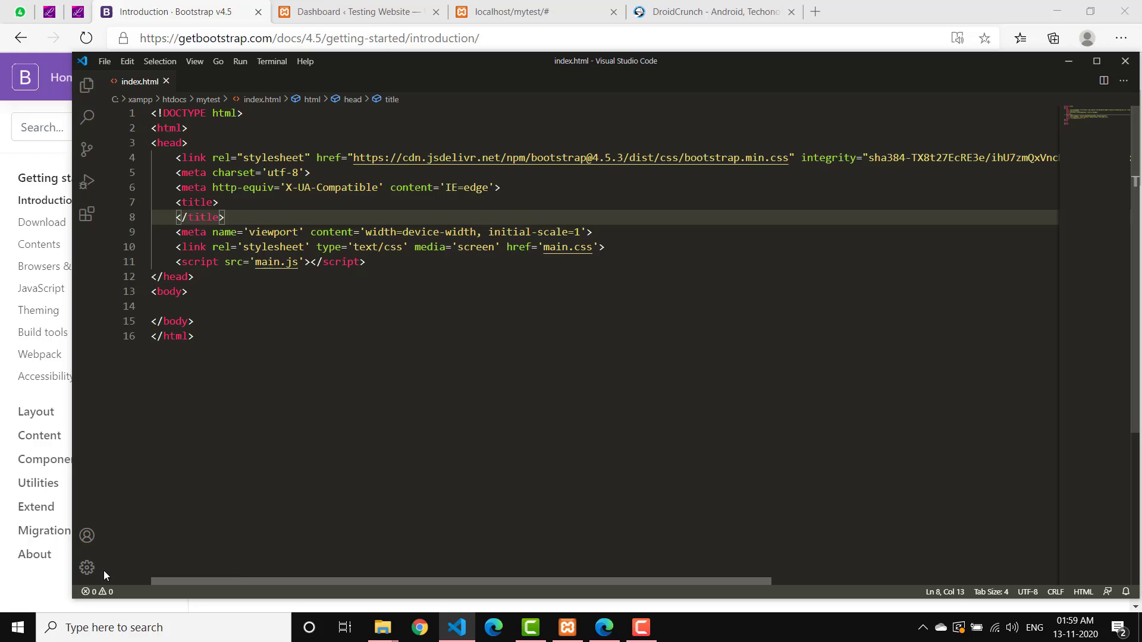
{"action": "left_click", "coordinate": [258, 295]}
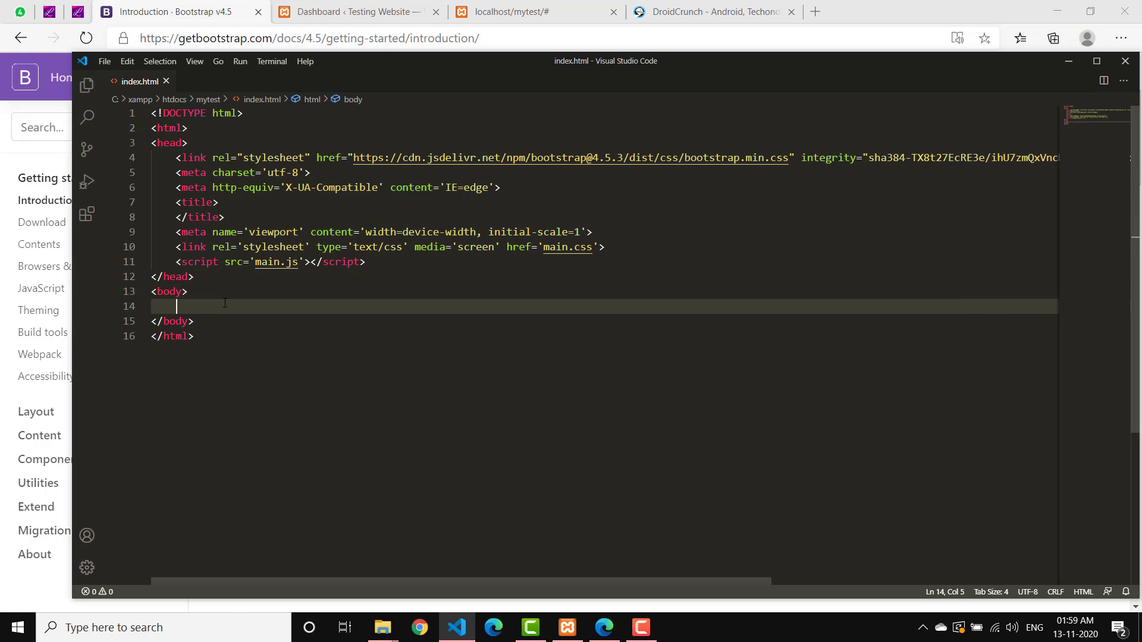
{"action": "key", "text": "alt+Tab"}
{"action": "scroll", "coordinate": [398, 491], "scroll_direction": "down", "scroll_amount": 4}
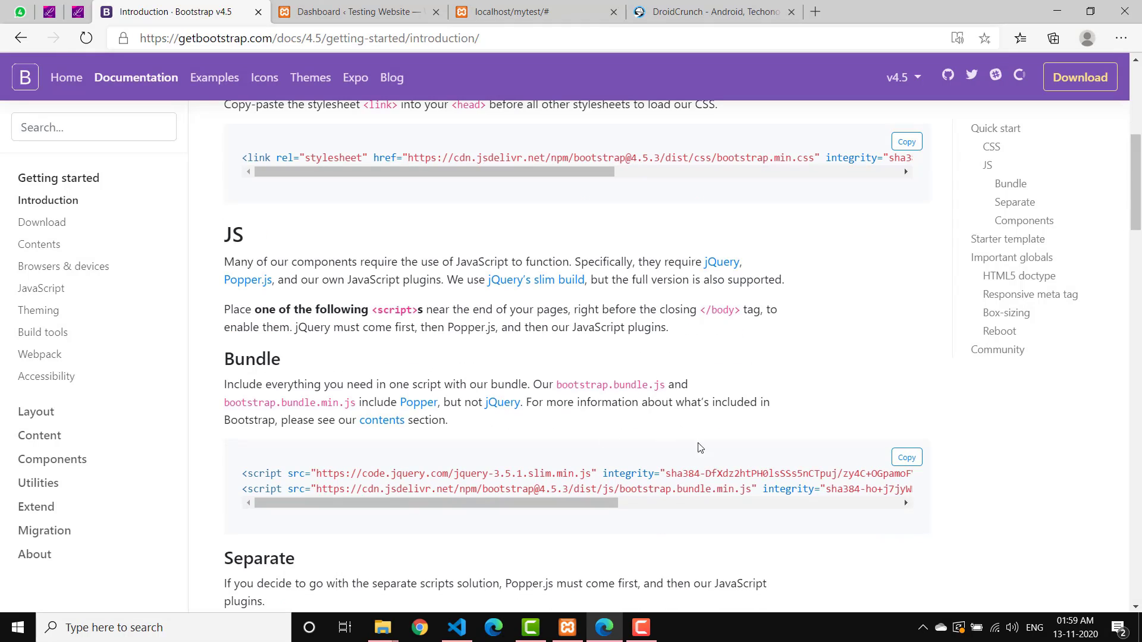
{"action": "left_click", "coordinate": [906, 457]}
{"action": "key", "text": "alt+Tab"}
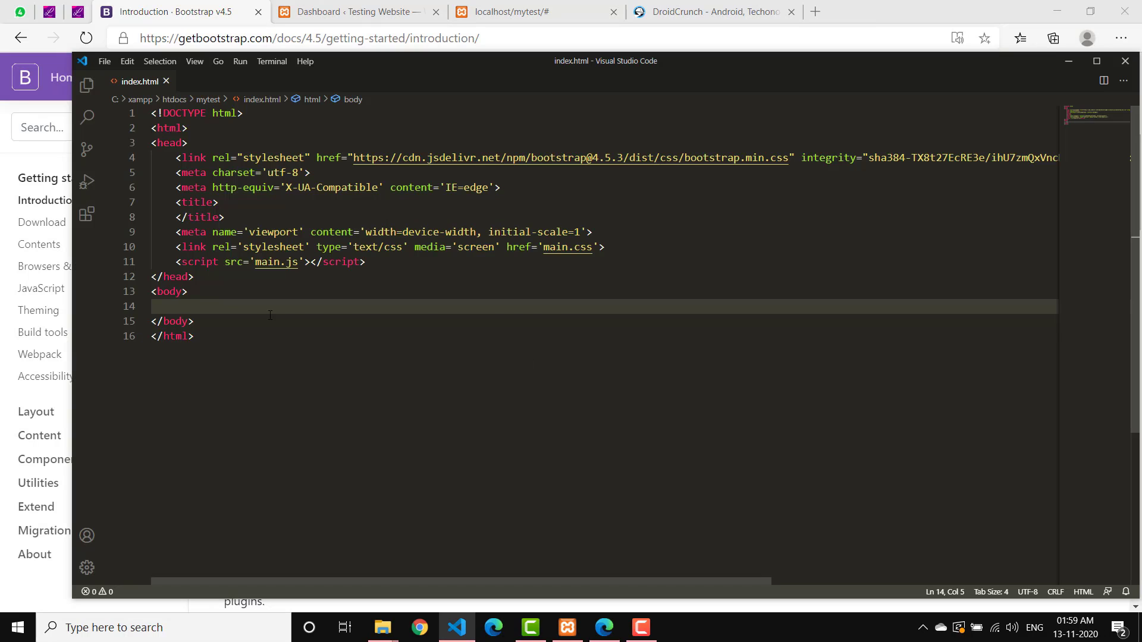
{"action": "key", "text": "ctrl+v"}
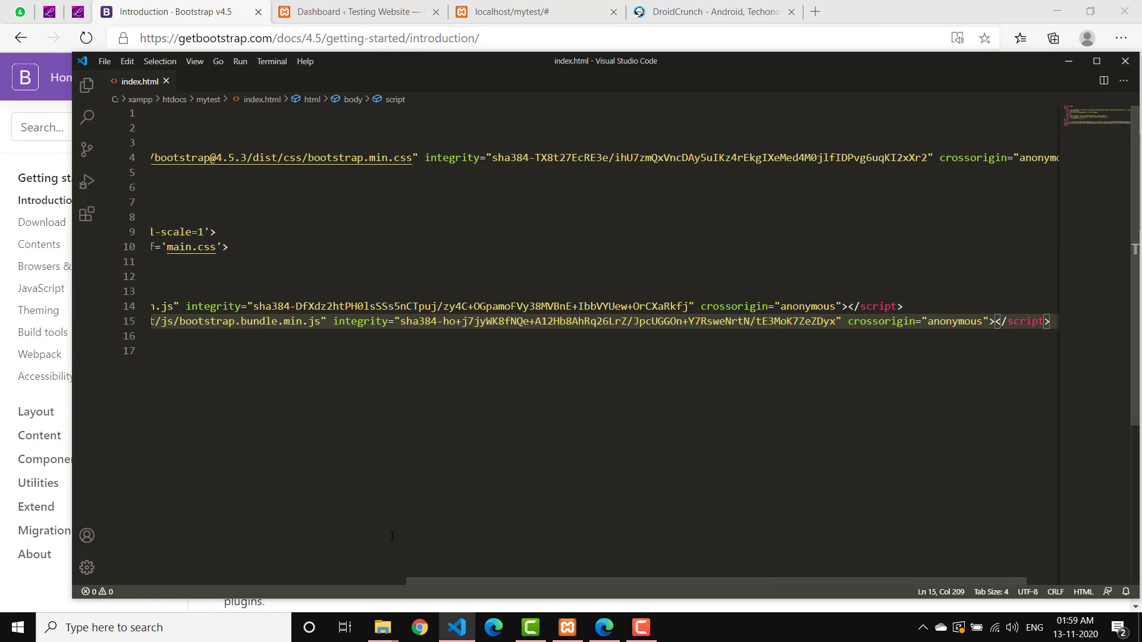
{"action": "left_click", "coordinate": [237, 583]}
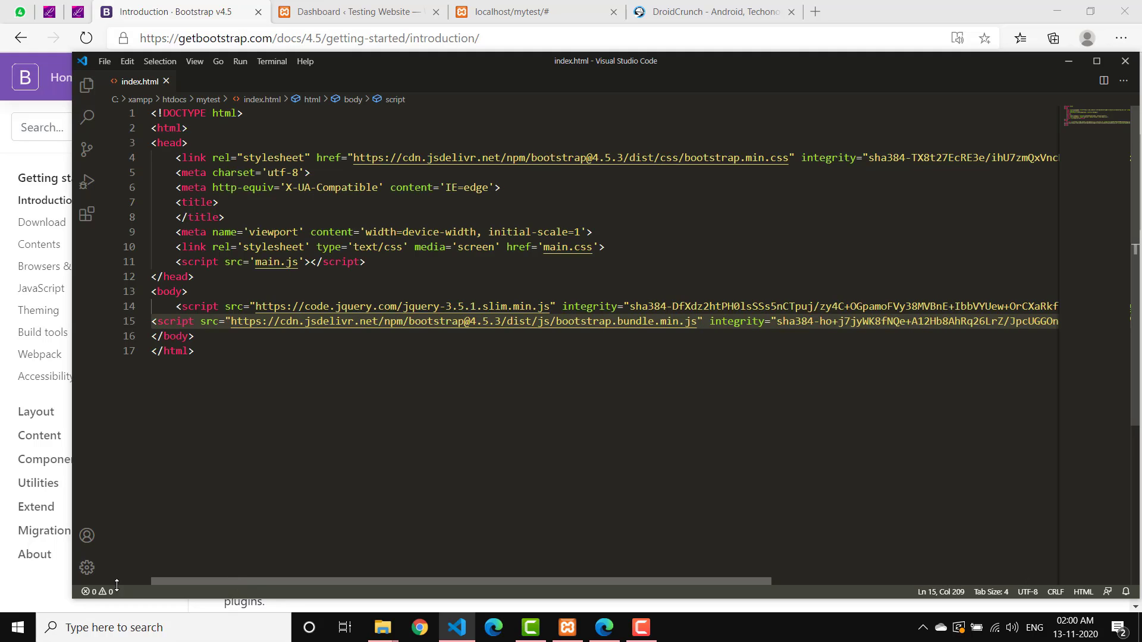
{"action": "key", "text": "alt+Tab"}
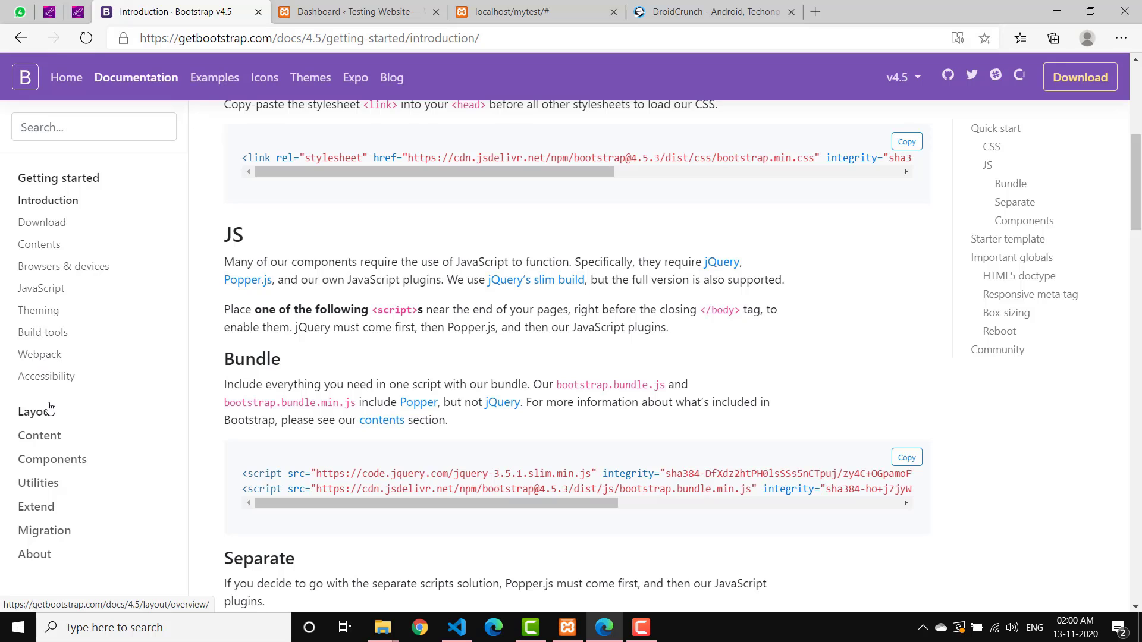
Open the Bootstrap Layout Overview docs in a new tab and glance through it.
{"action": "right_click", "coordinate": [50, 410]}
{"action": "left_click", "coordinate": [95, 422]}
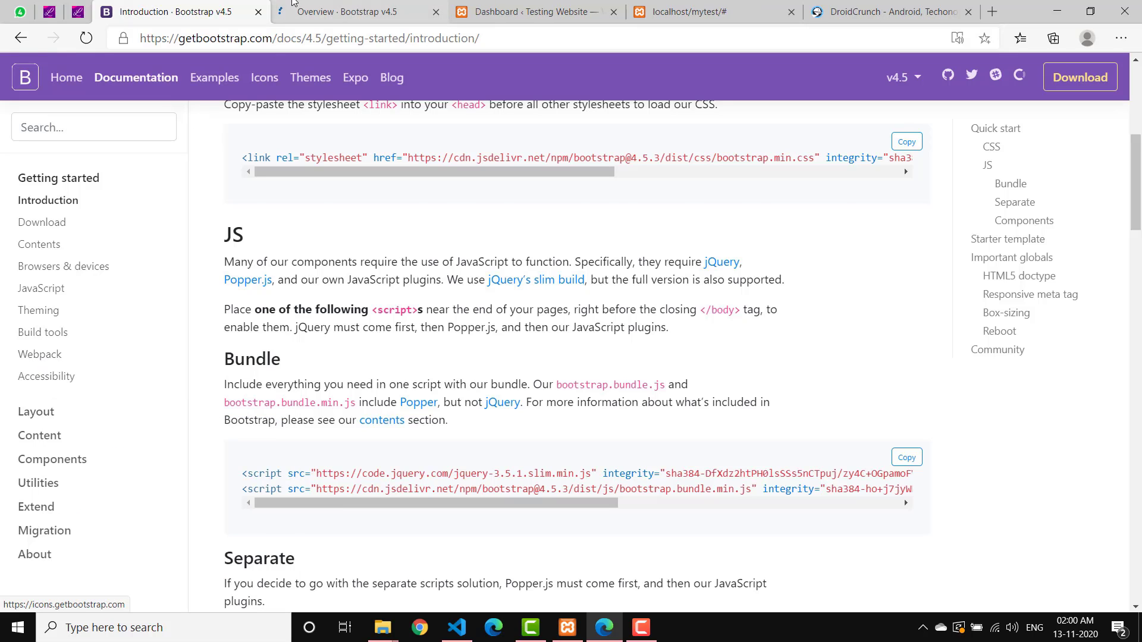
{"action": "left_click", "coordinate": [293, 6]}
{"action": "scroll", "coordinate": [327, 355], "scroll_direction": "down", "scroll_amount": 10}
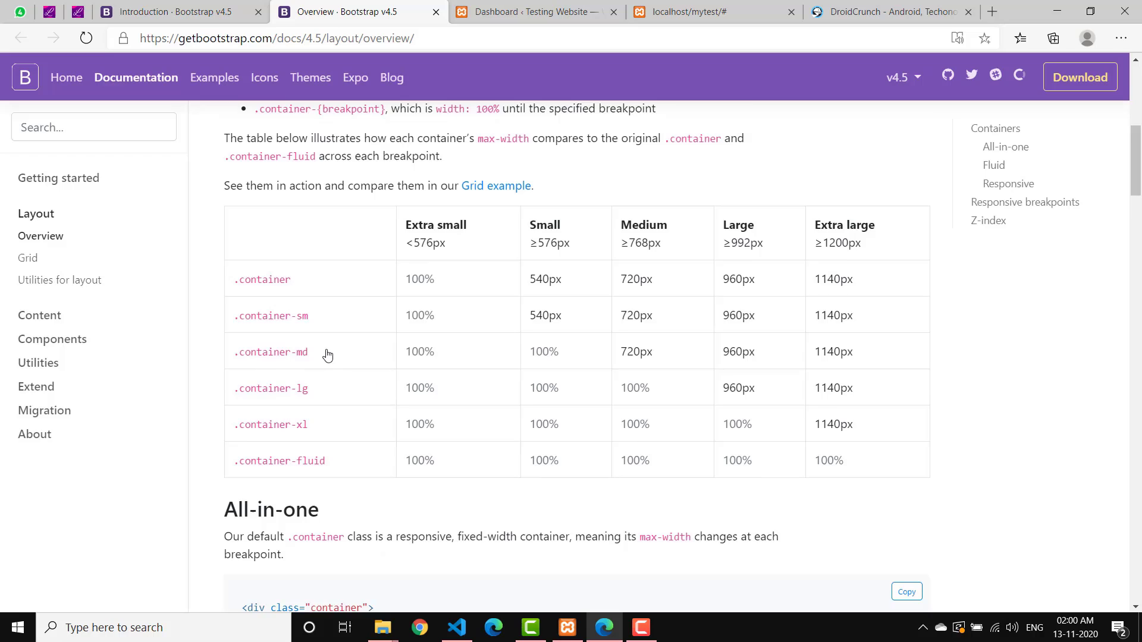
{"action": "key", "text": "alt+Tab"}
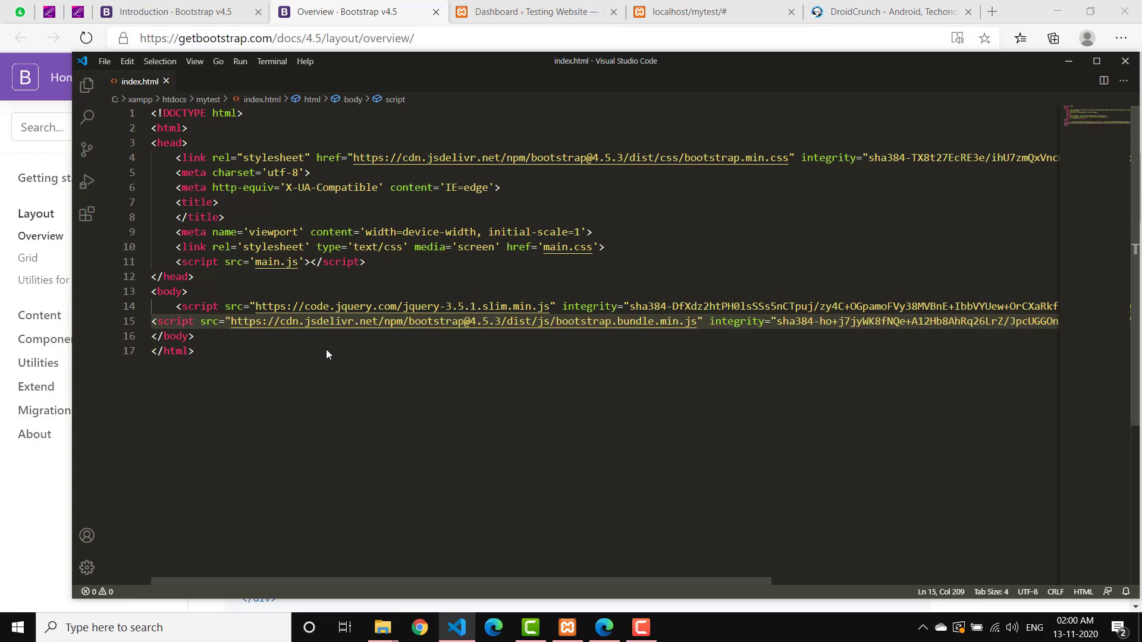
{"action": "key", "text": "alt+Tab"}
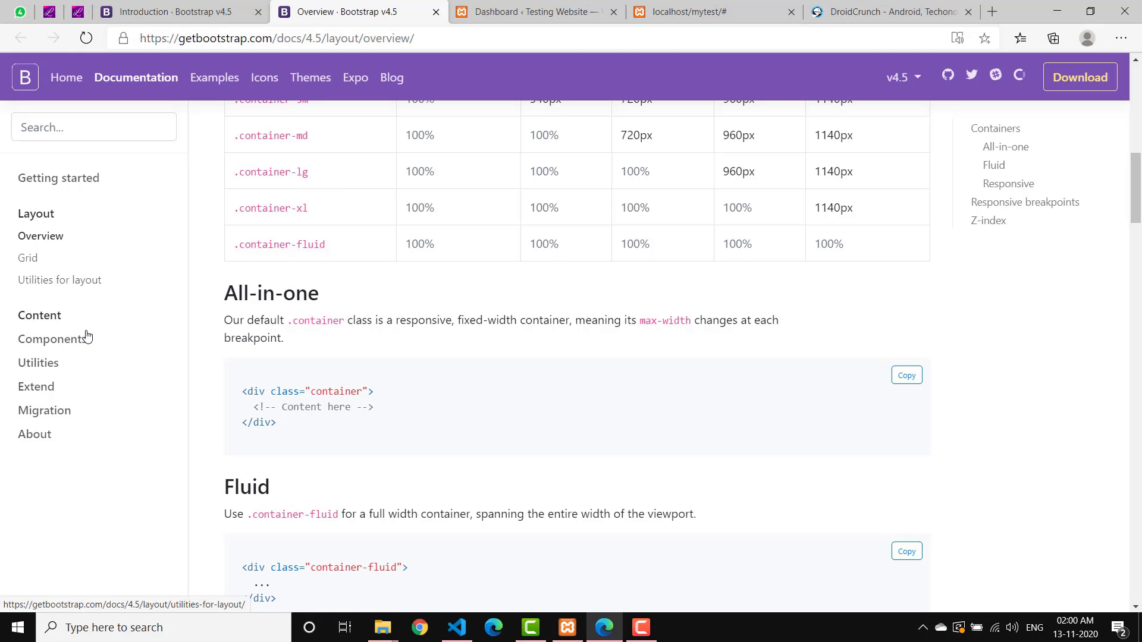
Go to the Alerts docs and select the alert-primary div's three lines of code.
{"action": "left_click", "coordinate": [70, 345]}
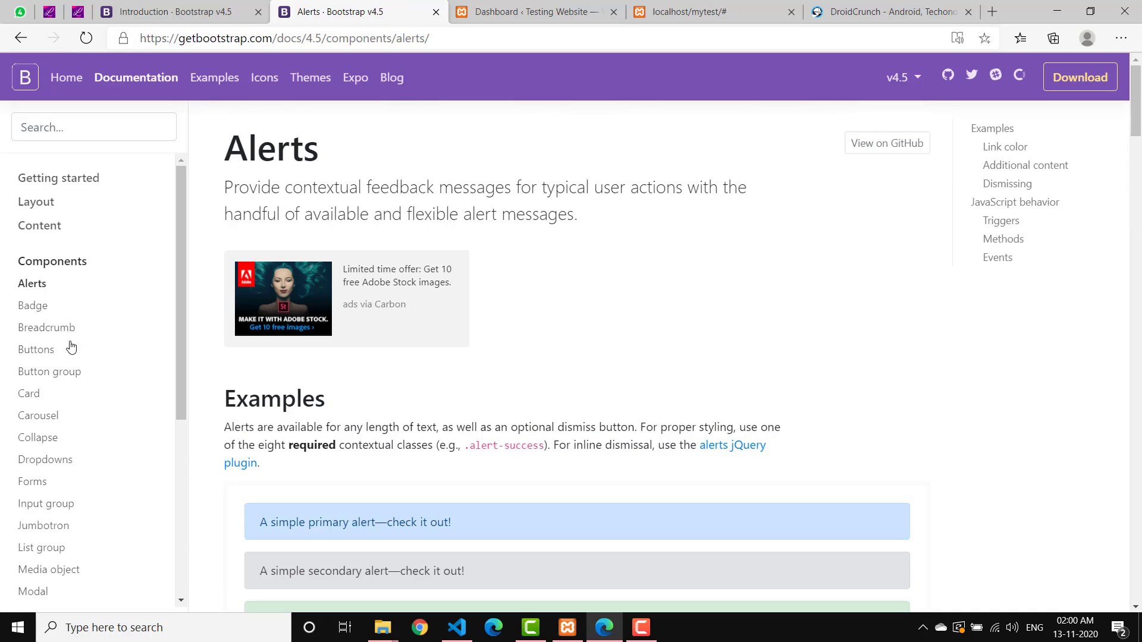
{"action": "scroll", "coordinate": [357, 399], "scroll_direction": "down", "scroll_amount": 4}
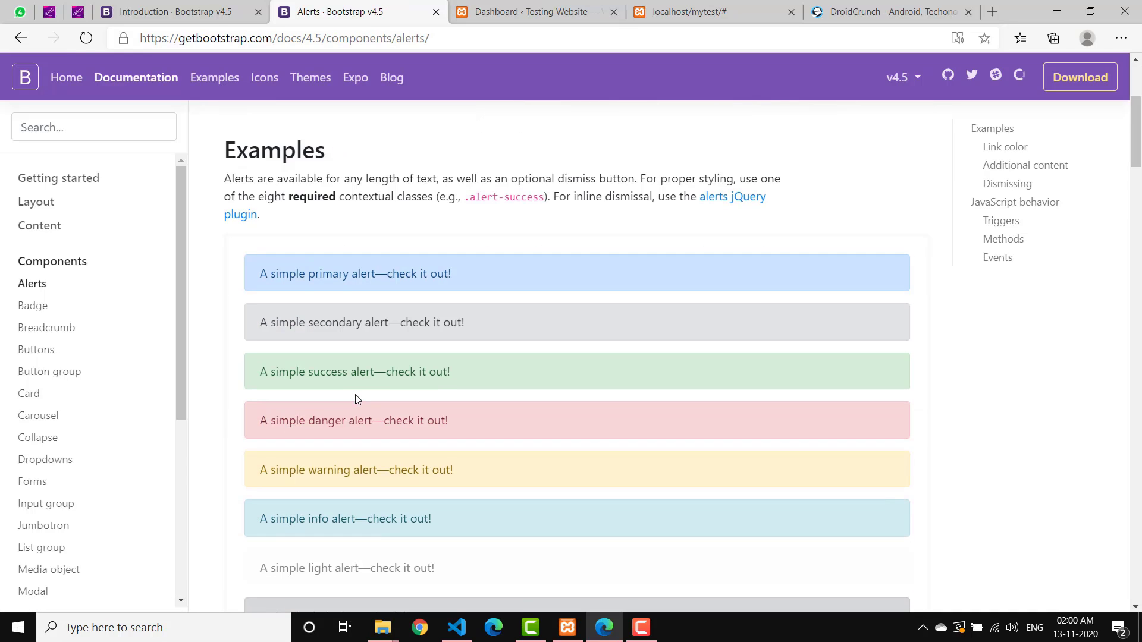
{"action": "scroll", "coordinate": [357, 399], "scroll_direction": "down", "scroll_amount": 6}
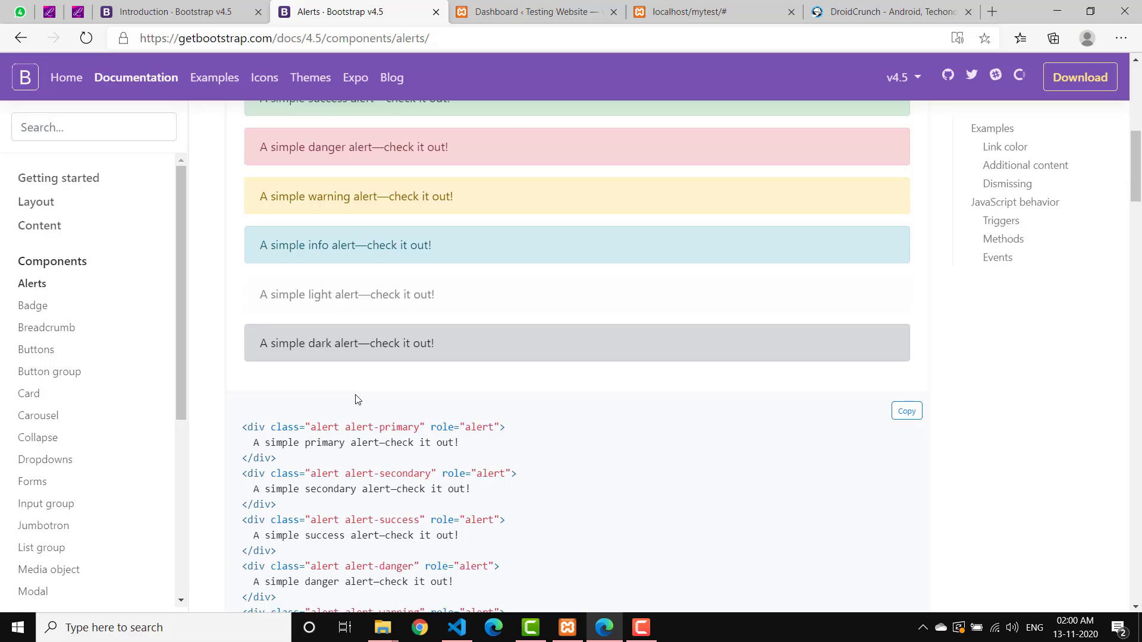
{"action": "left_click_drag", "start_coordinate": [309, 390], "coordinate": [231, 360]}
{"action": "key", "text": "ctrl+c"}
Add <div class="container"> after the body tag and paste the primary alert markup inside it.
{"action": "key", "text": "alt+Tab"}
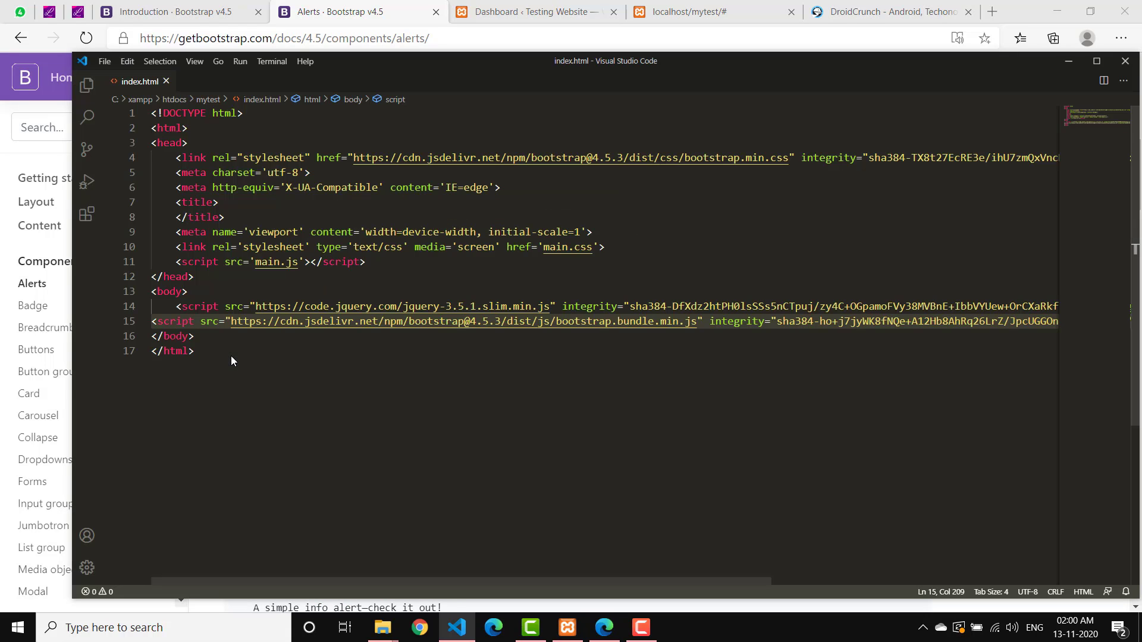
{"action": "left_click", "coordinate": [340, 286]}
{"action": "key", "text": "Return"}
{"action": "type", "text": "<"}
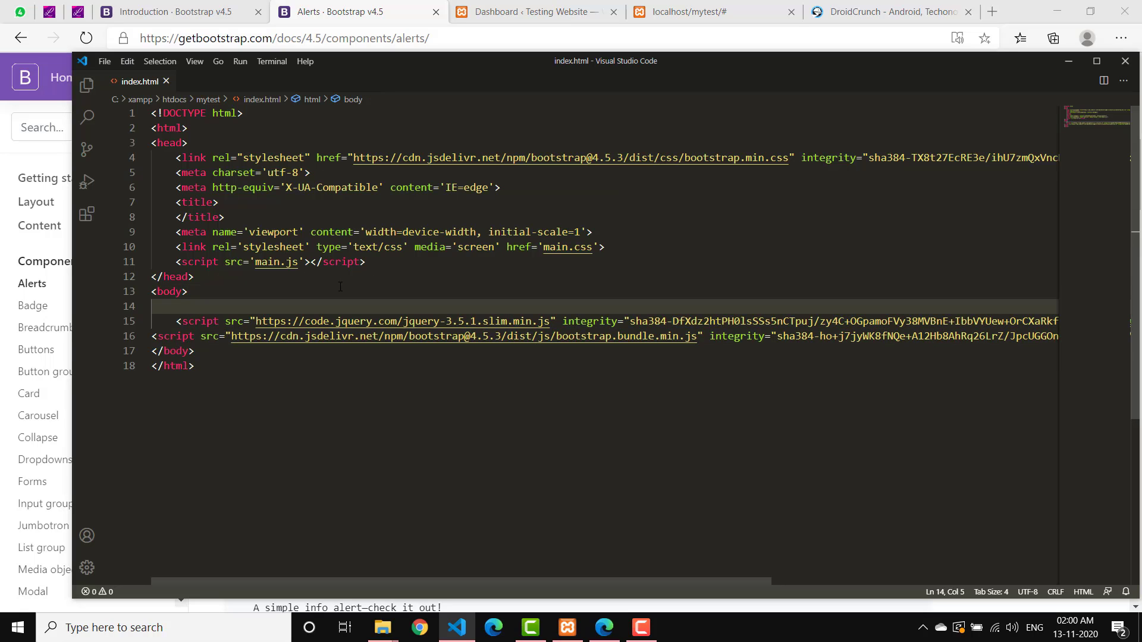
{"action": "type", "text": "div"}
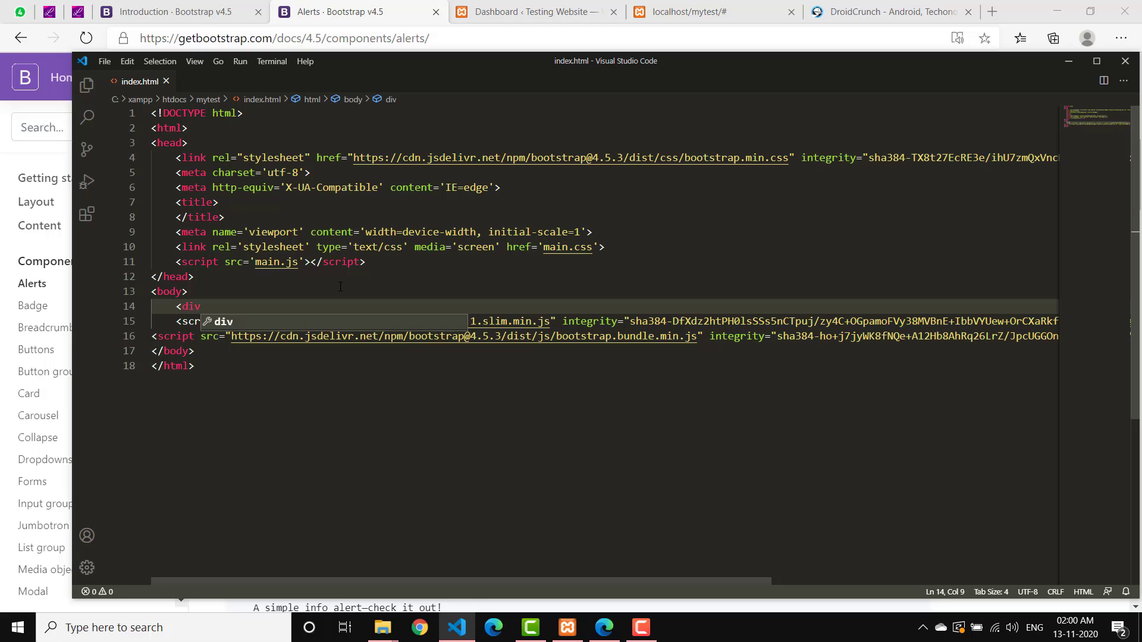
{"action": "type", "text": "></div>"}
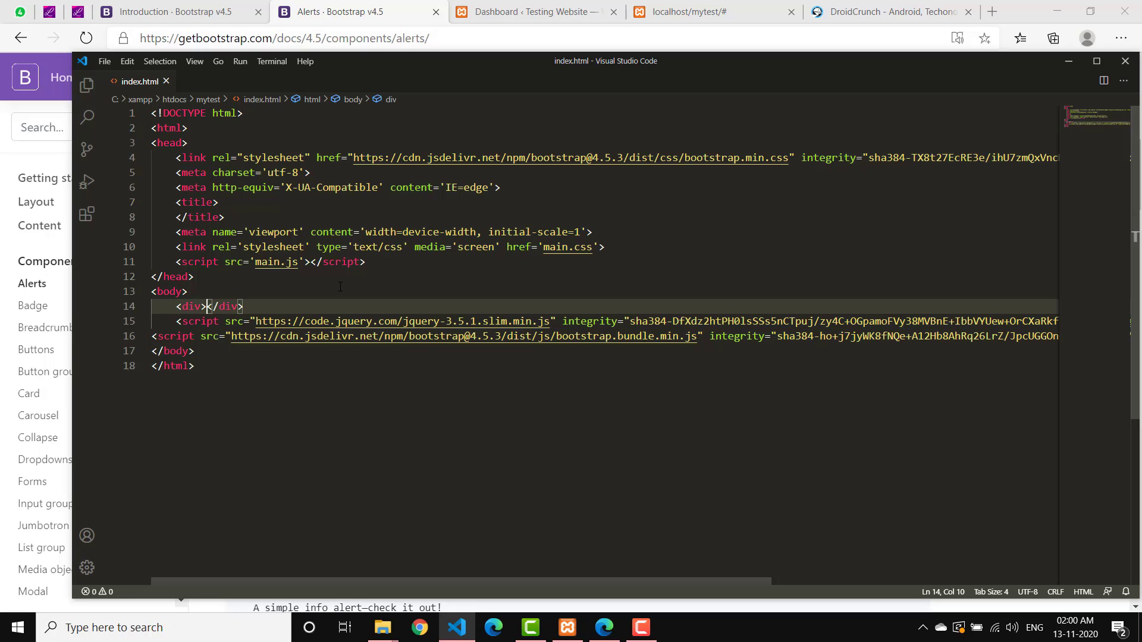
{"action": "key", "text": "Left"}
{"action": "type", "text": "cla"}
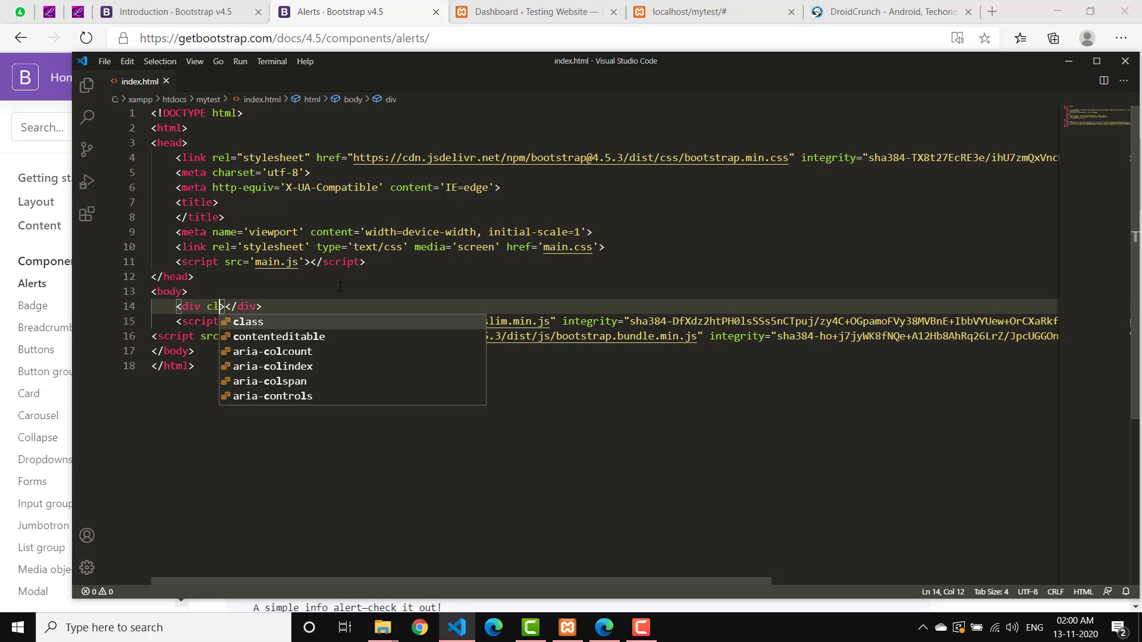
{"action": "key", "text": "Return"}
{"action": "type", "text": "containi"}
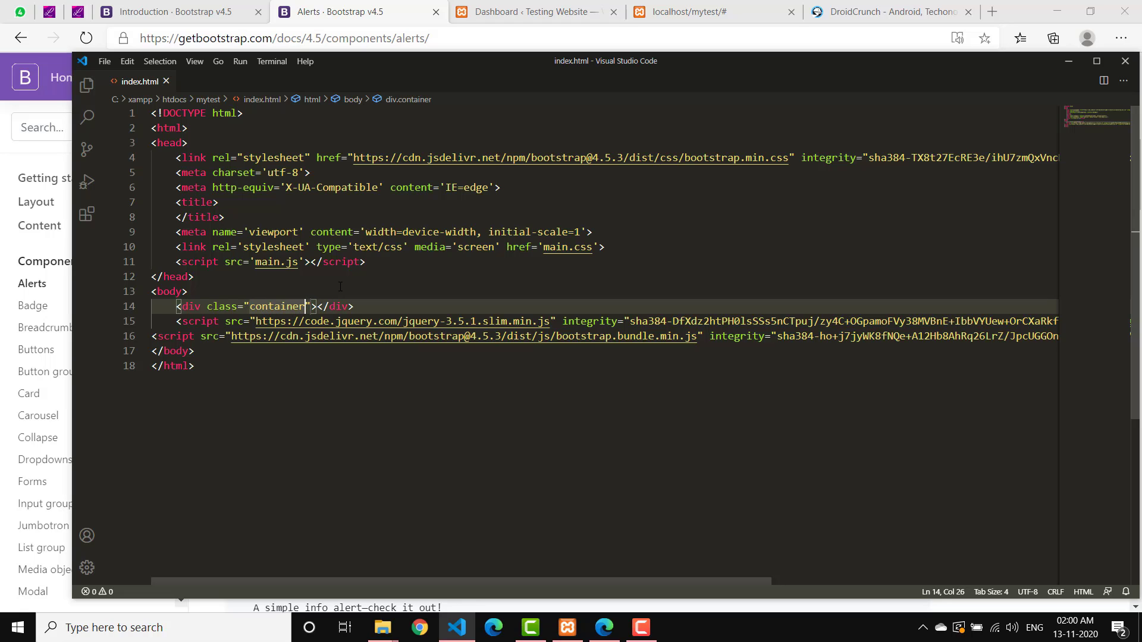
{"action": "key", "text": "BackSpace"}
{"action": "type", "text": "er"}
{"action": "key", "text": "Right"}
{"action": "key", "text": "Right"}
{"action": "key", "text": "Return"}
{"action": "key", "text": "ctrl+v"}
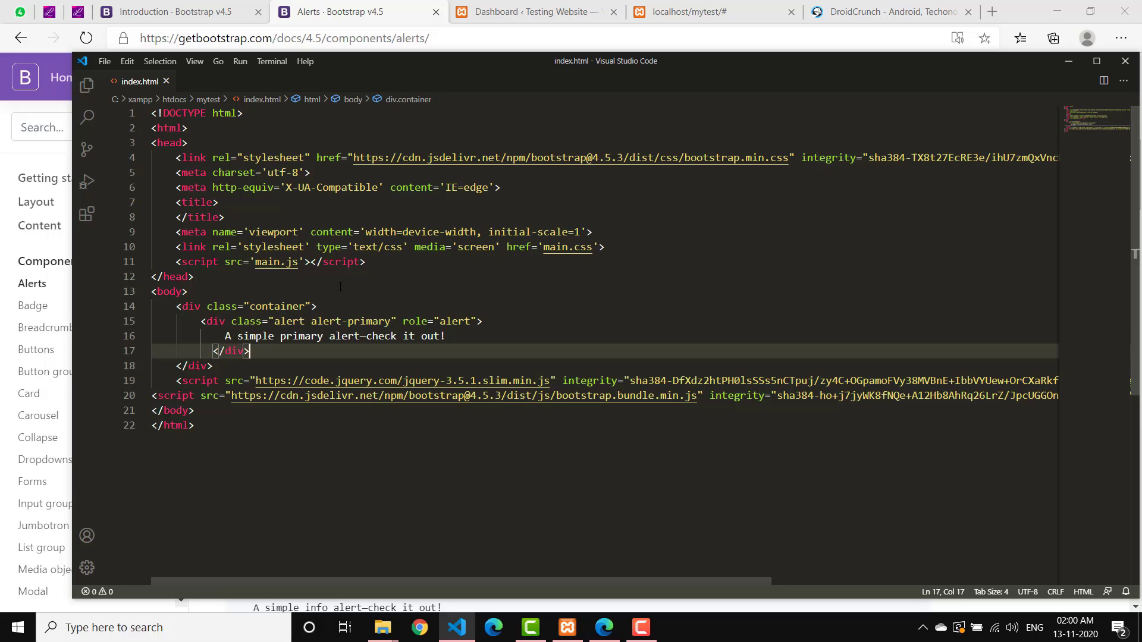
{"action": "left_click", "coordinate": [1069, 60]}
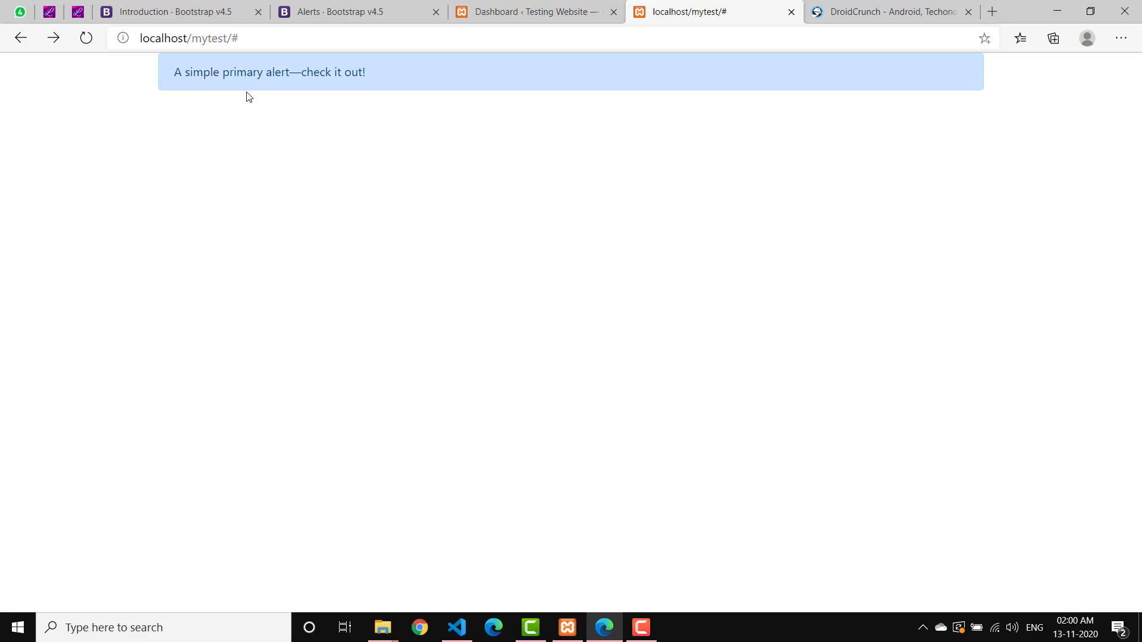
Change the alert text to 'Bootstrap WordPress Page Builder' and refresh localhost/mytest.
{"action": "key", "text": "alt+Tab"}
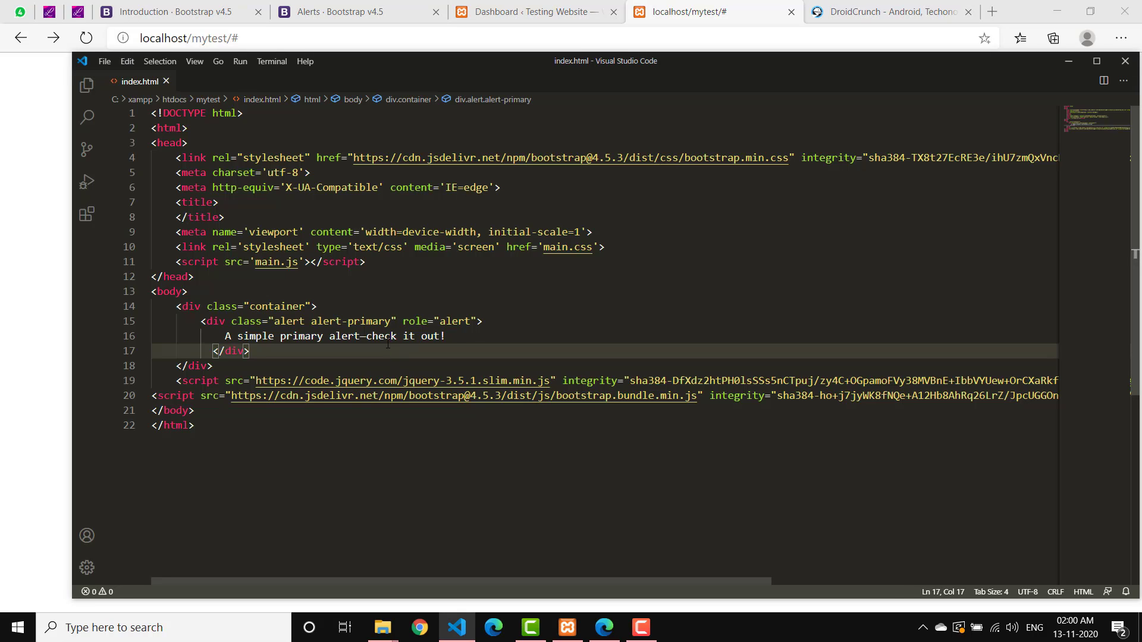
{"action": "left_click", "coordinate": [386, 337]}
{"action": "triple_click", "coordinate": [388, 337]}
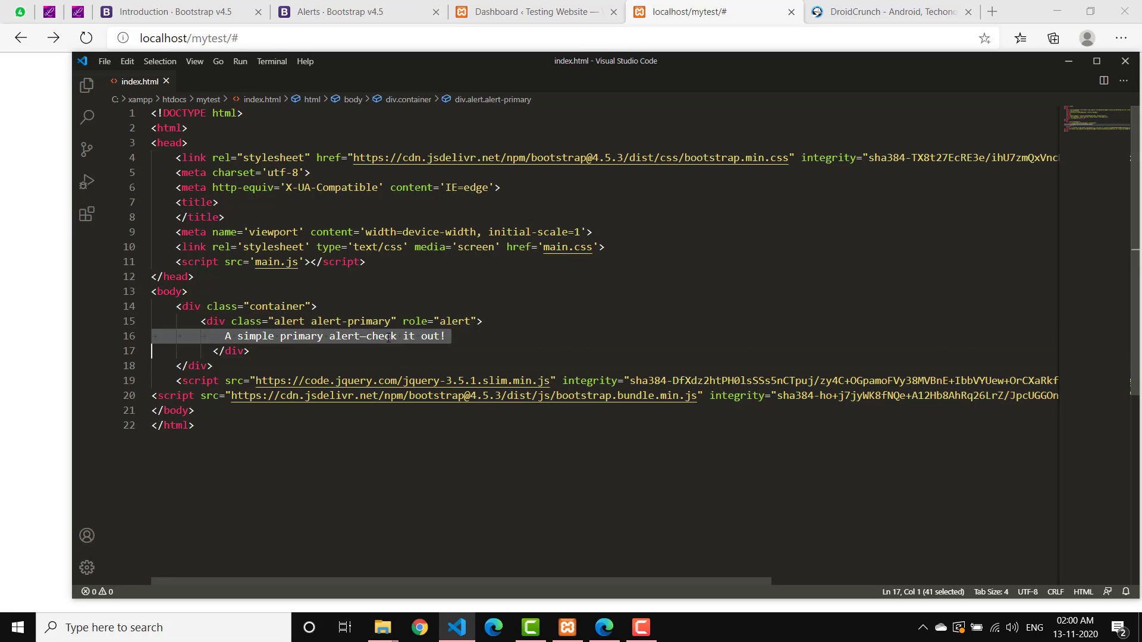
{"action": "type", "text": "B"}
{"action": "key", "text": "BackSpace"}
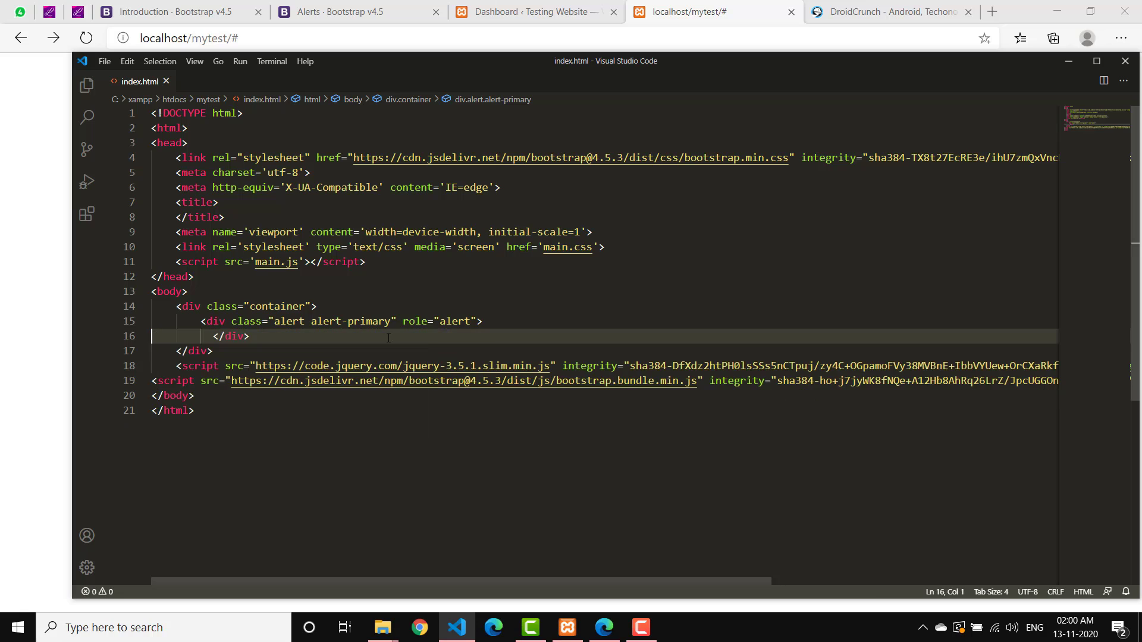
{"action": "type", "text": "Bootstrap "}
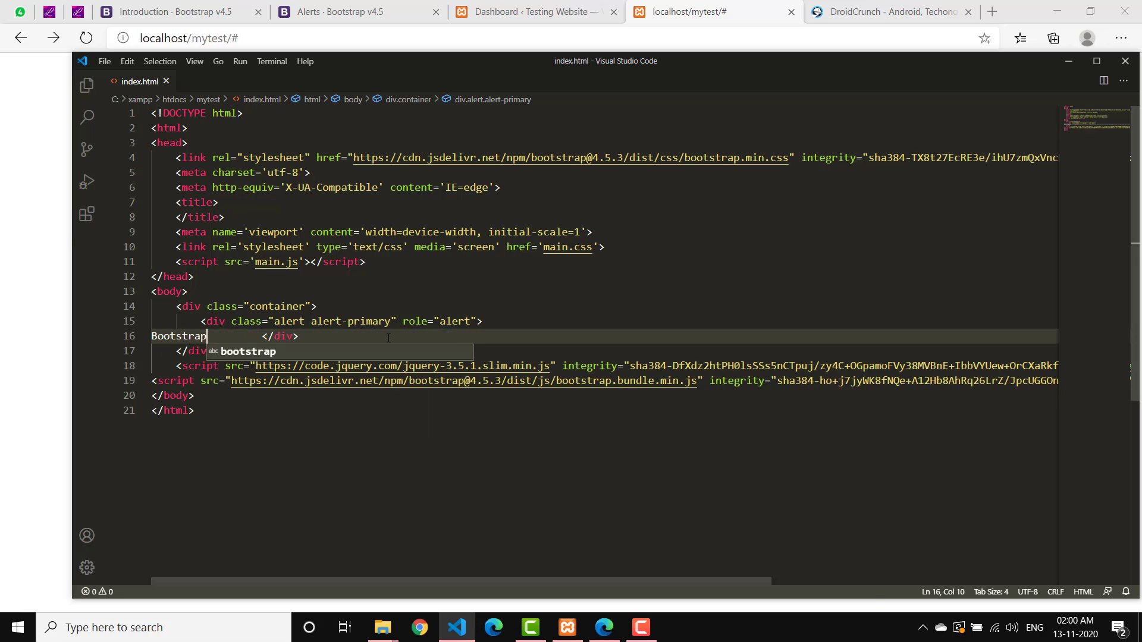
{"action": "type", "text": "WordPress"}
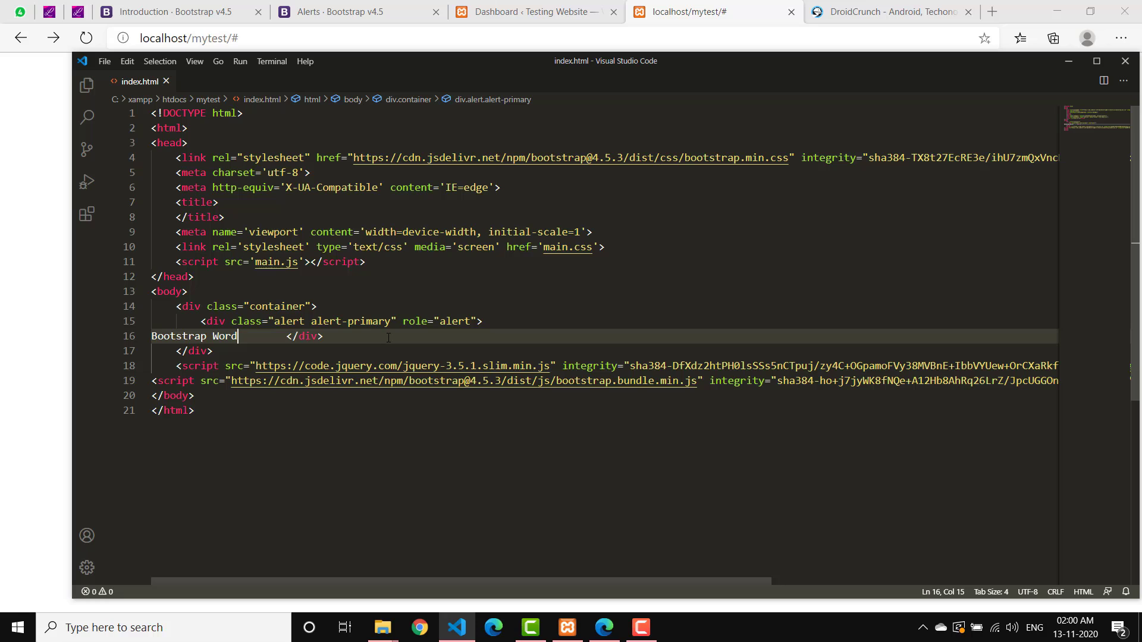
{"action": "type", "text": " Page Builder"}
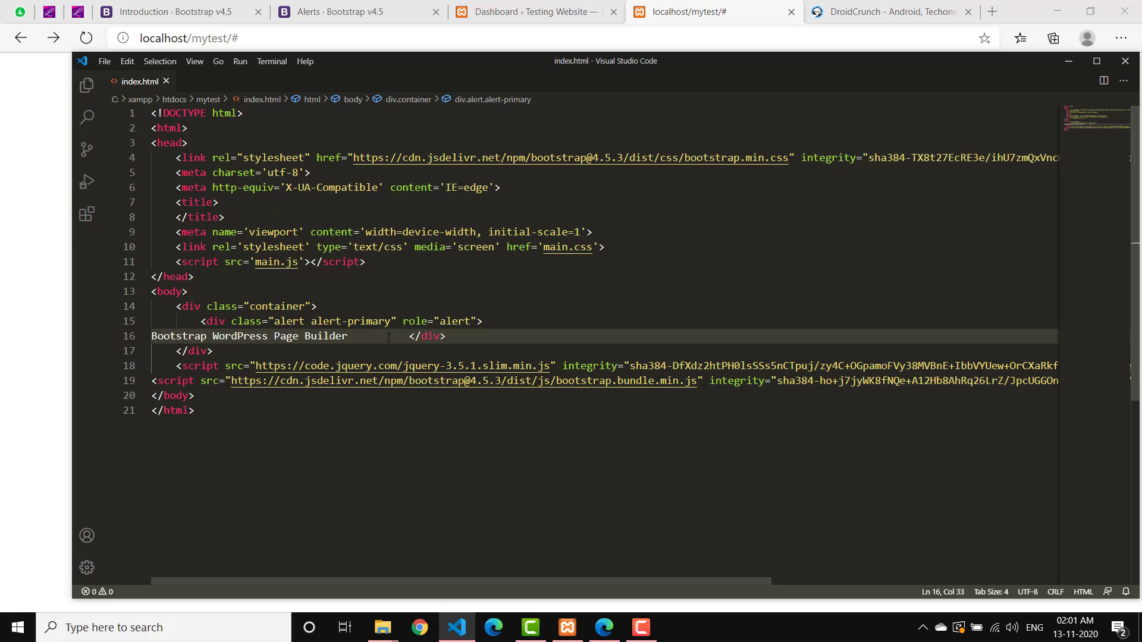
{"action": "key", "text": "alt+Tab"}
{"action": "key", "text": "F5"}
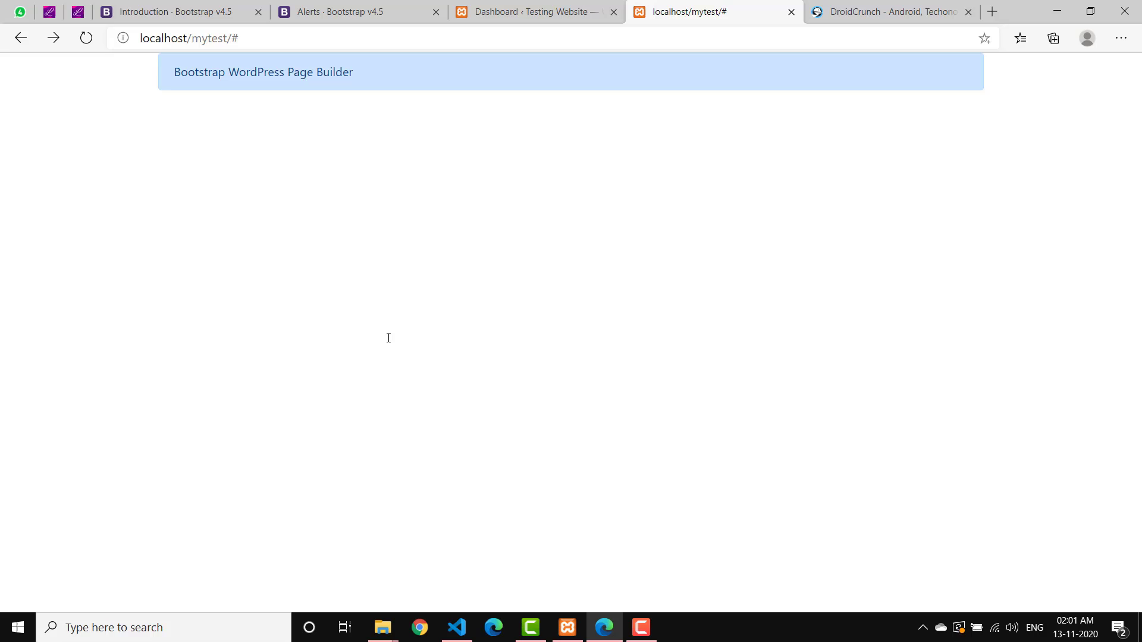
Scroll through the Quick start CSS and JS snippets on Bootstrap's Introduction, then switch to livecanvas.com.
{"action": "left_click", "coordinate": [211, 20]}
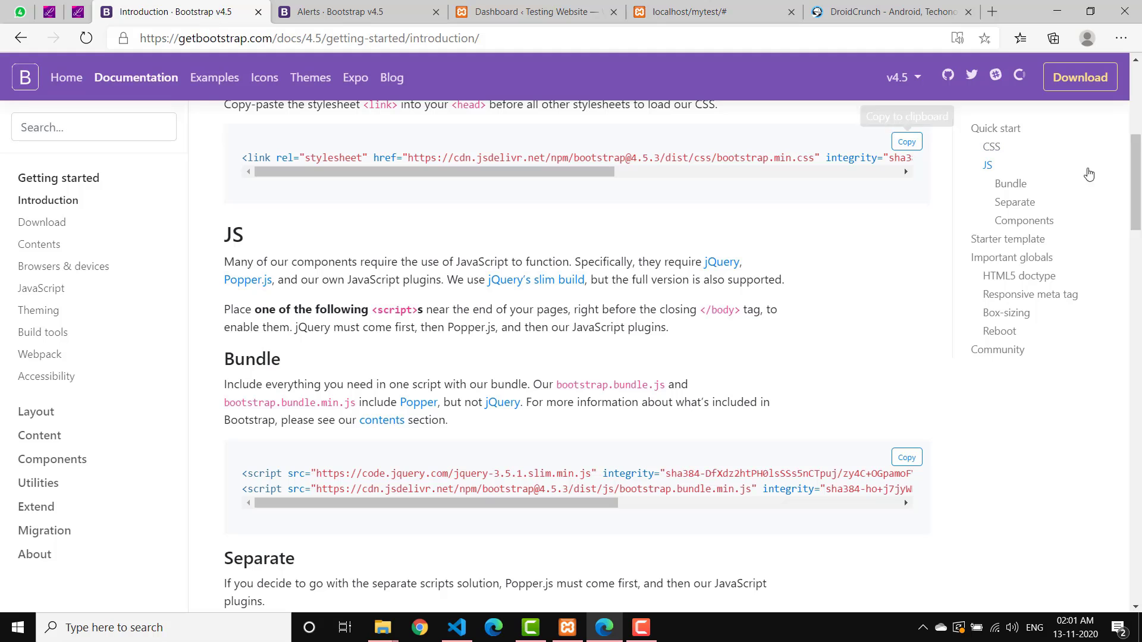
{"action": "left_click", "coordinate": [993, 129]}
{"action": "scroll", "coordinate": [1138, 108], "scroll_direction": "up", "scroll_amount": 2}
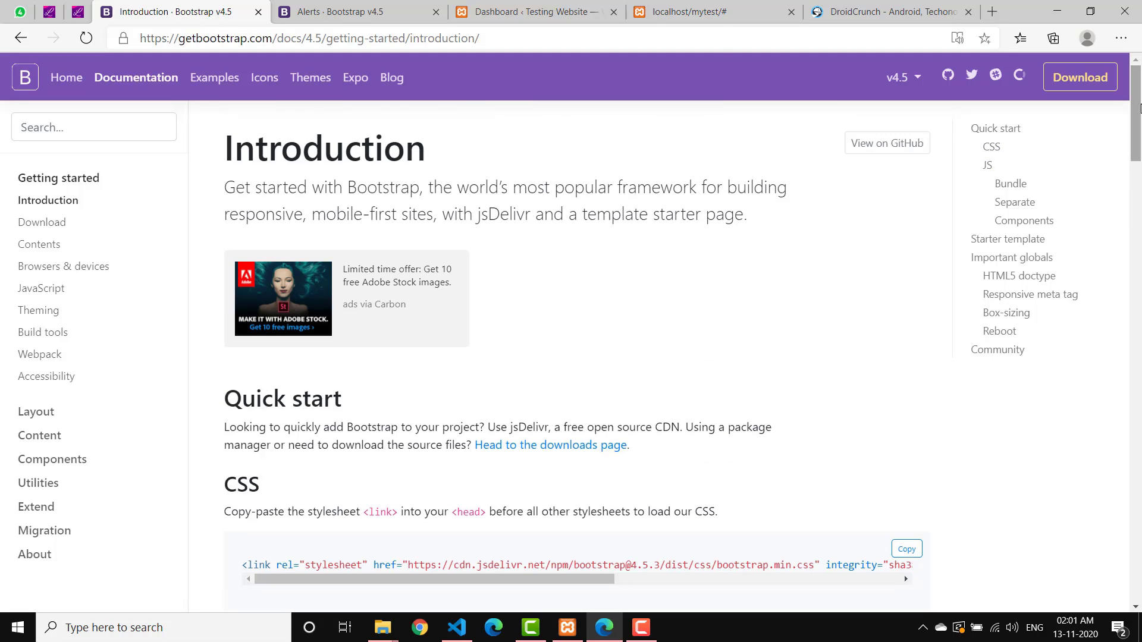
{"action": "left_click_drag", "start_coordinate": [1138, 108], "coordinate": [1138, 137]}
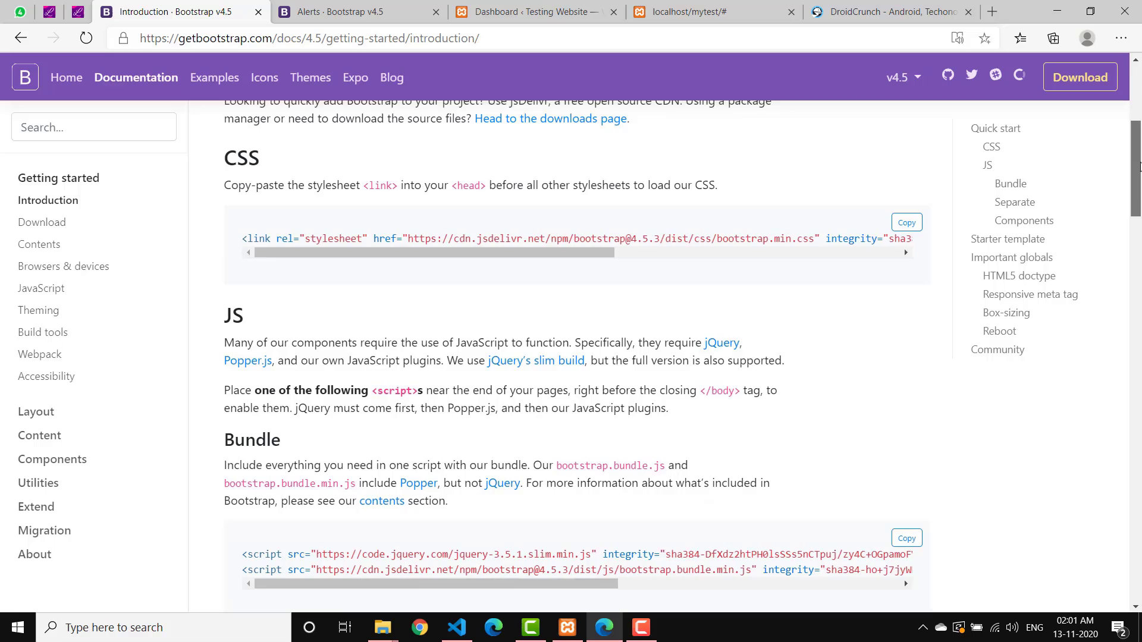
{"action": "left_click_drag", "start_coordinate": [1139, 166], "coordinate": [1137, 113]}
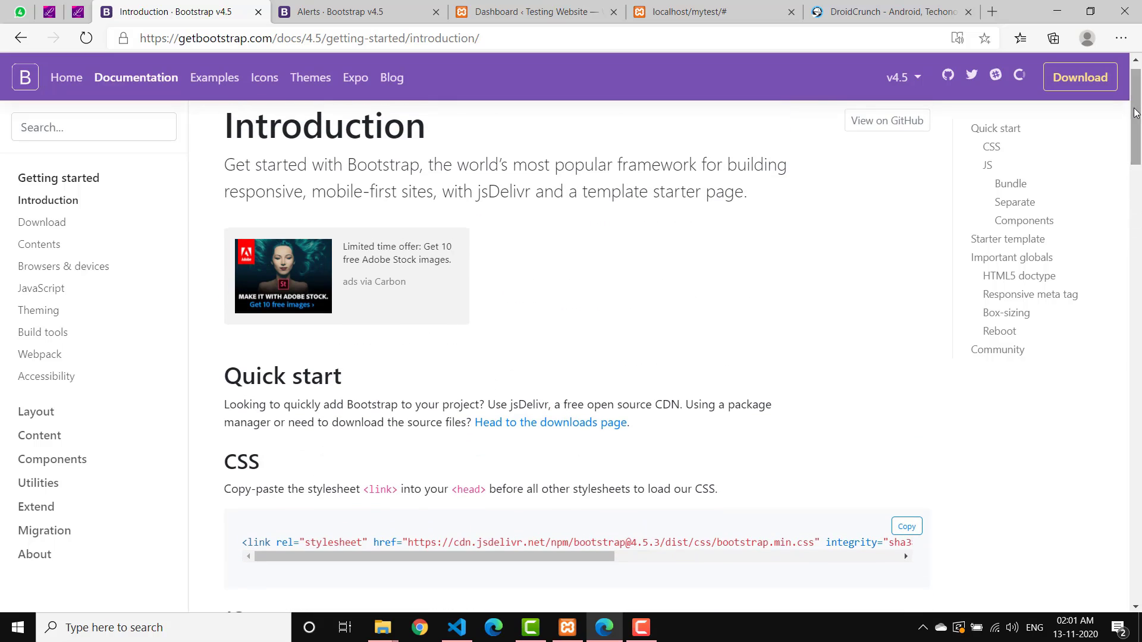
{"action": "left_click", "coordinate": [89, 4]}
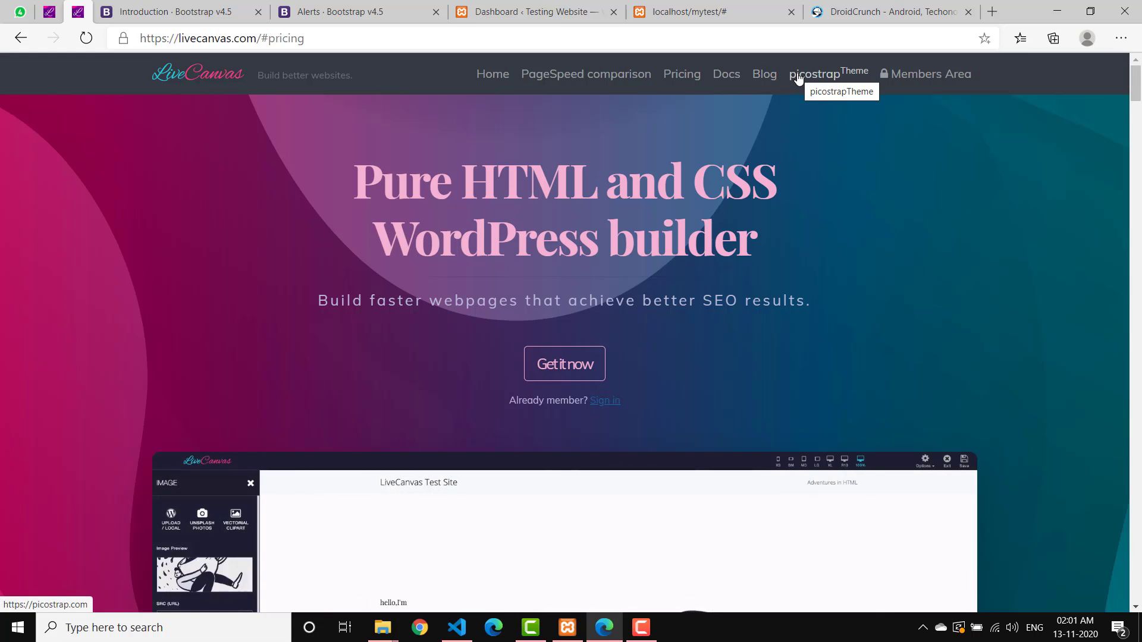
Open the picostrap theme site from livecanvas.com and jump to its #downloads section.
{"action": "left_click", "coordinate": [798, 77]}
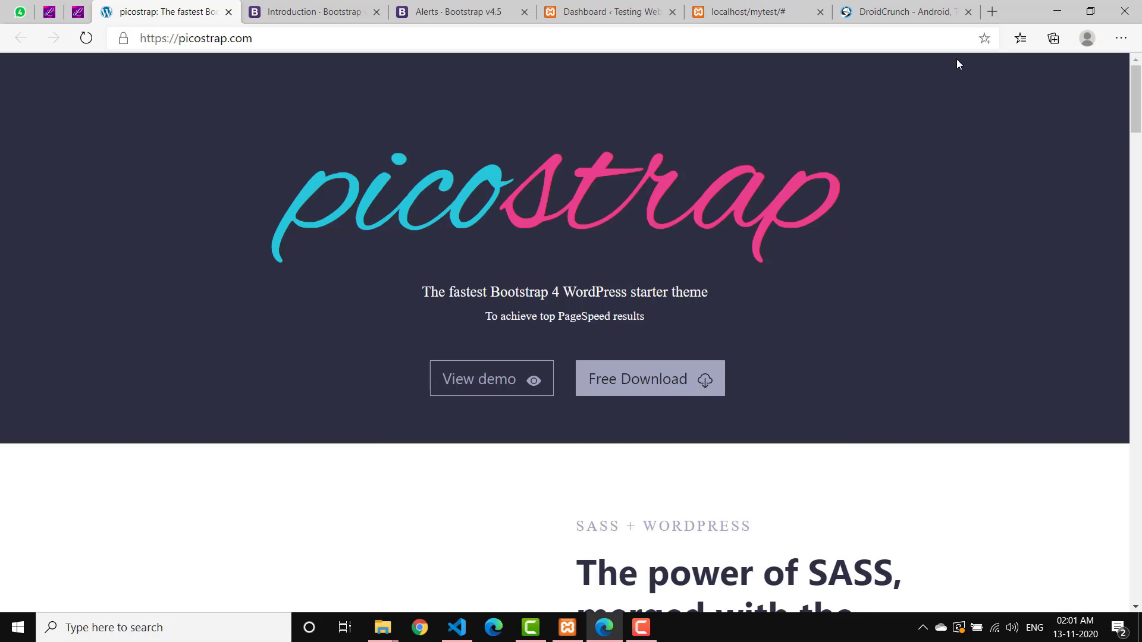
{"action": "mouse_move", "coordinate": [1131, 121]}
{"action": "left_mouse_down"}
{"action": "mouse_move", "coordinate": [1132, 132]}
{"action": "mouse_move", "coordinate": [1139, 101]}
{"action": "mouse_move", "coordinate": [1138, 169]}
{"action": "mouse_move", "coordinate": [1138, 138]}
{"action": "left_mouse_up"}
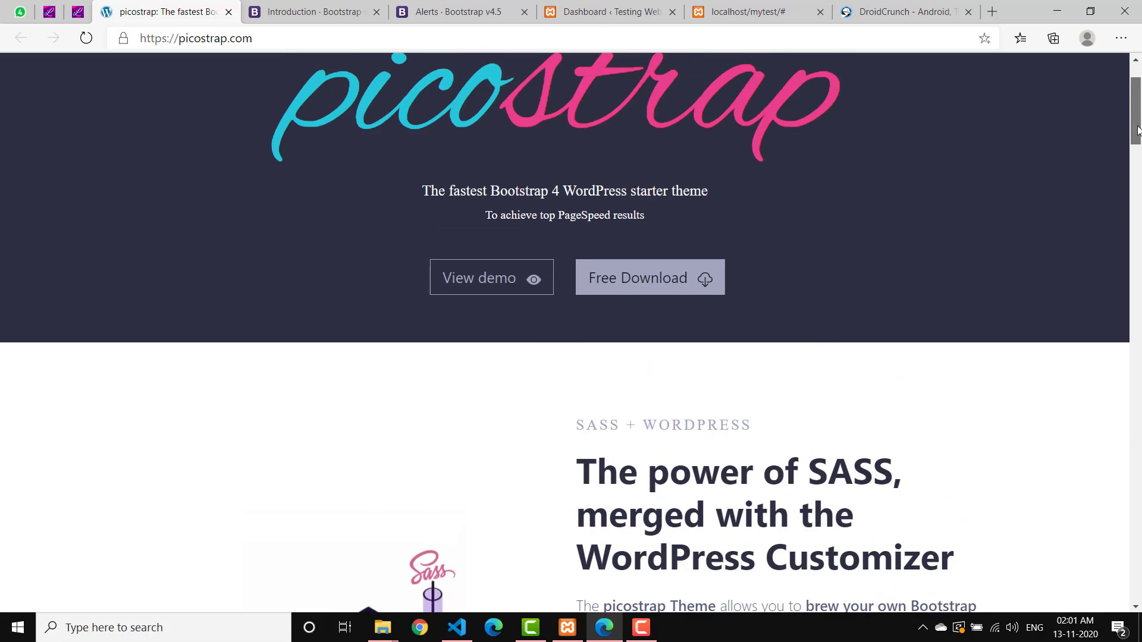
{"action": "left_click", "coordinate": [621, 284]}
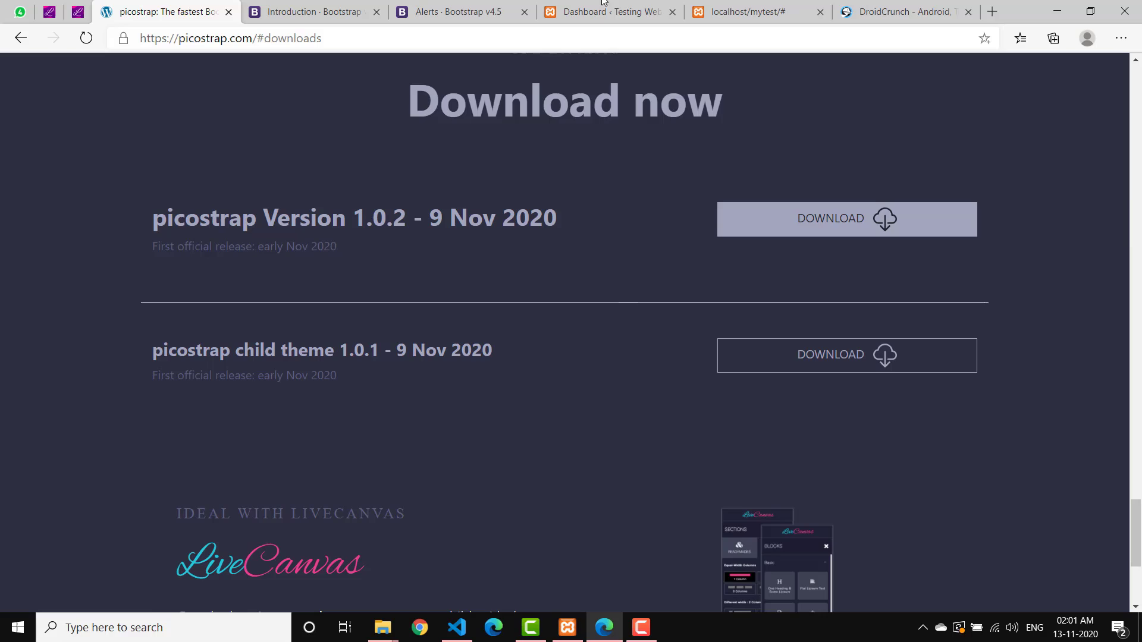
Check the Themes page showing PicoStrap Child active, then go to Installed Plugins.
{"action": "left_click", "coordinate": [618, 11]}
{"action": "mouse_move", "coordinate": [86, 300]}
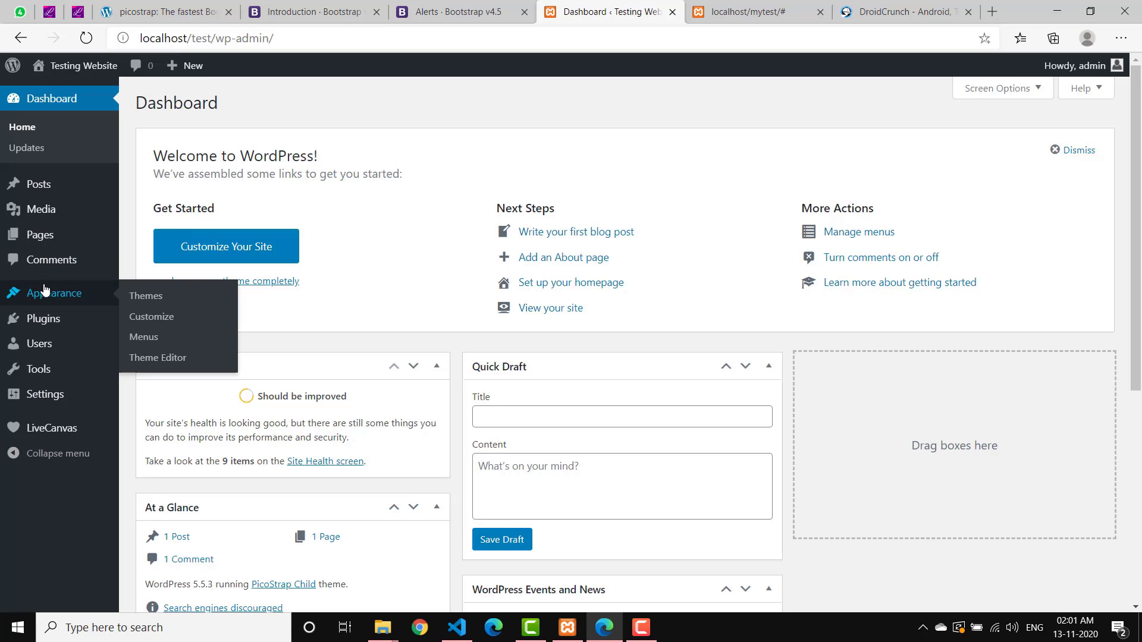
{"action": "left_click", "coordinate": [128, 300]}
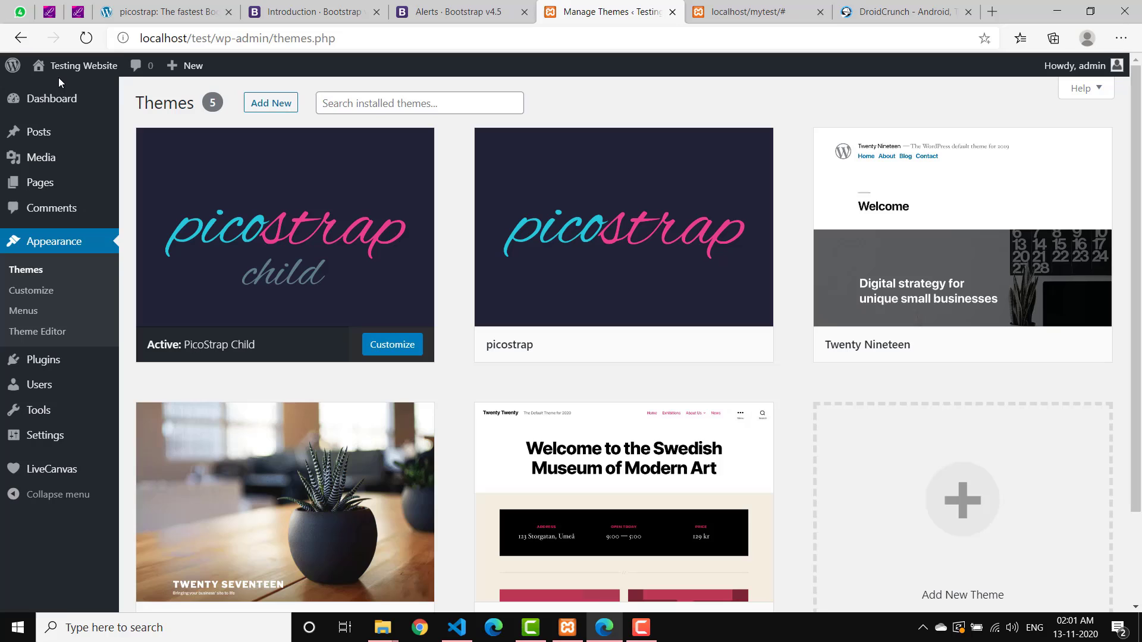
{"action": "mouse_move", "coordinate": [59, 79]}
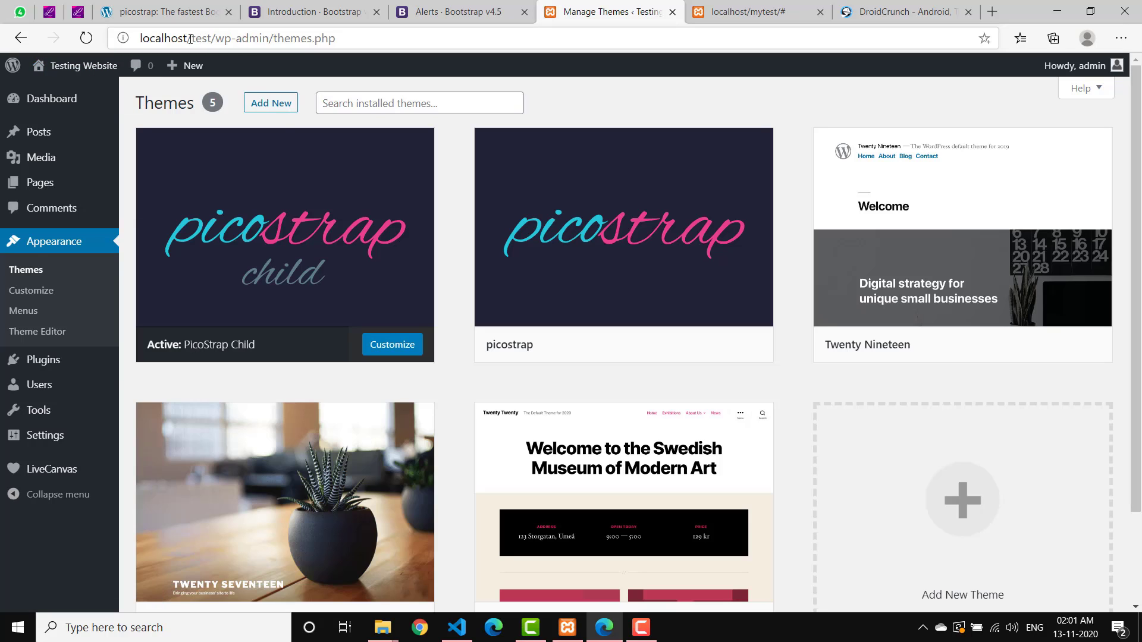
{"action": "mouse_move", "coordinate": [395, 257]}
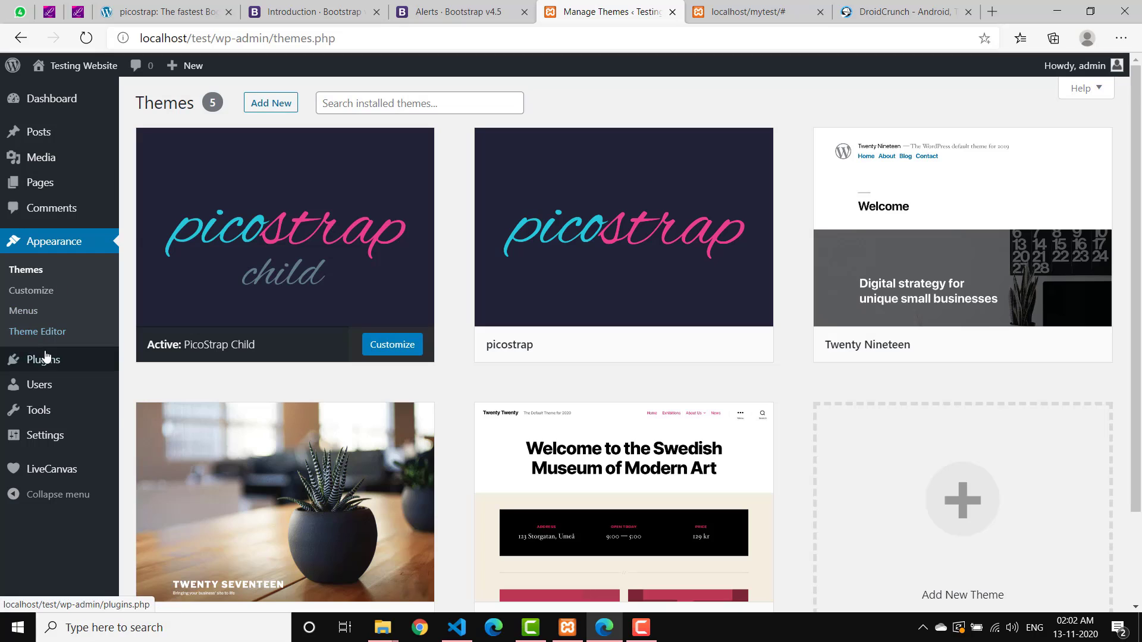
{"action": "mouse_move", "coordinate": [45, 359]}
{"action": "left_click", "coordinate": [163, 361]}
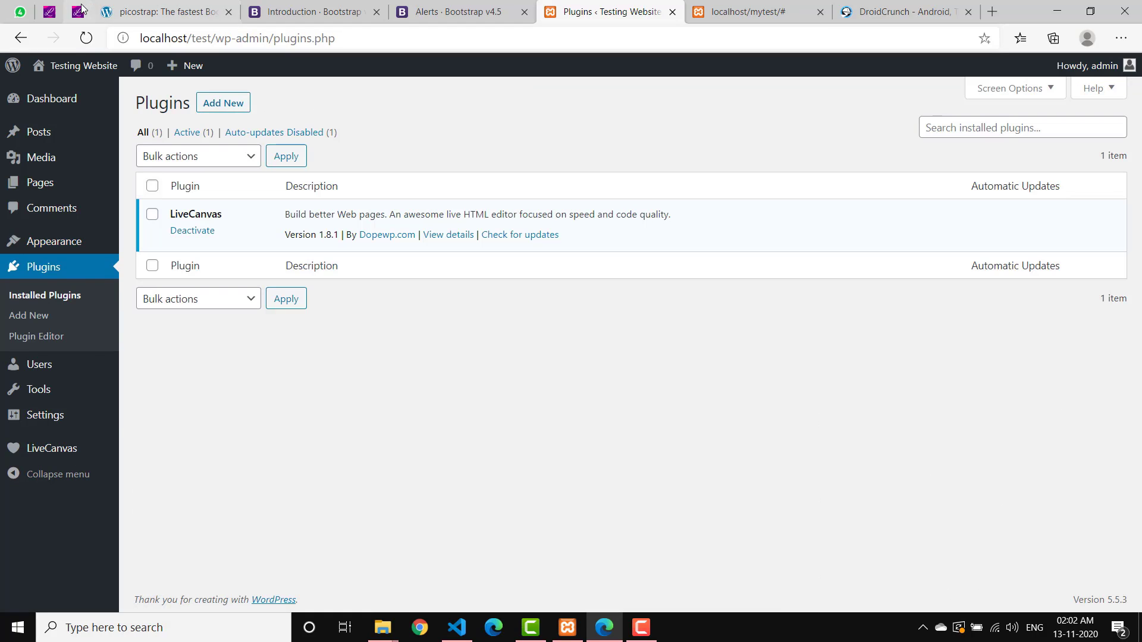
Browse the LiveCanvas members area and Pro/Lifetime pricing, then return to the LiveCanvas 1.8.1 plugins list.
{"action": "left_click", "coordinate": [63, 7]}
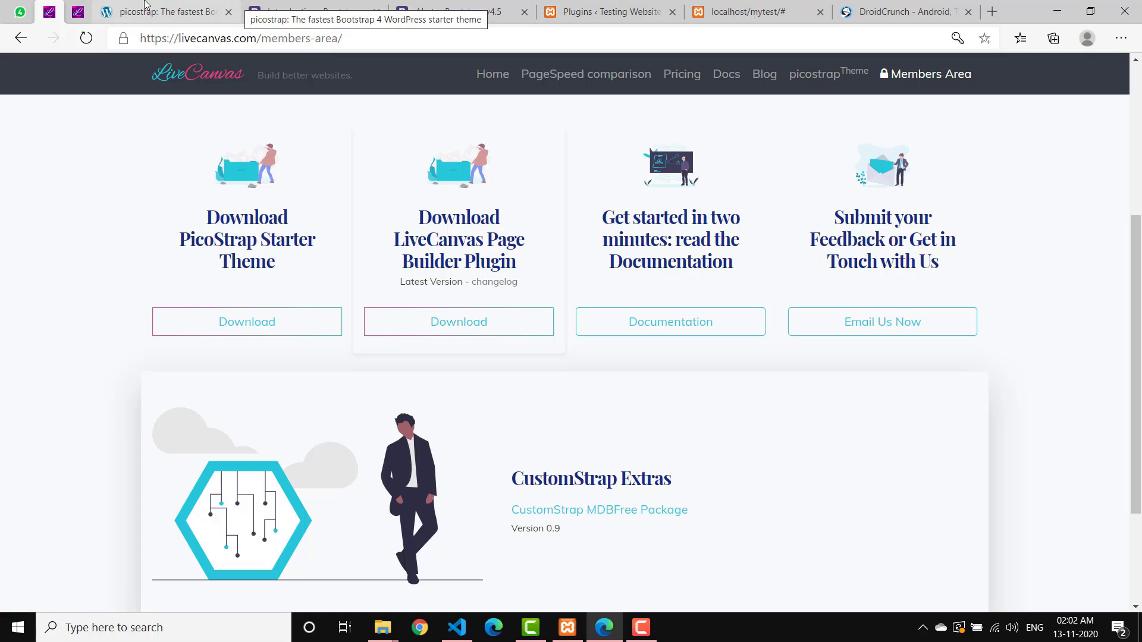
{"action": "left_click", "coordinate": [77, 11]}
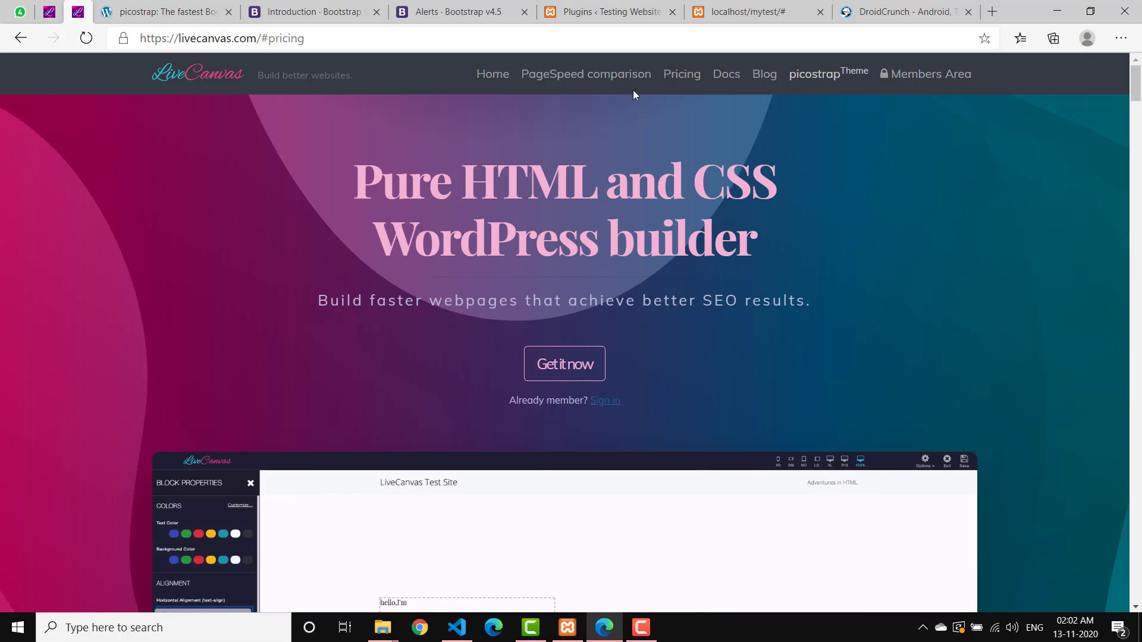
{"action": "left_click", "coordinate": [693, 79]}
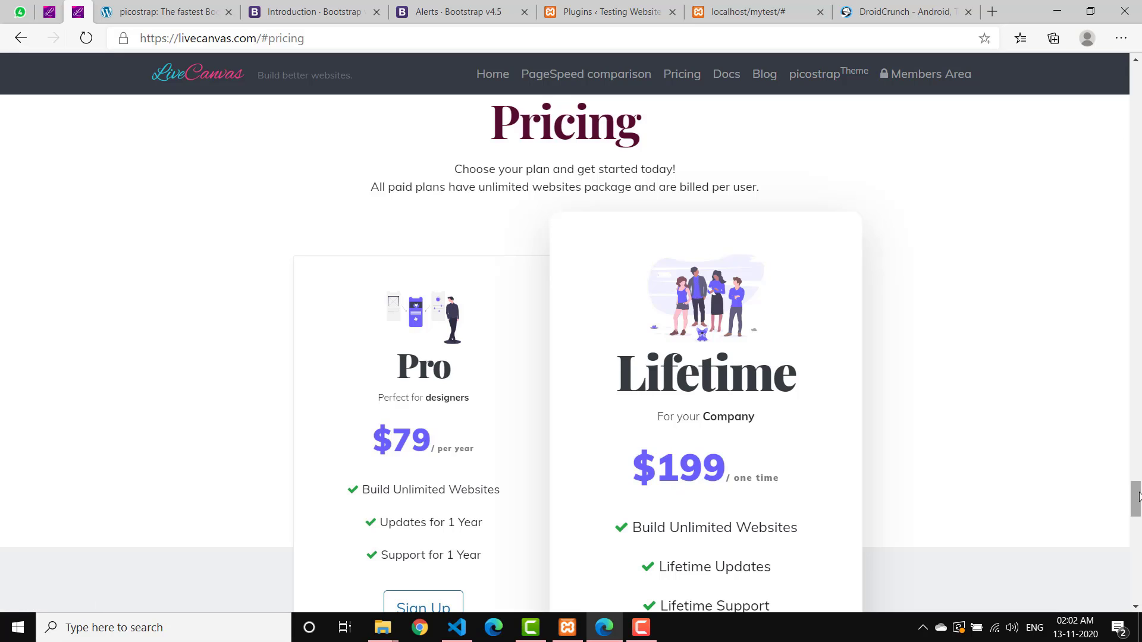
{"action": "scroll", "coordinate": [1136, 499], "scroll_direction": "down", "scroll_amount": 1}
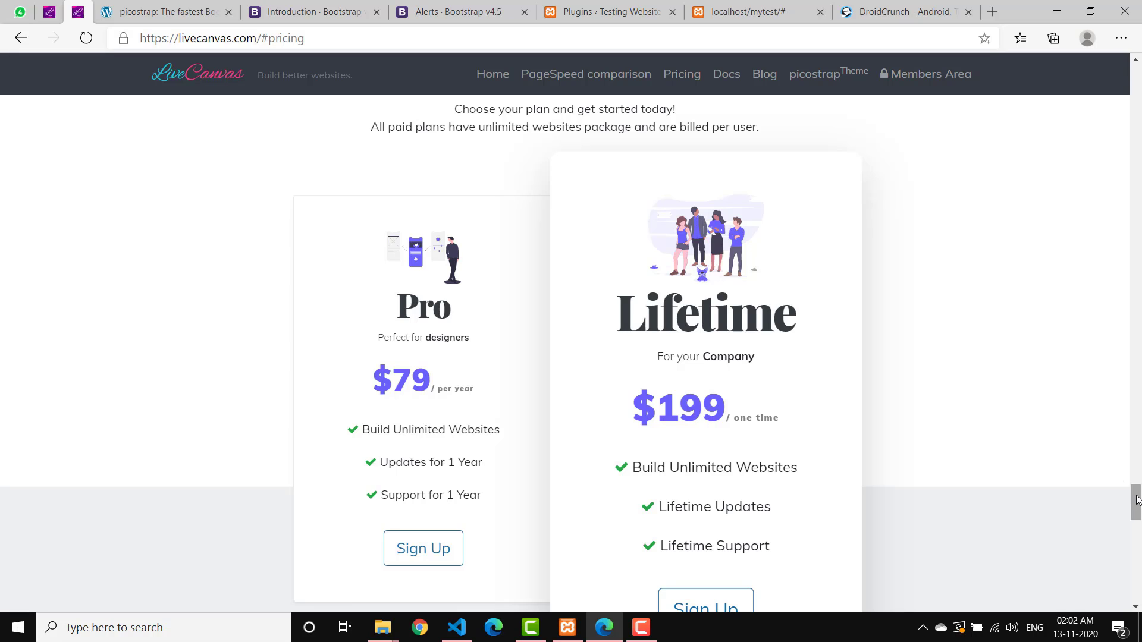
{"action": "mouse_move", "coordinate": [1137, 513]}
{"action": "left_mouse_down"}
{"action": "mouse_move", "coordinate": [1137, 532]}
{"action": "mouse_move", "coordinate": [1138, 498]}
{"action": "left_mouse_up"}
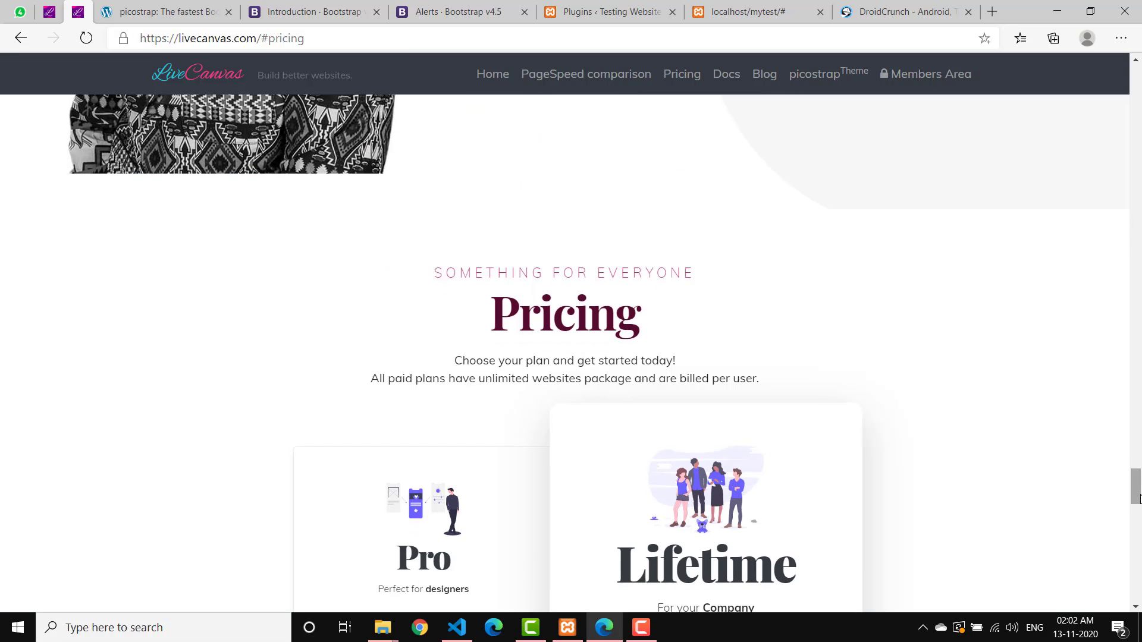
{"action": "left_click", "coordinate": [563, 5]}
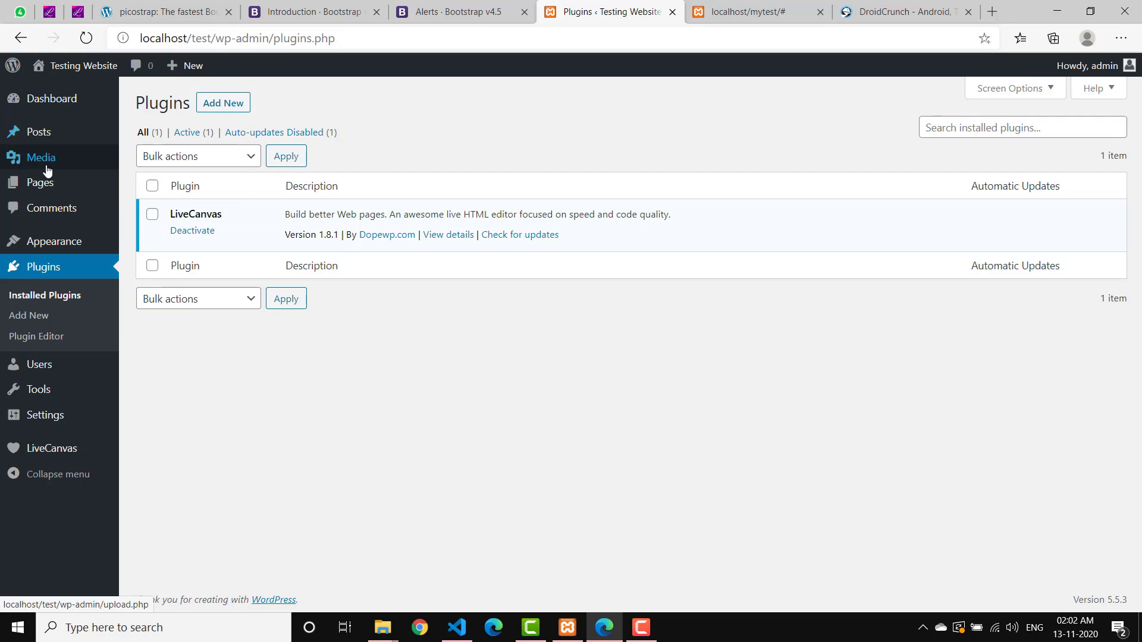
Add a LiveCanvas page, keeping the default name 'Untitled LC Page'.
{"action": "mouse_move", "coordinate": [50, 185]}
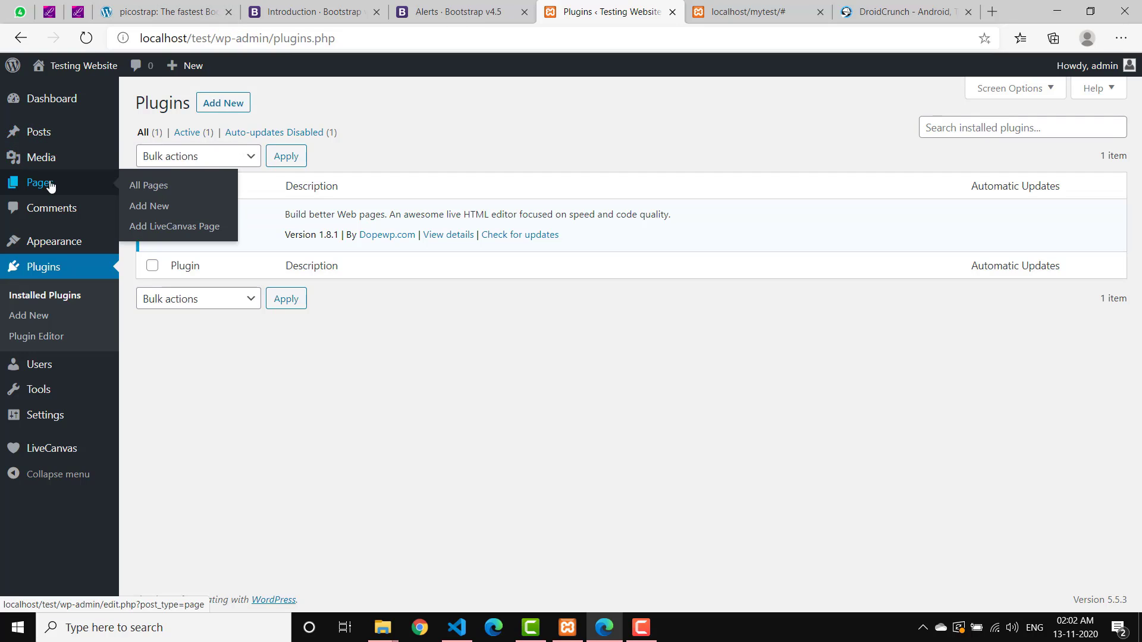
{"action": "left_click", "coordinate": [172, 226]}
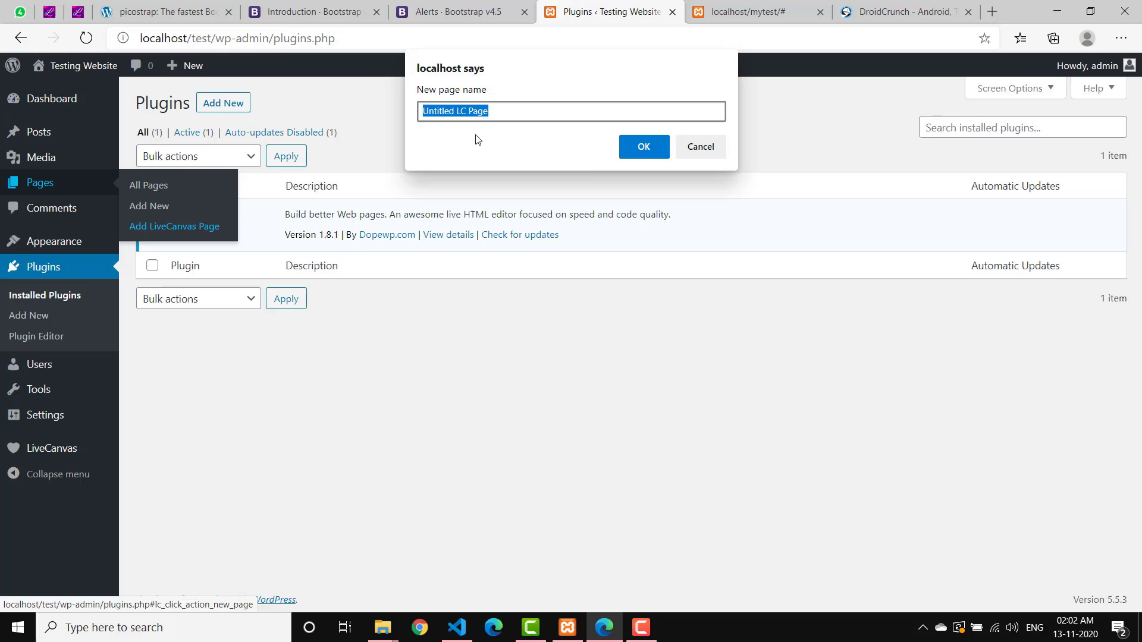
{"action": "left_click", "coordinate": [645, 152]}
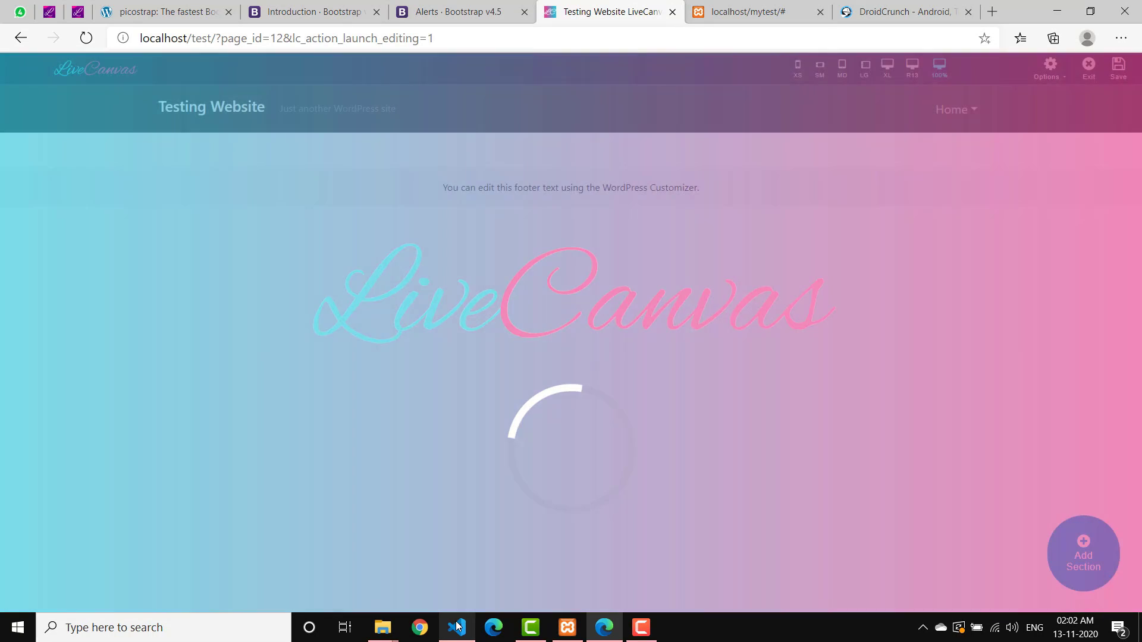
Select all of index.html's markup in VS Code and return to the LiveCanvas editor.
{"action": "left_click", "coordinate": [458, 626]}
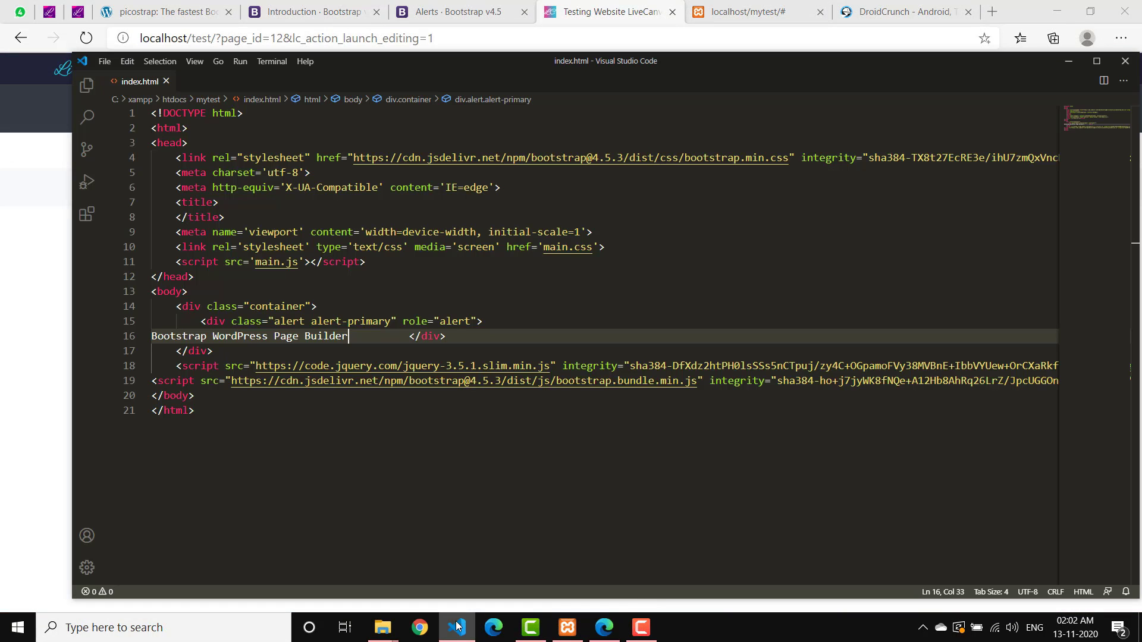
{"action": "left_click", "coordinate": [472, 215]}
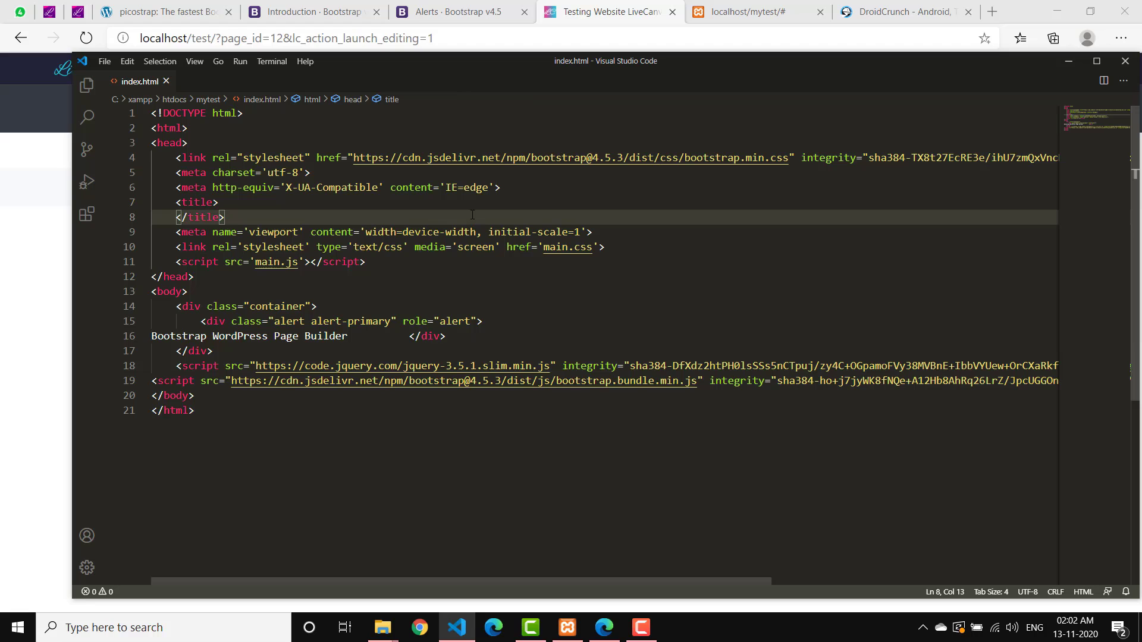
{"action": "key", "text": "ctrl+a"}
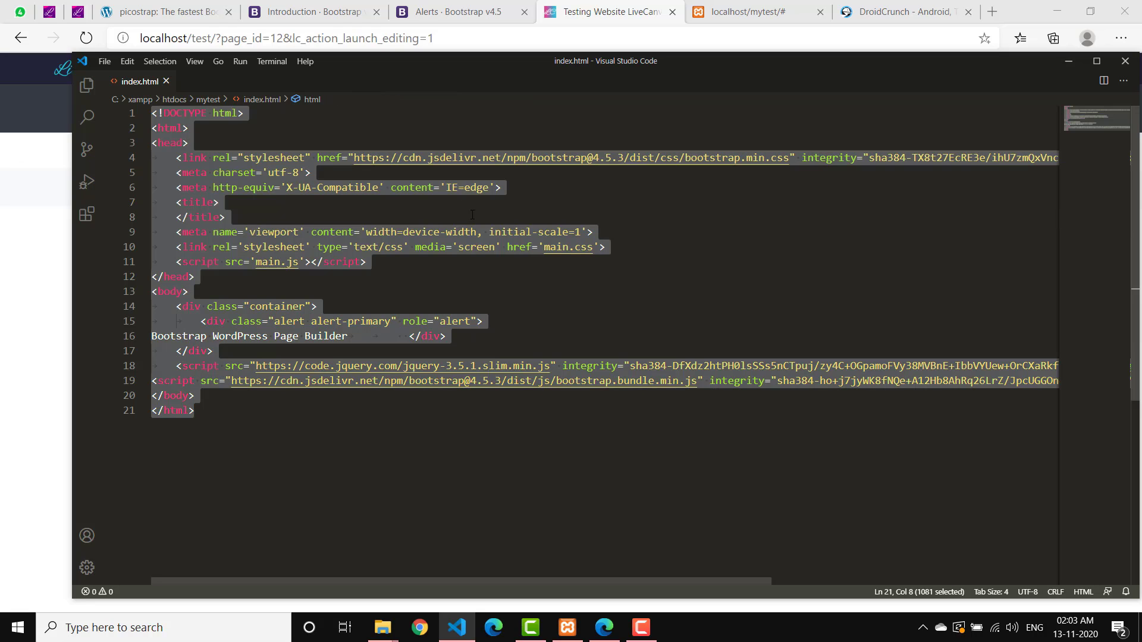
{"action": "key", "text": "alt+Tab"}
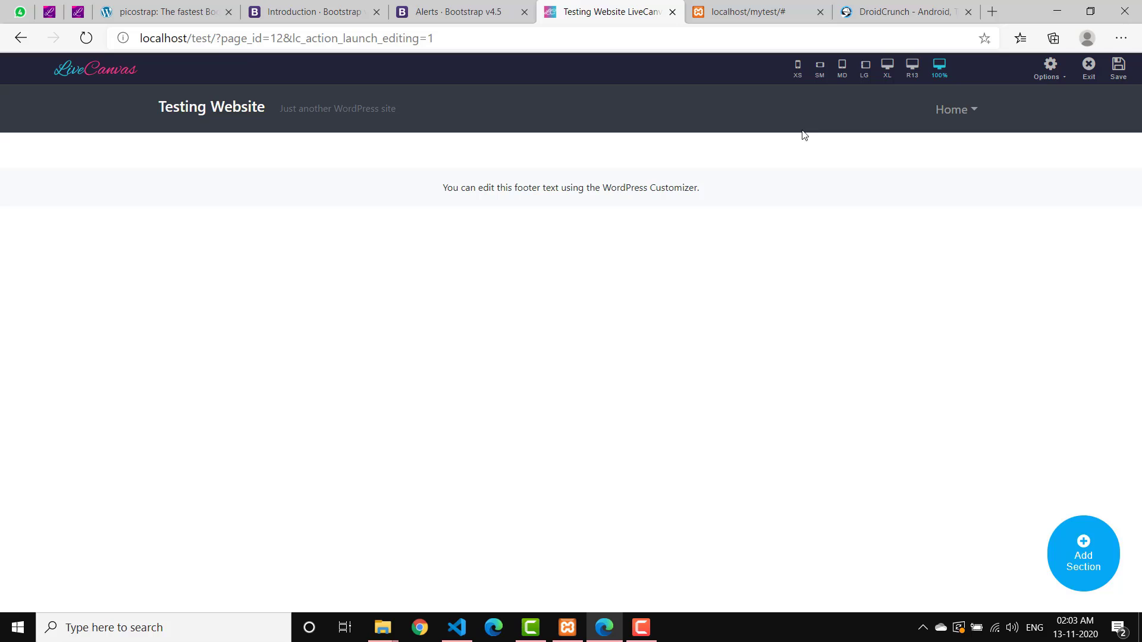
Switch the editor to FullScreen Mode, exit it, then turn full screen back on.
{"action": "left_click", "coordinate": [1045, 79]}
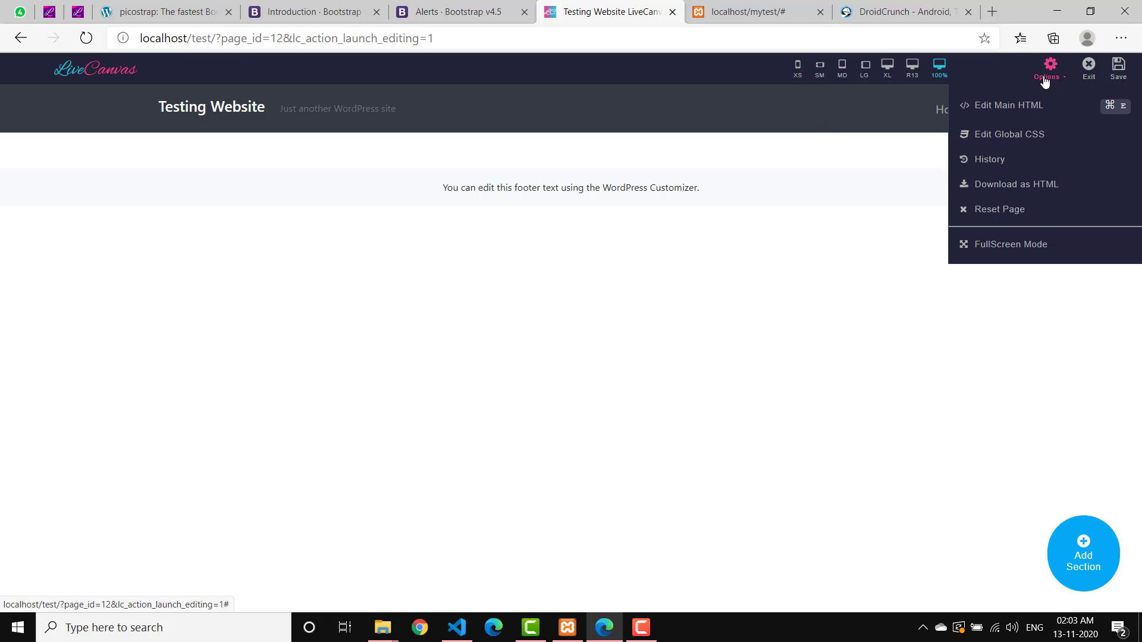
{"action": "left_click", "coordinate": [993, 244]}
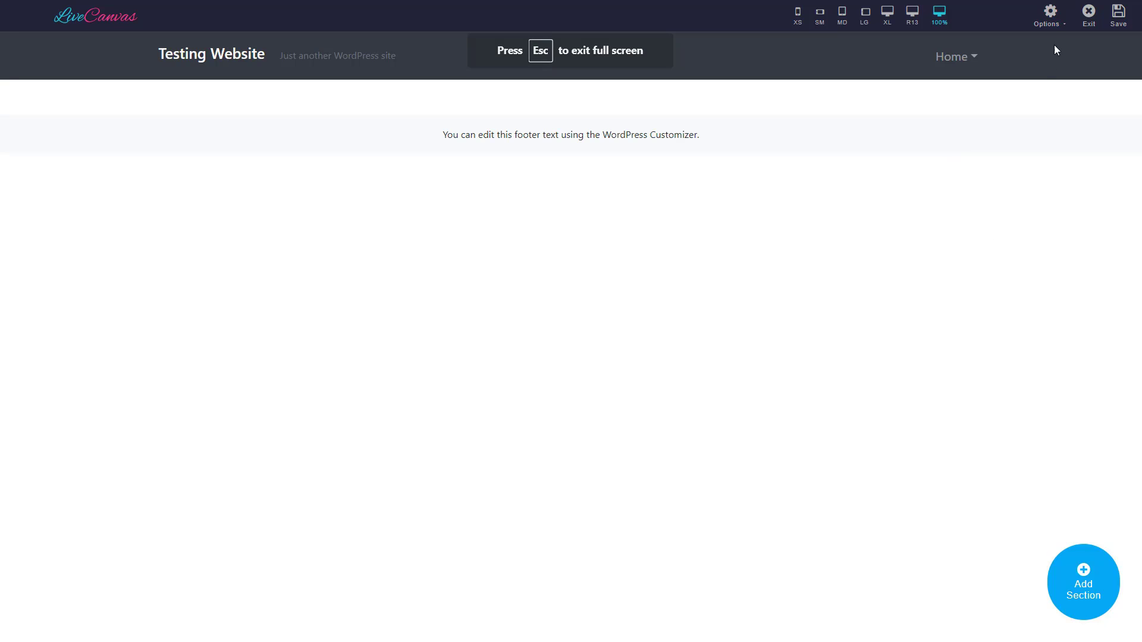
{"action": "left_click", "coordinate": [1050, 13]}
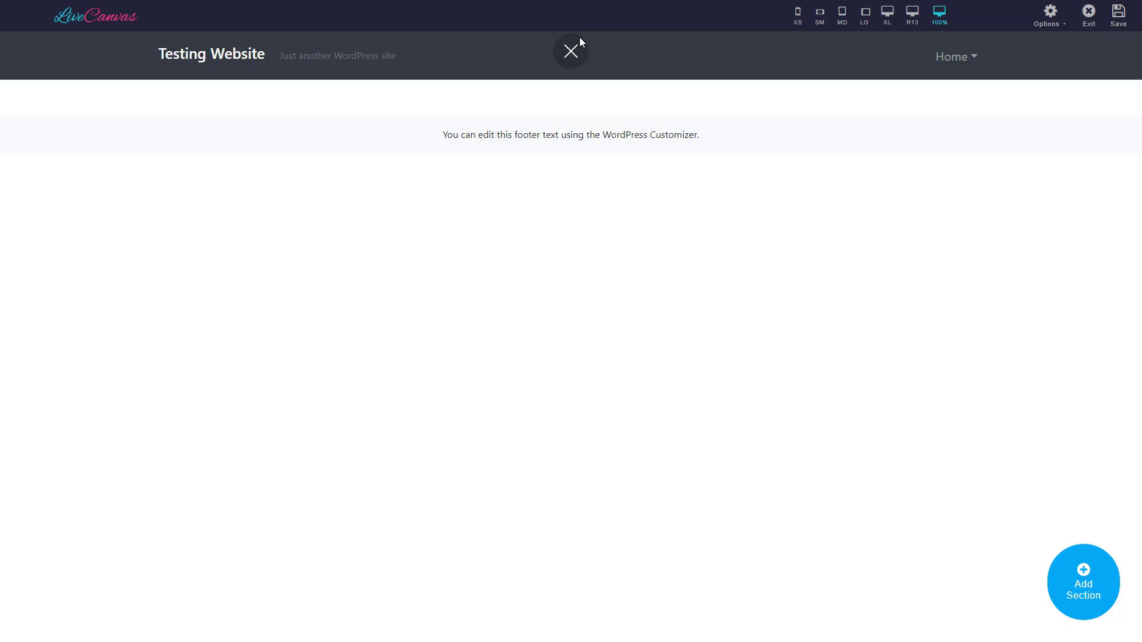
{"action": "left_click", "coordinate": [571, 51]}
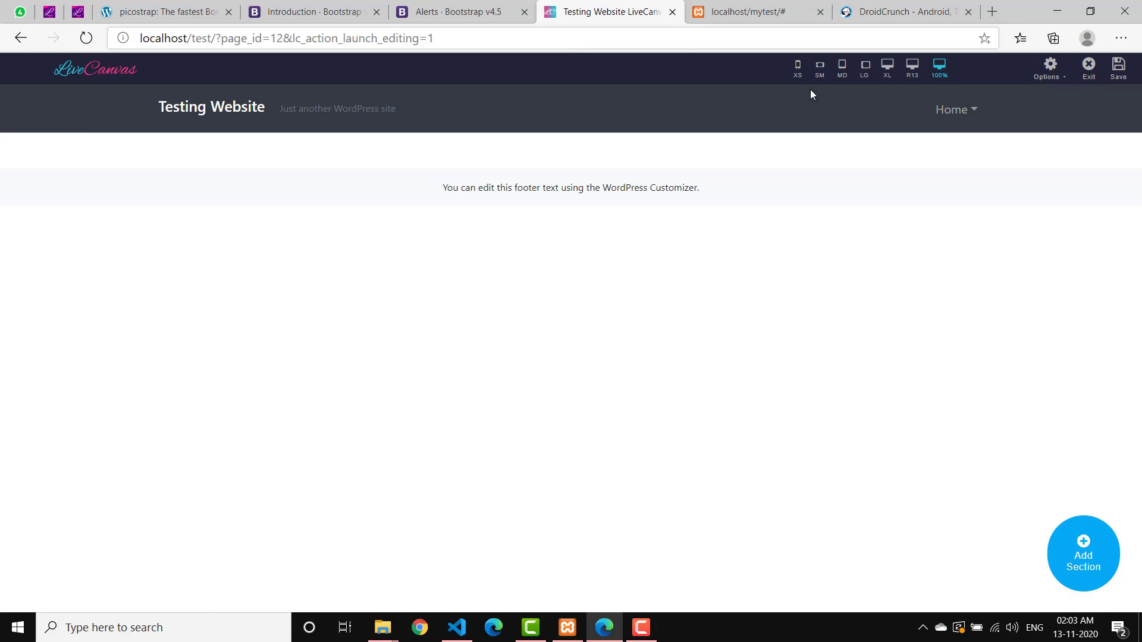
{"action": "left_click", "coordinate": [1048, 68]}
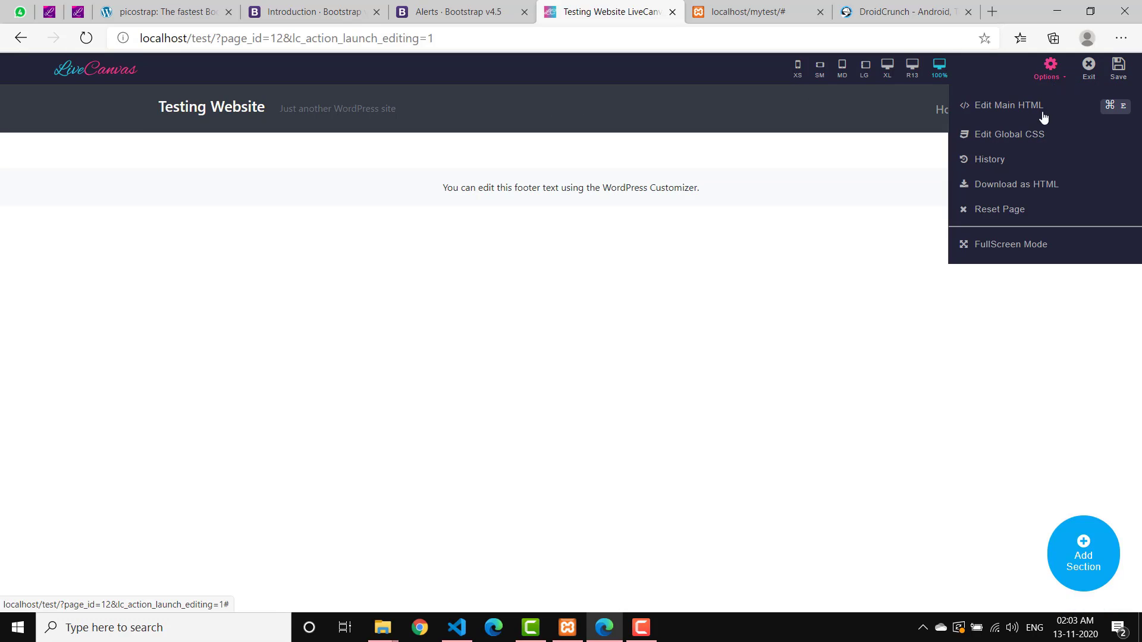
{"action": "left_click", "coordinate": [964, 242]}
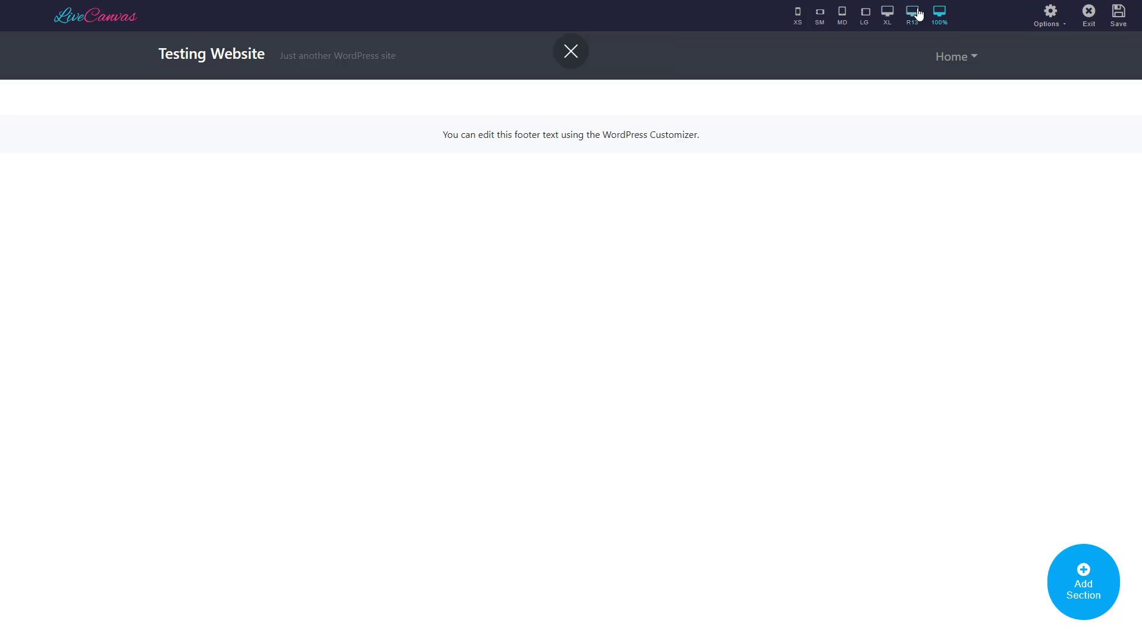
Preview the page at XS phone width, expand and collapse the mobile menu, then return to 100%.
{"action": "left_click", "coordinate": [800, 15]}
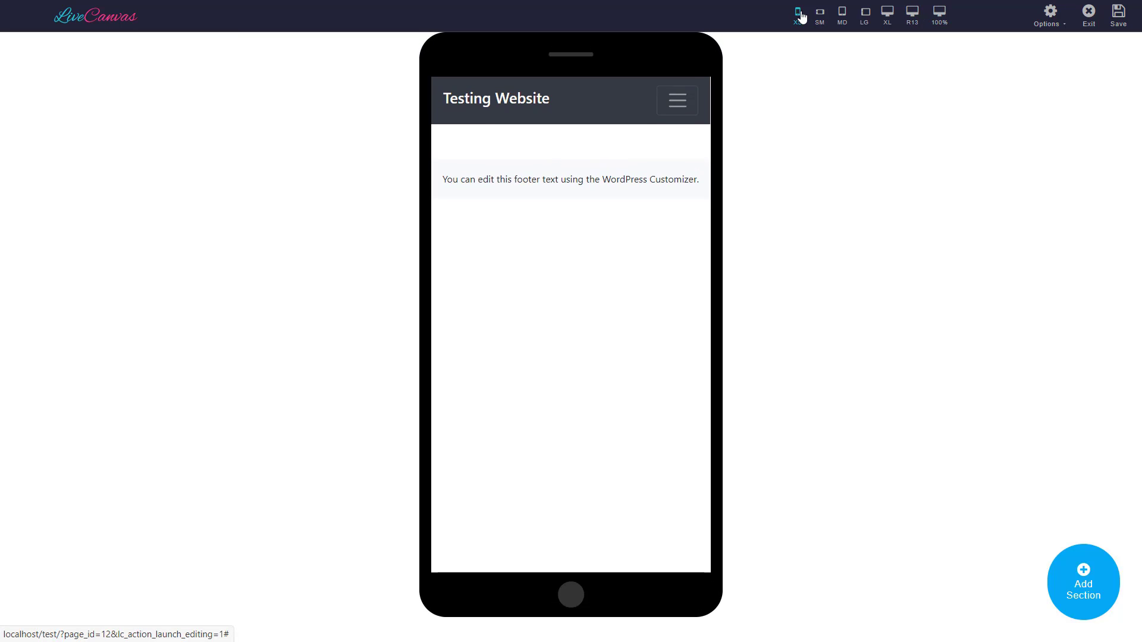
{"action": "left_click", "coordinate": [690, 107]}
{"action": "left_click", "coordinate": [689, 107]}
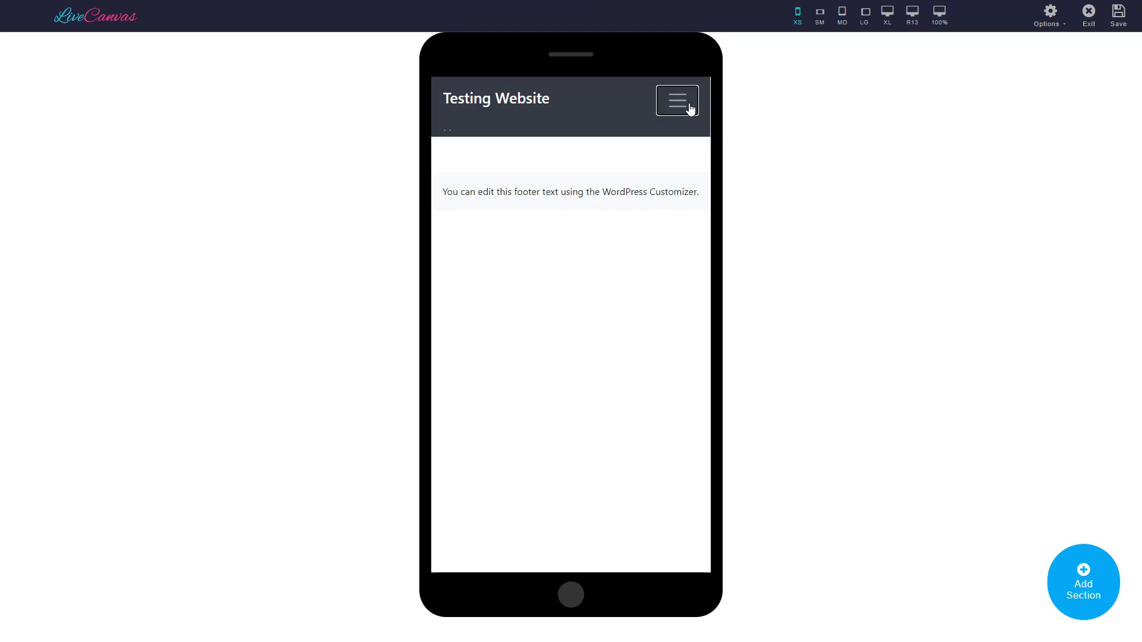
{"action": "left_click", "coordinate": [939, 18]}
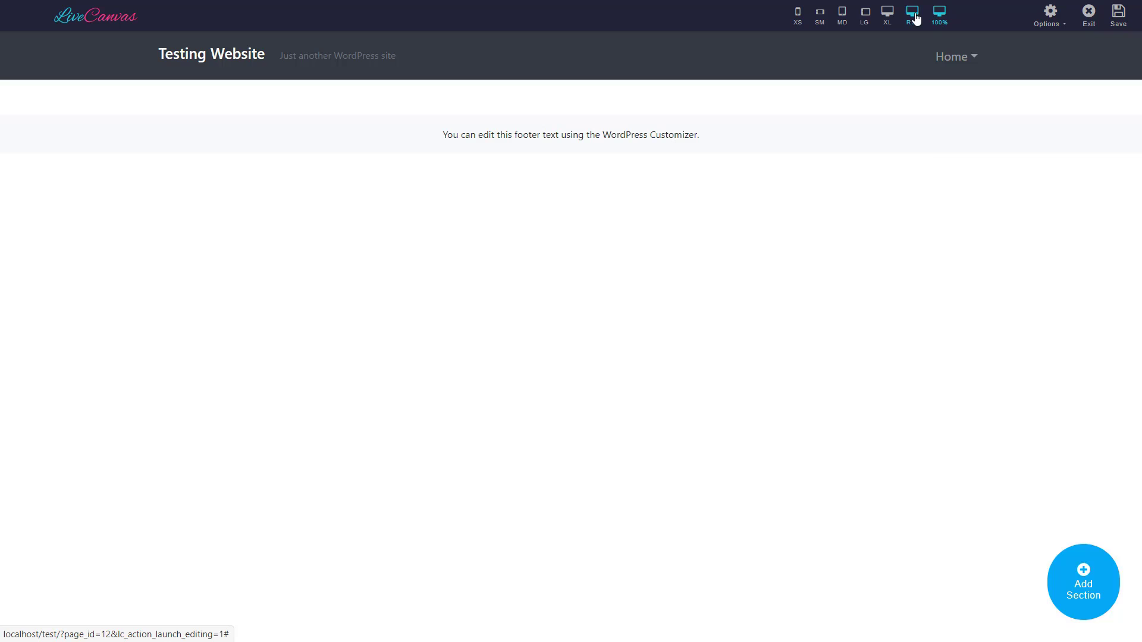
Insert the Hero 'Image & Text' readymade section with its city photo, Hello World heading and two buttons.
{"action": "left_click", "coordinate": [1076, 586]}
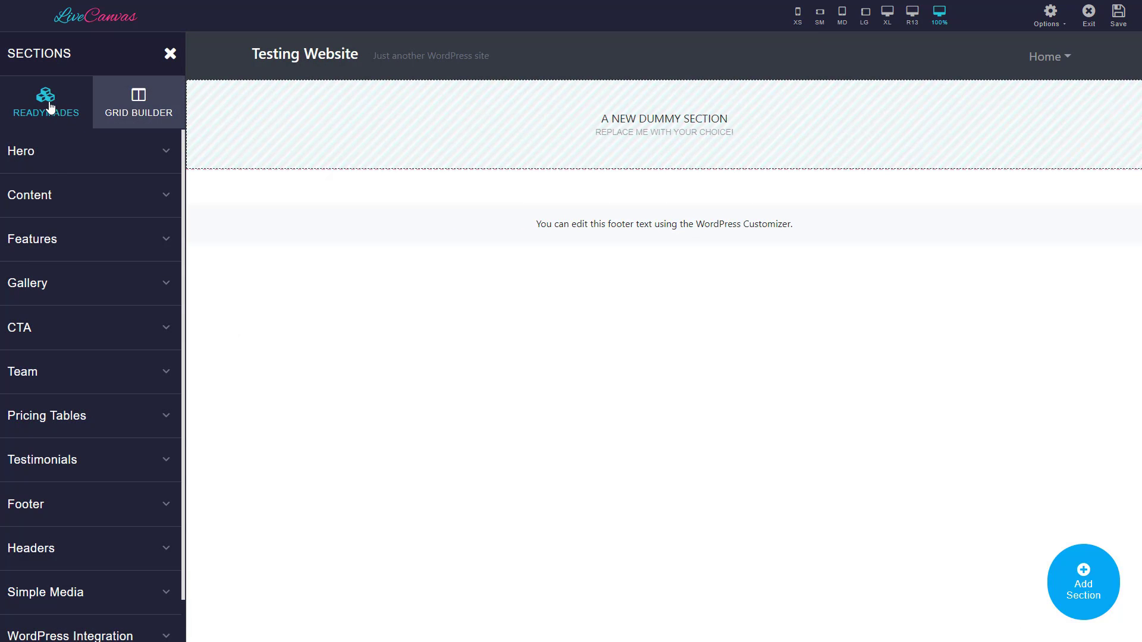
{"action": "scroll", "coordinate": [144, 413], "scroll_direction": "down", "scroll_amount": 1}
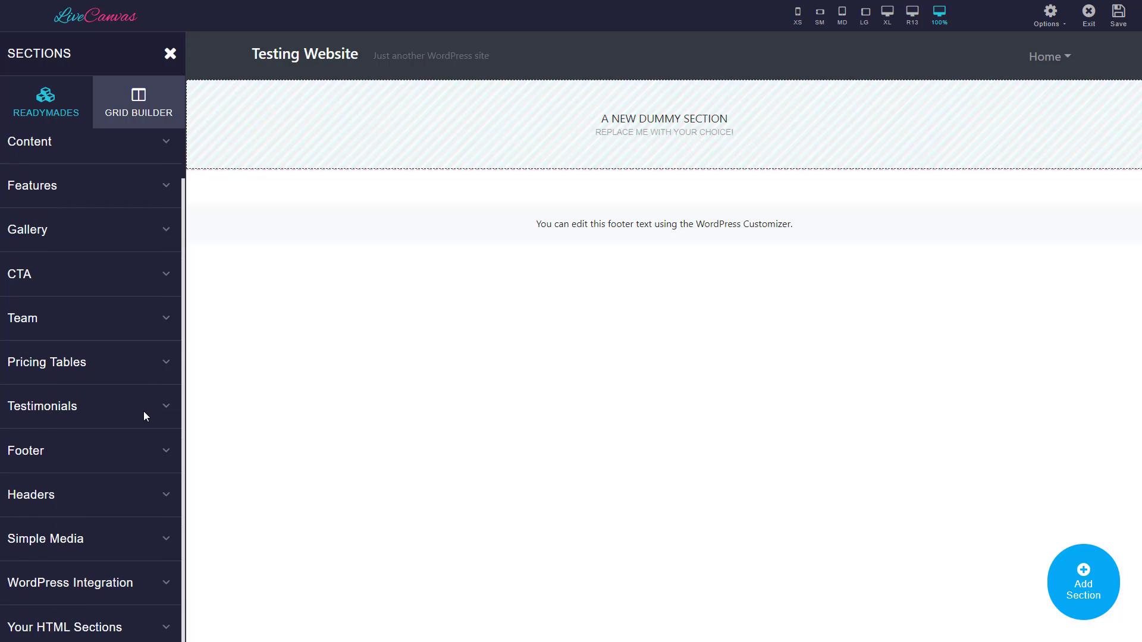
{"action": "scroll", "coordinate": [144, 412], "scroll_direction": "up", "scroll_amount": 1}
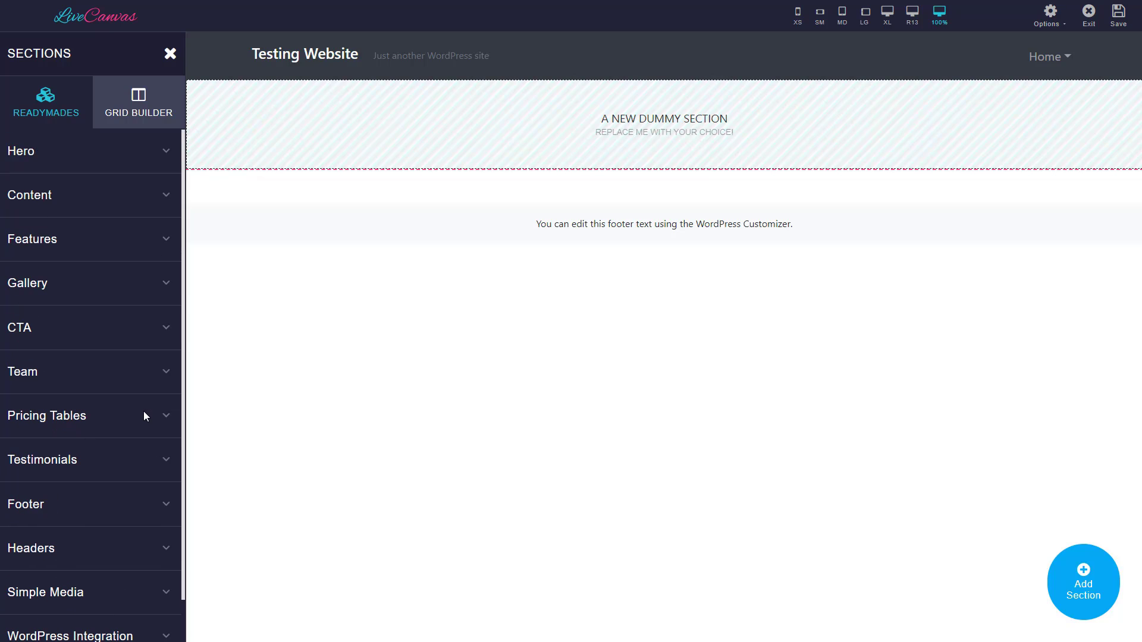
{"action": "left_click", "coordinate": [123, 162]}
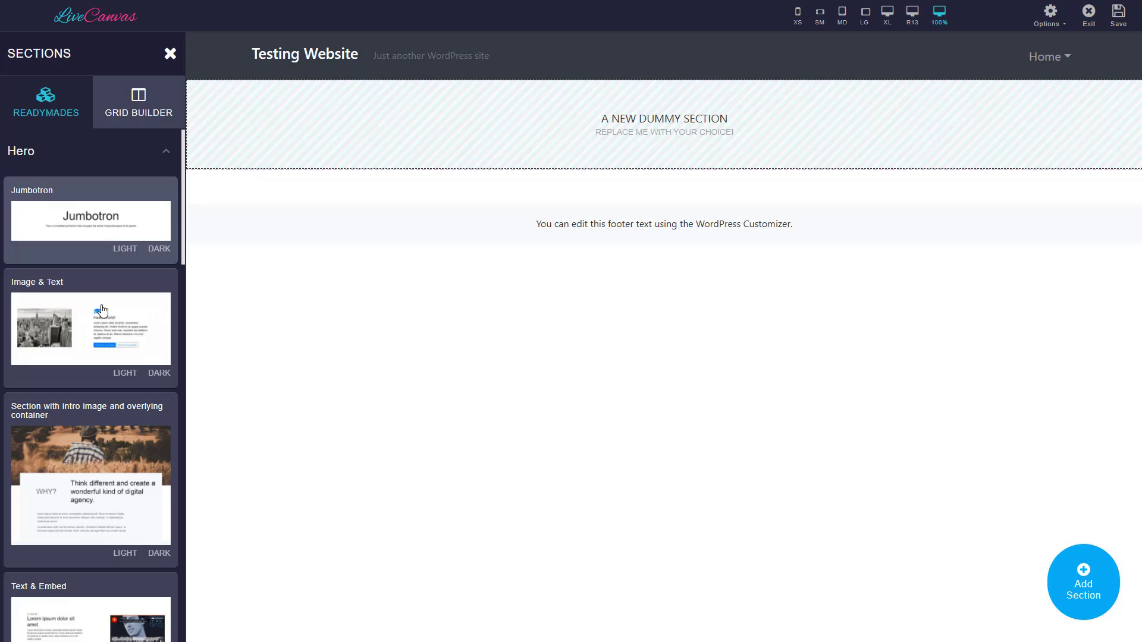
{"action": "left_click", "coordinate": [78, 323]}
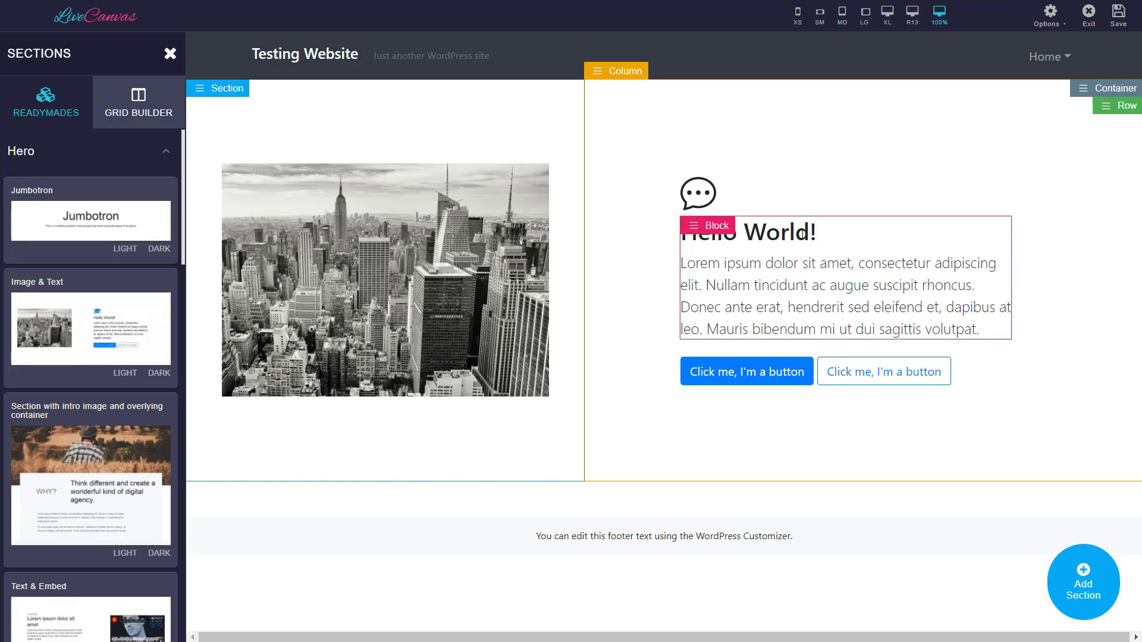
Change the hero H2 from 'Hello World!' to 'Bootstrap WordPress Page Builder'.
{"action": "left_click", "coordinate": [833, 230]}
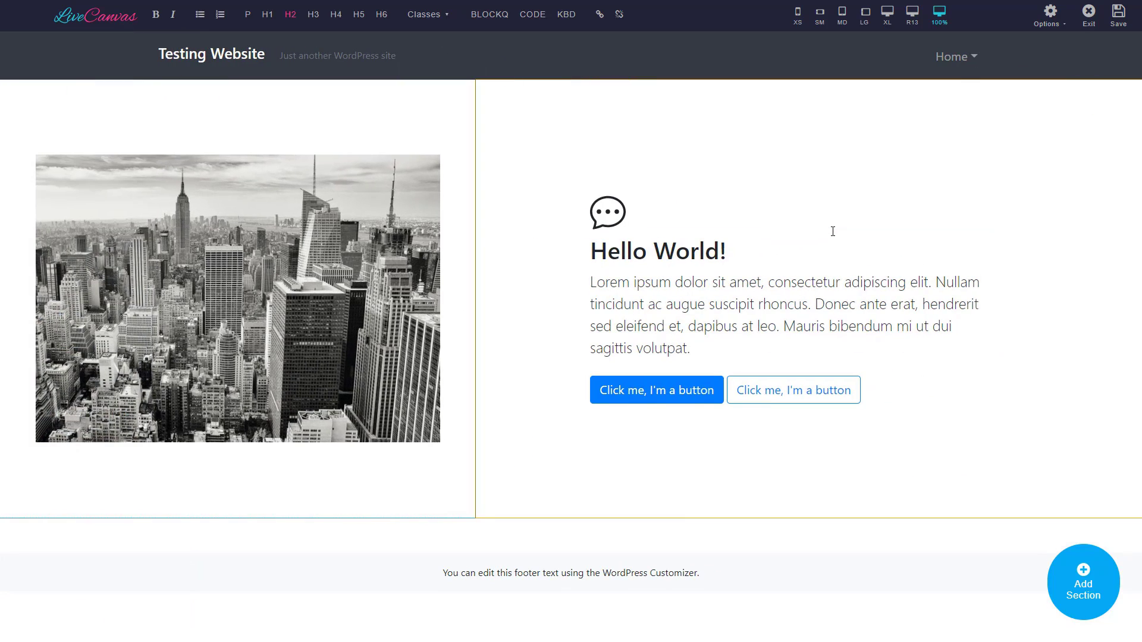
{"action": "left_click", "coordinate": [741, 247]}
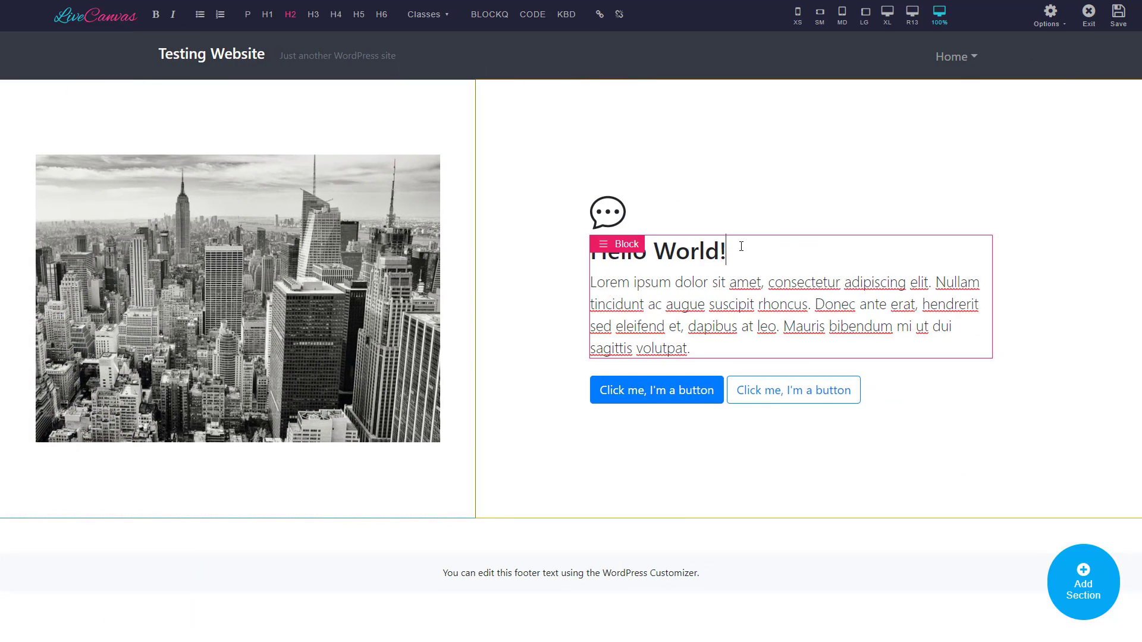
{"action": "key", "text": "BackSpace"}
{"action": "key", "text": "BackSpace"}
{"action": "key", "text": "BackSpace"}
{"action": "key", "text": "BackSpace"}
{"action": "key", "text": "BackSpace"}
{"action": "key", "text": "BackSpace"}
{"action": "key", "text": "BackSpace"}
{"action": "key", "text": "BackSpace"}
{"action": "key", "text": "BackSpace"}
{"action": "key", "text": "BackSpace"}
{"action": "key", "text": "BackSpace"}
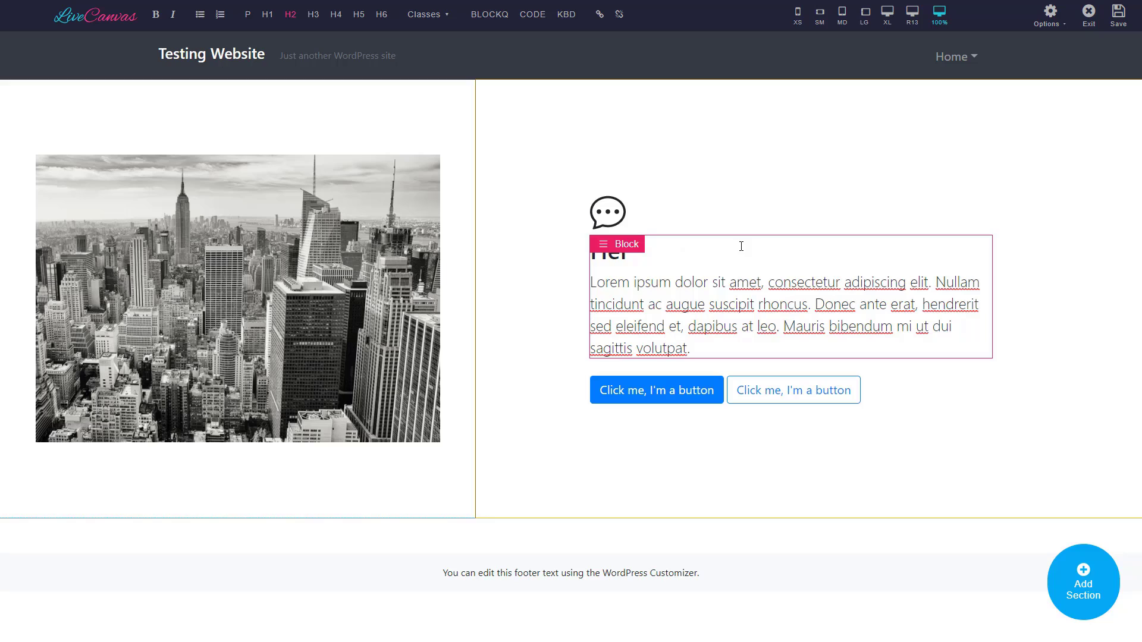
{"action": "type", "text": "enter"}
{"action": "key", "text": "BackSpace"}
{"action": "key", "text": "BackSpace"}
{"action": "key", "text": "BackSpace"}
{"action": "key", "text": "BackSpace"}
{"action": "type", "text": "Bootstra"}
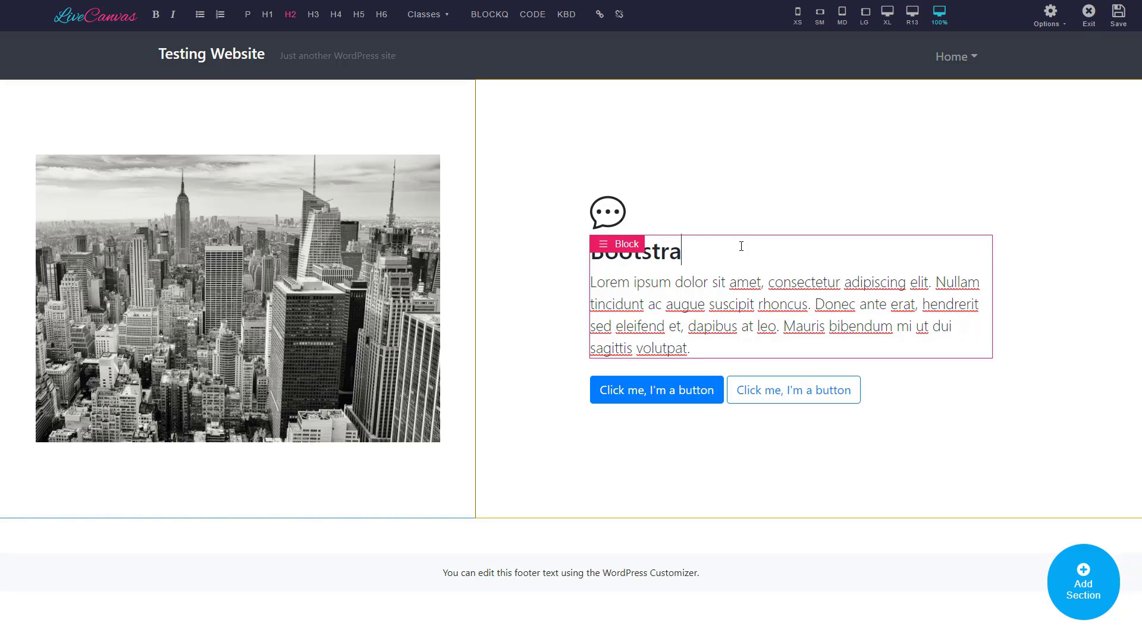
{"action": "type", "text": "p WordpR"}
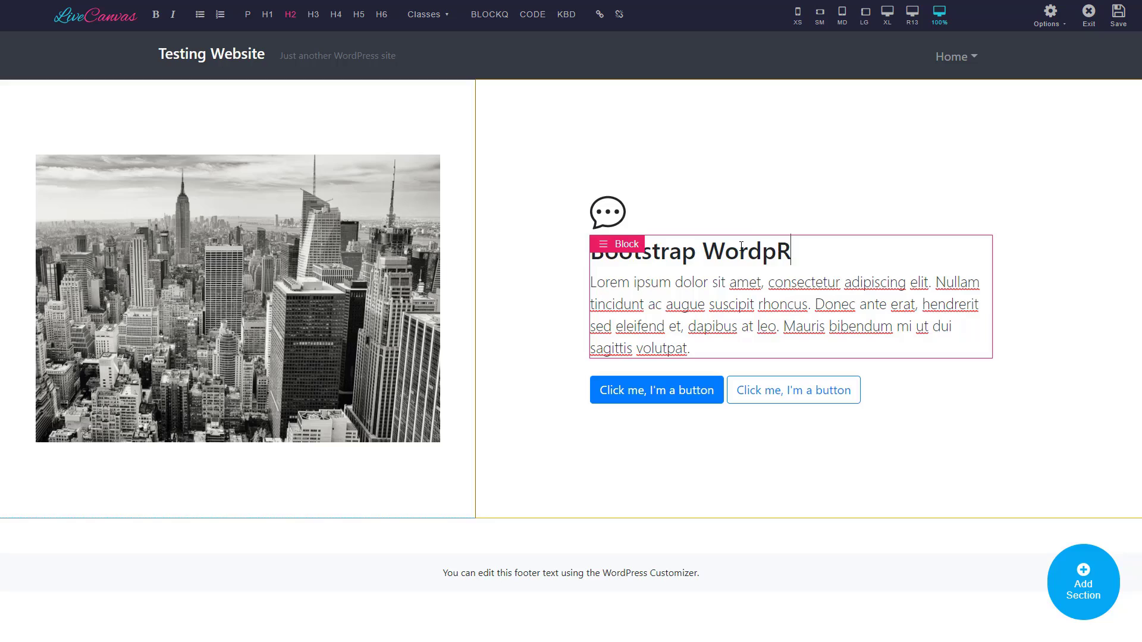
{"action": "key", "text": "BackSpace"}
{"action": "key", "text": "BackSpace"}
{"action": "type", "text": "Pressp P"}
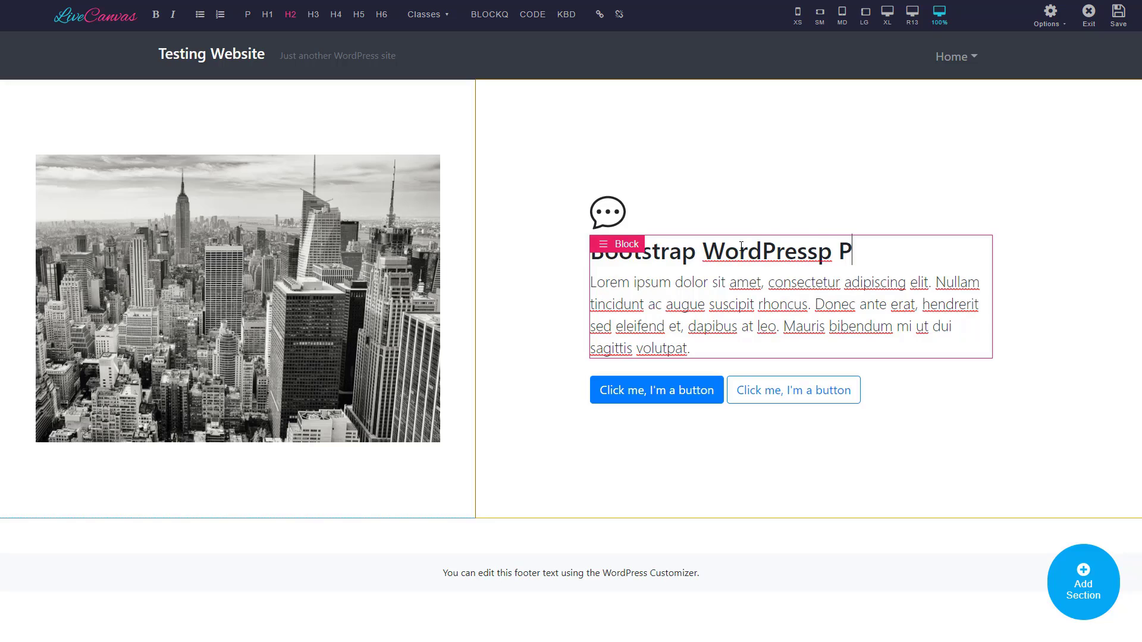
{"action": "key", "text": "BackSpace"}
{"action": "key", "text": "BackSpace"}
{"action": "key", "text": "BackSpace"}
{"action": "type", "text": "Page Builder"}
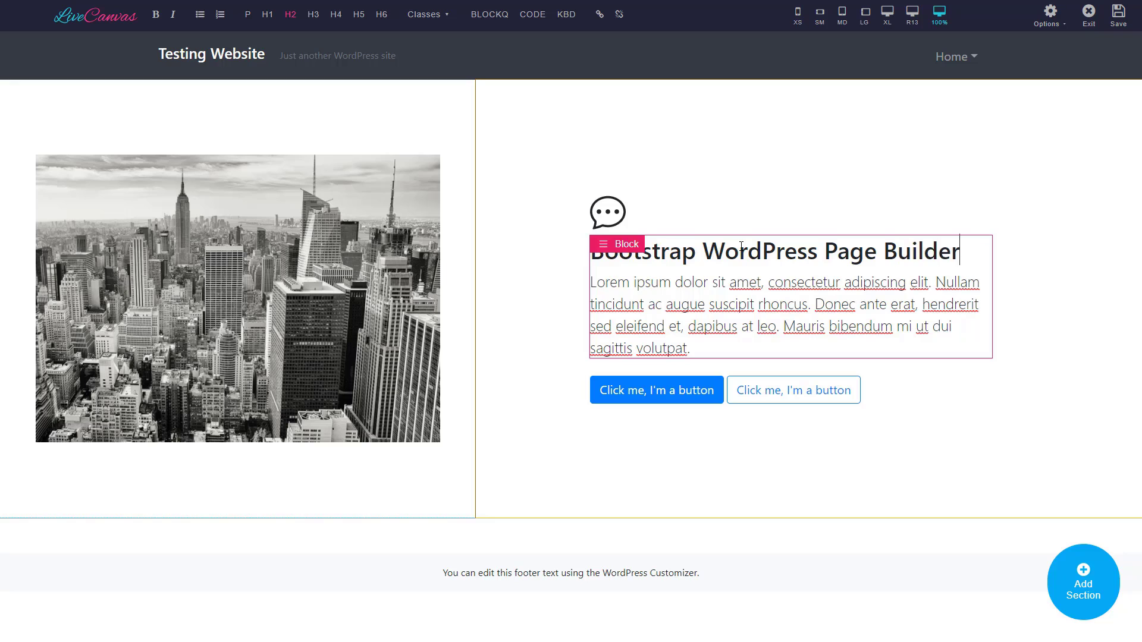
Replace the hero's speech-bubble icon with the caret-up square icon, then select the city photo.
{"action": "left_click", "coordinate": [779, 315]}
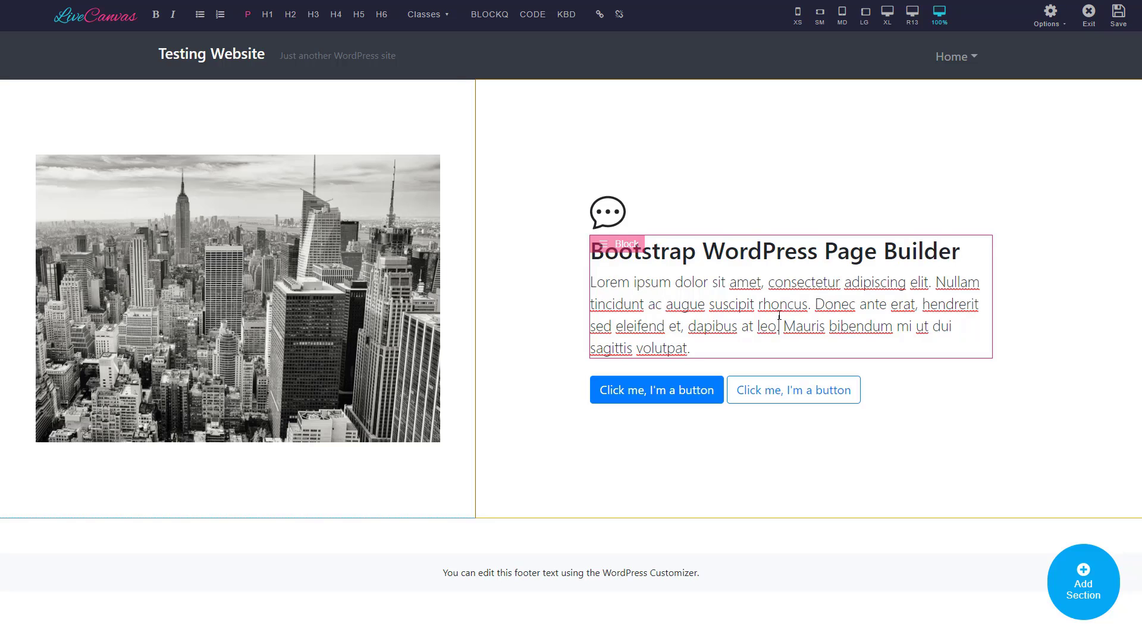
{"action": "left_click", "coordinate": [607, 221]}
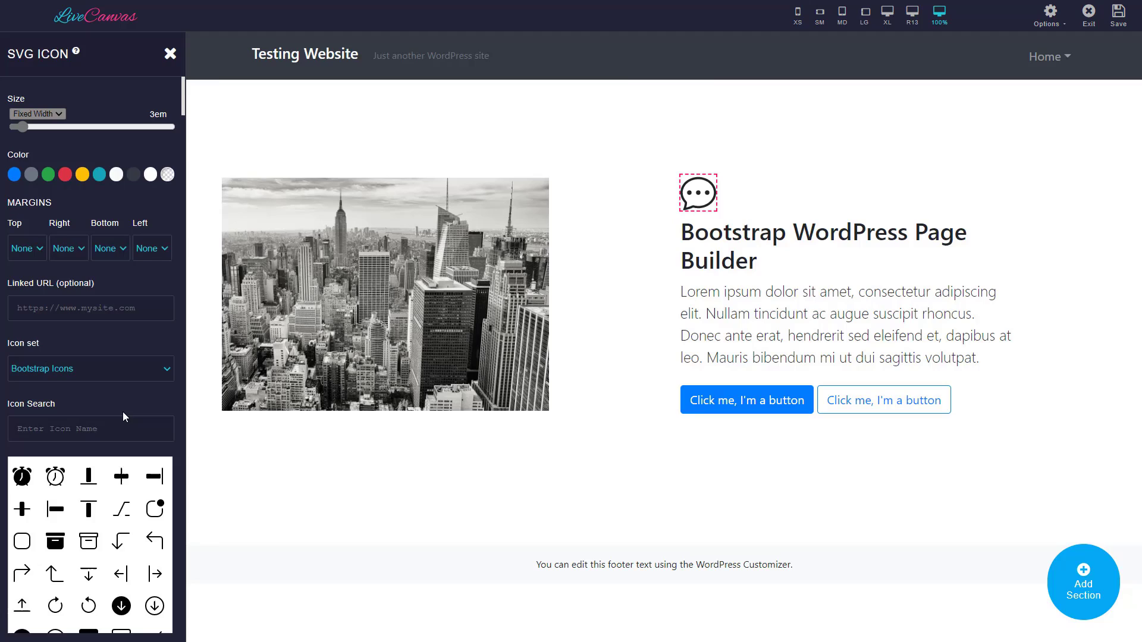
{"action": "scroll", "coordinate": [122, 412], "scroll_direction": "down", "scroll_amount": 10}
{"action": "scroll", "coordinate": [124, 417], "scroll_direction": "down", "scroll_amount": 20}
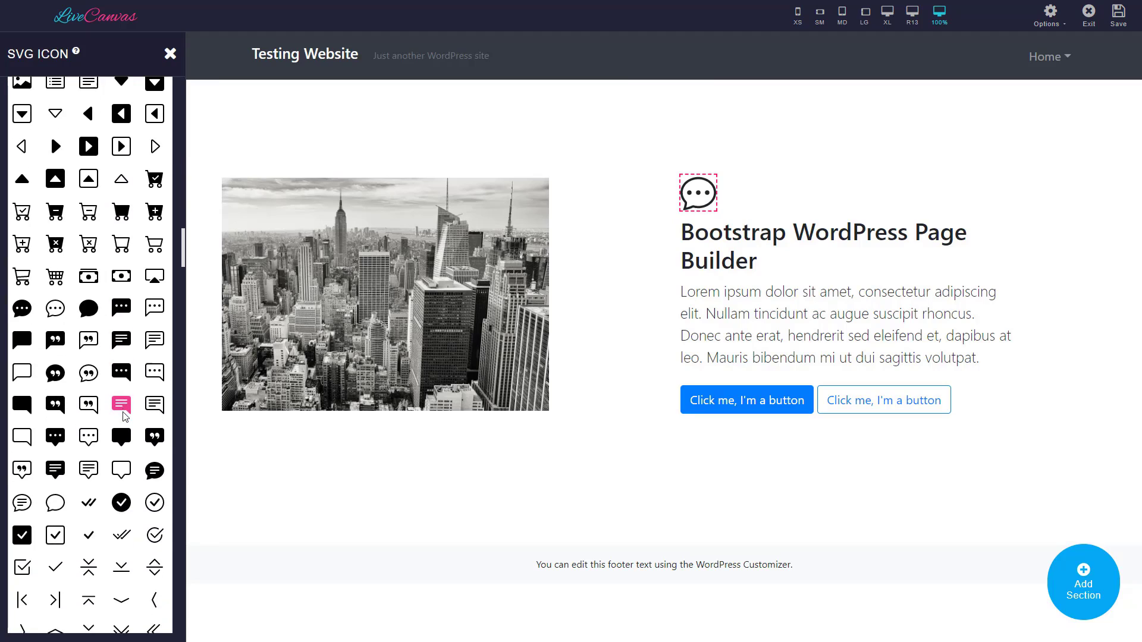
{"action": "scroll", "coordinate": [123, 416], "scroll_direction": "down", "scroll_amount": 20}
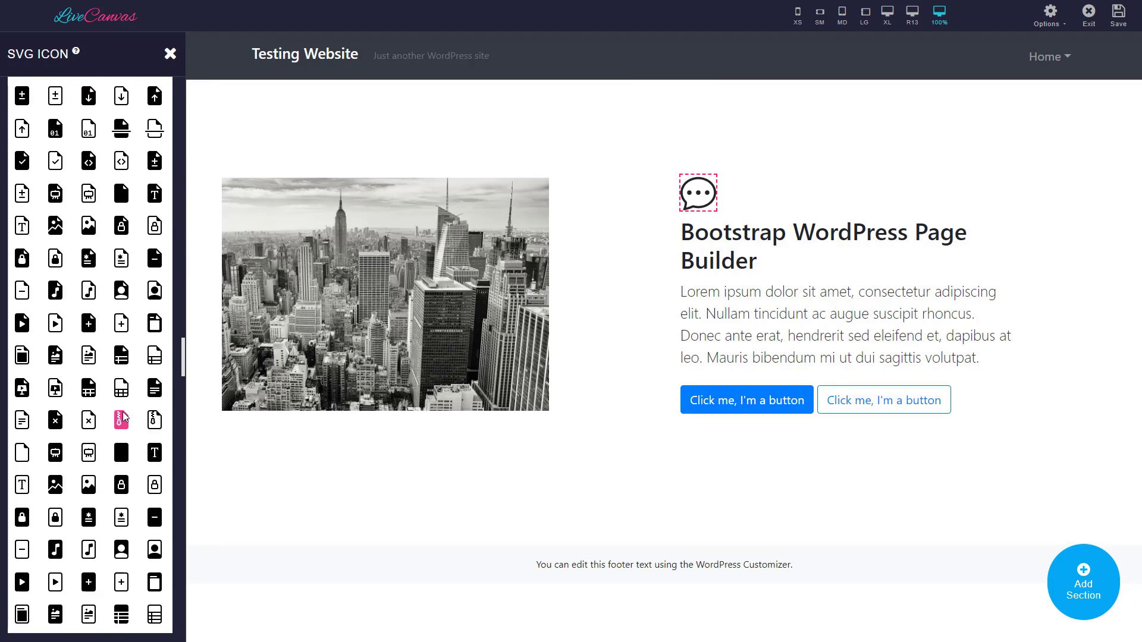
{"action": "scroll", "coordinate": [124, 417], "scroll_direction": "up", "scroll_amount": 20}
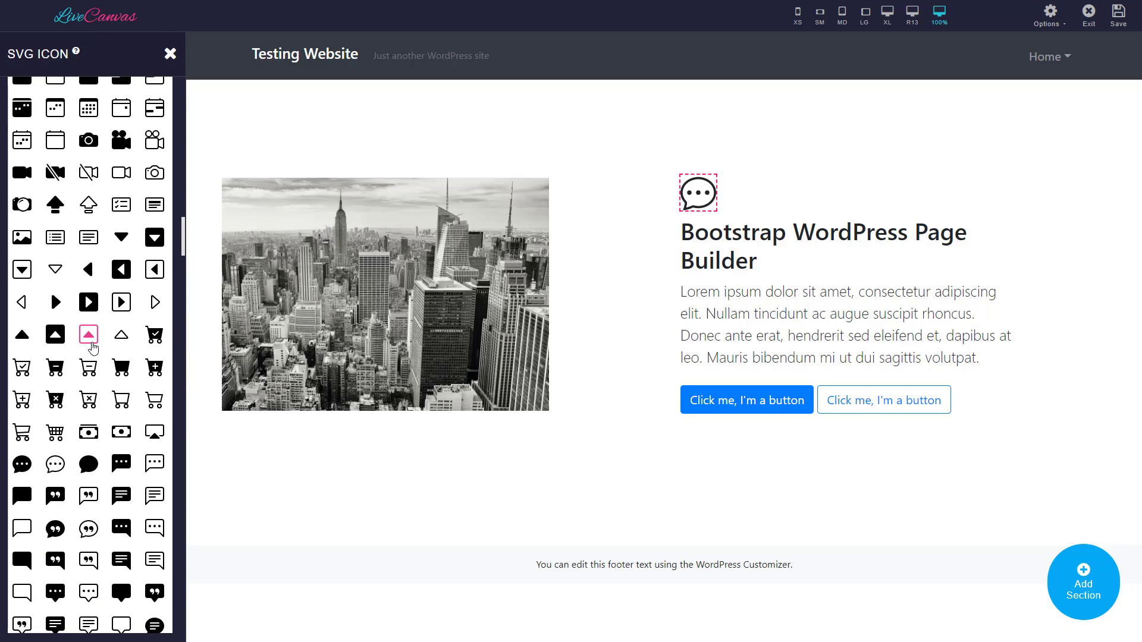
{"action": "left_click", "coordinate": [93, 347]}
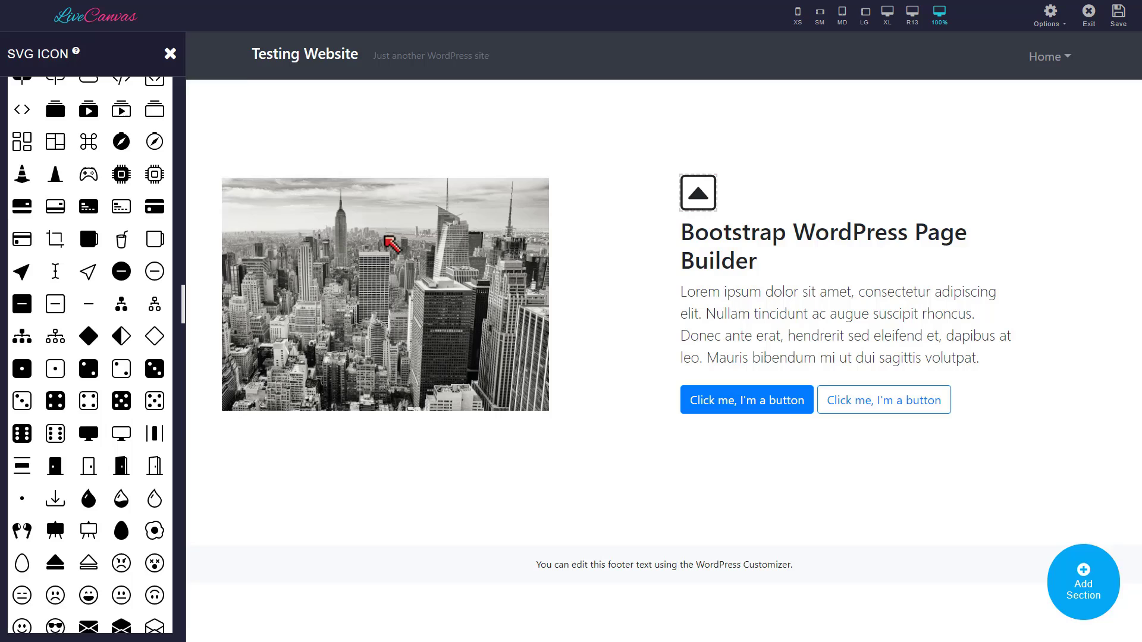
{"action": "left_click", "coordinate": [387, 239]}
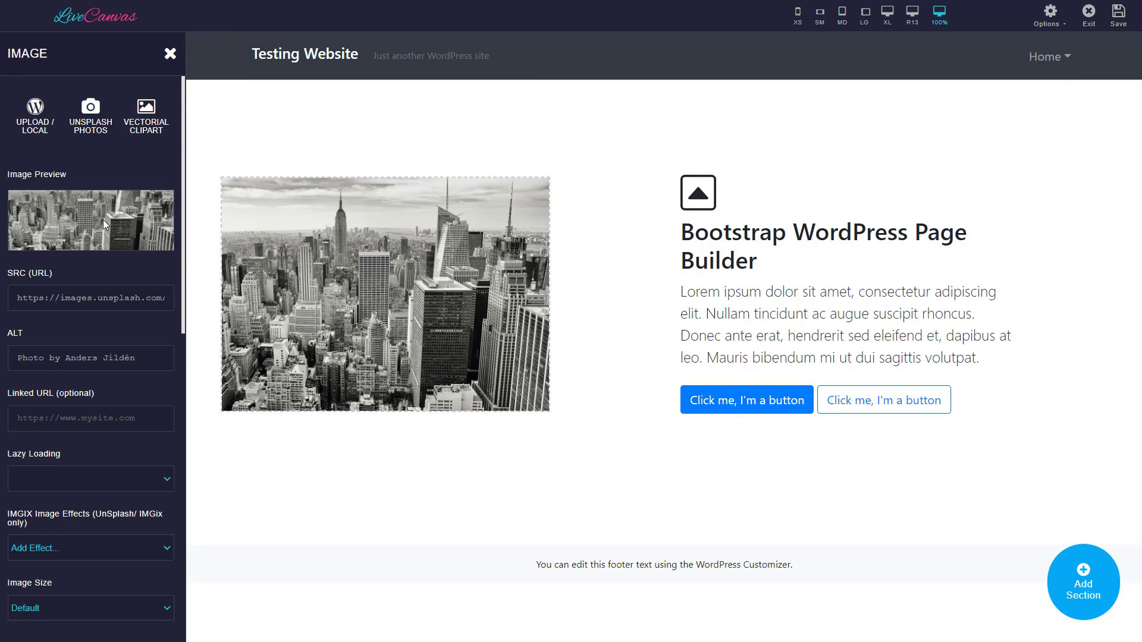
Replace the city photo with the first Unsplash result from a 'bootstrap' search.
{"action": "left_click", "coordinate": [62, 305]}
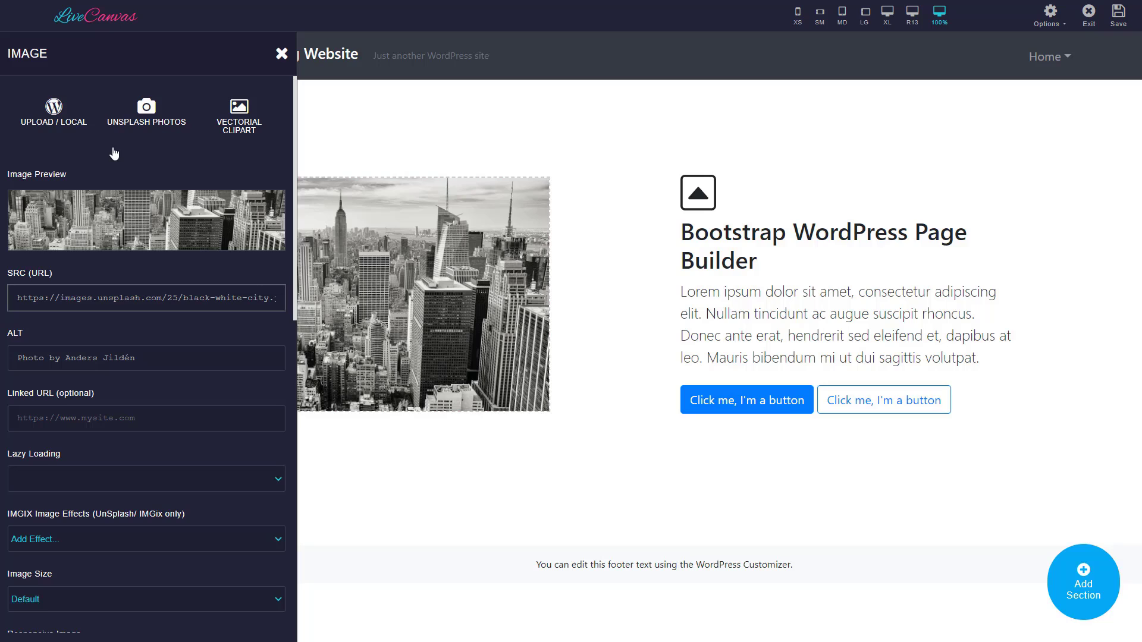
{"action": "left_click", "coordinate": [122, 132]}
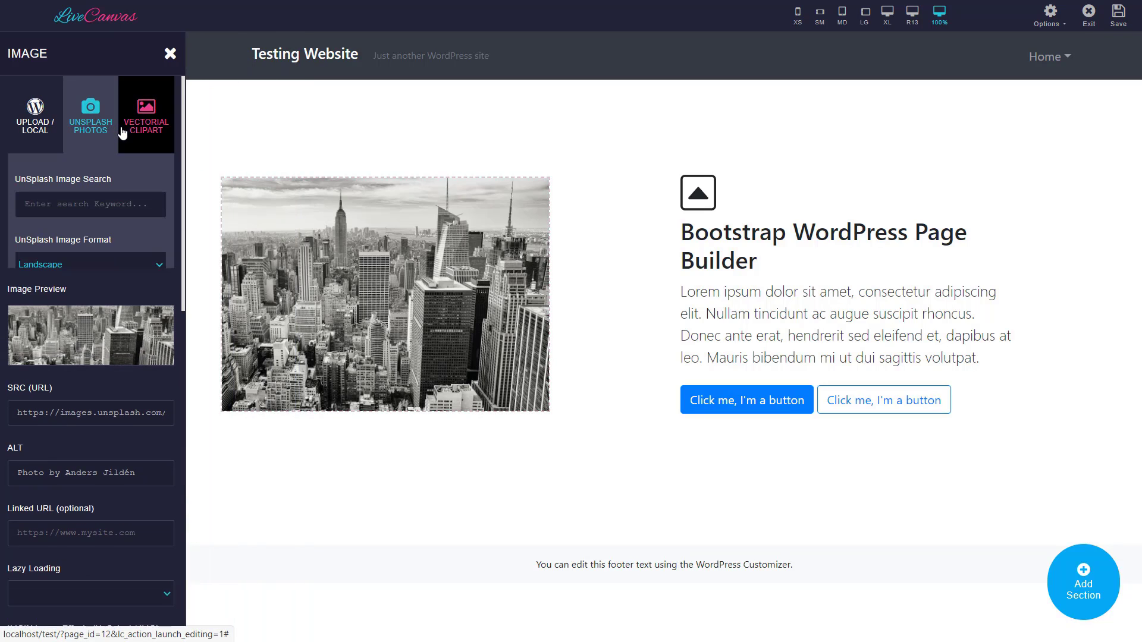
{"action": "left_click", "coordinate": [83, 214]}
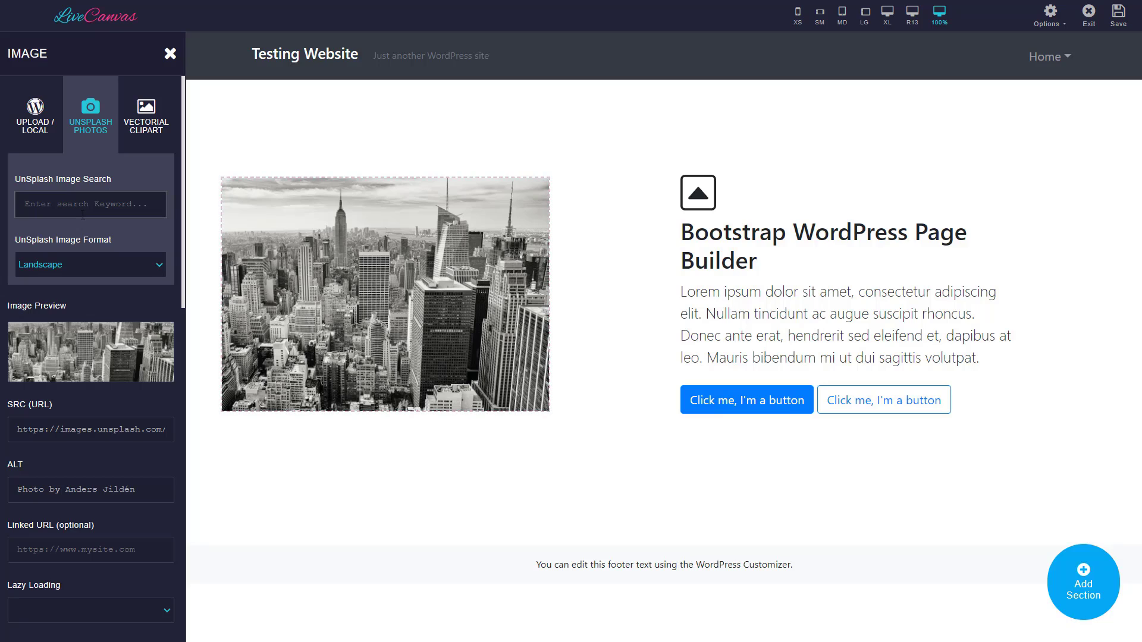
{"action": "type", "text": "v"}
{"action": "key", "text": "BackSpace"}
{"action": "type", "text": "bootstrap"}
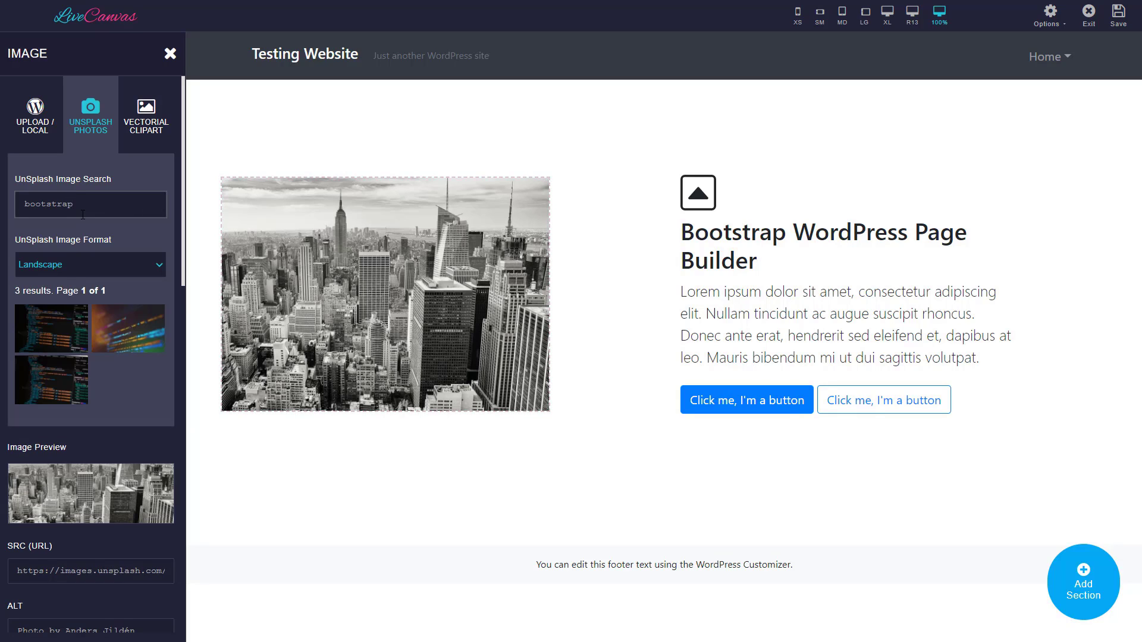
{"action": "left_click", "coordinate": [50, 336]}
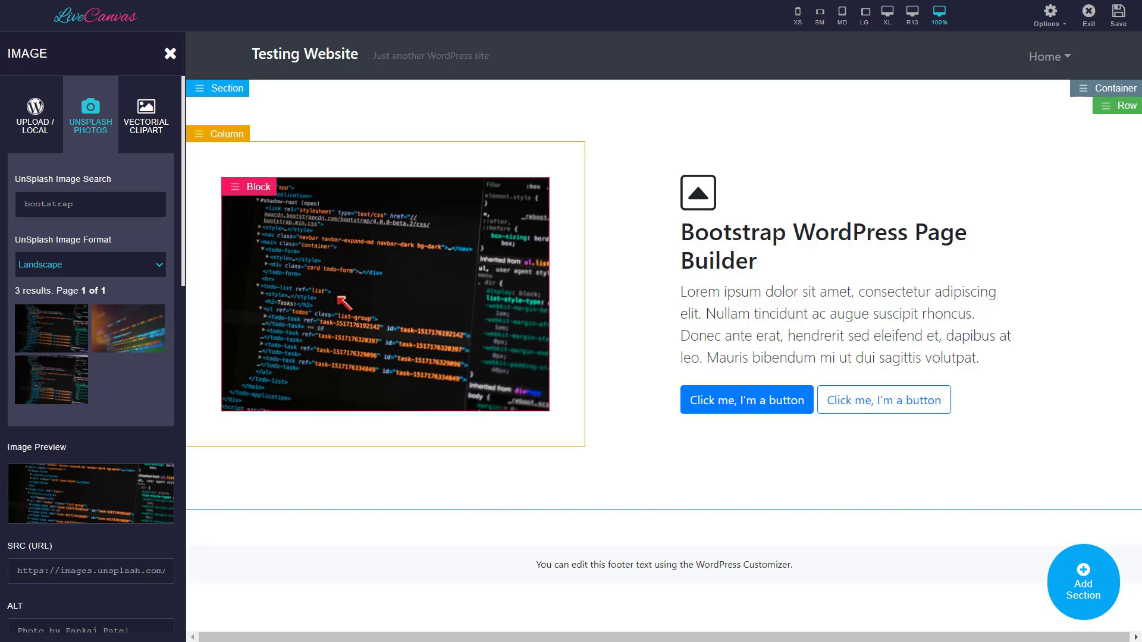
Review the new image's Align Image options in the Image panel.
{"action": "scroll", "coordinate": [122, 362], "scroll_direction": "down", "scroll_amount": 2}
{"action": "scroll", "coordinate": [121, 362], "scroll_direction": "down", "scroll_amount": 2}
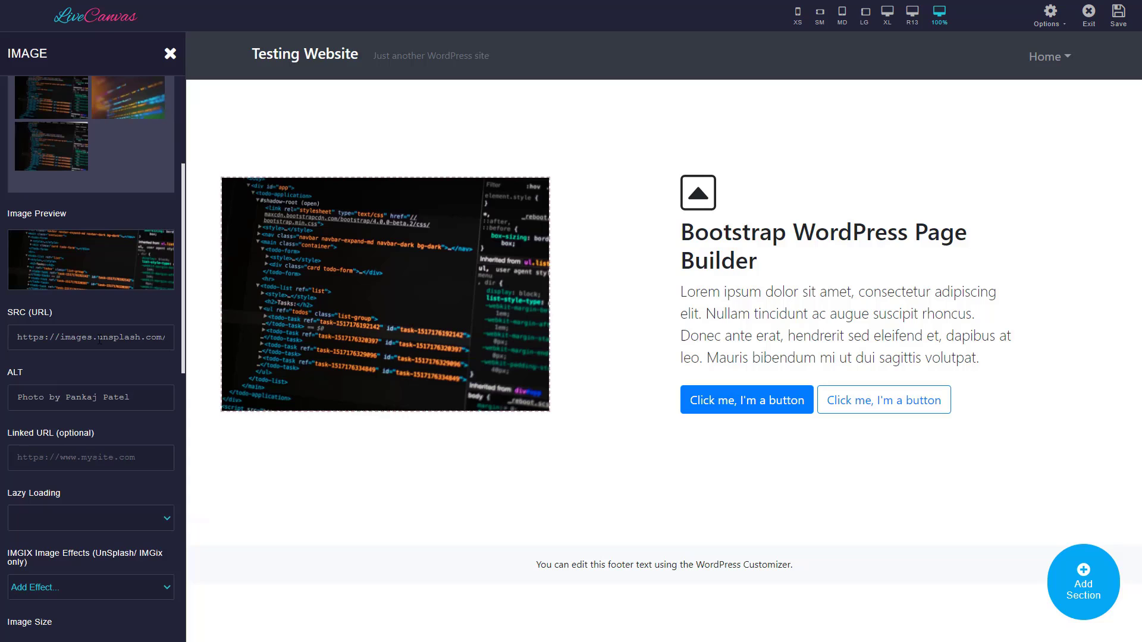
{"action": "scroll", "coordinate": [94, 375], "scroll_direction": "down", "scroll_amount": 5}
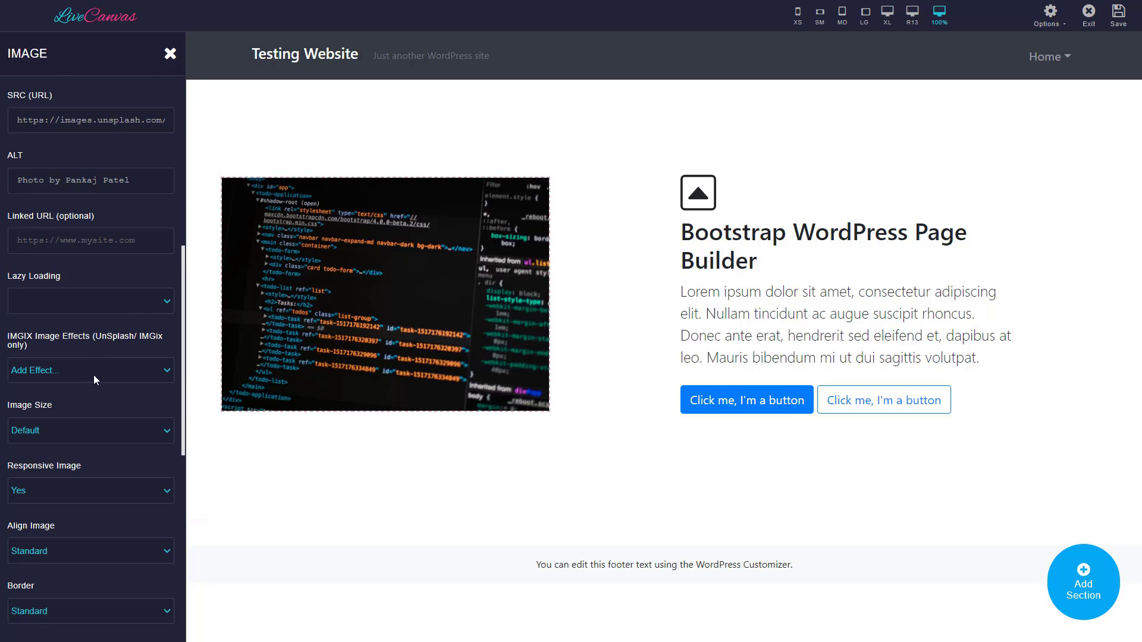
{"action": "scroll", "coordinate": [94, 374], "scroll_direction": "down", "scroll_amount": 4}
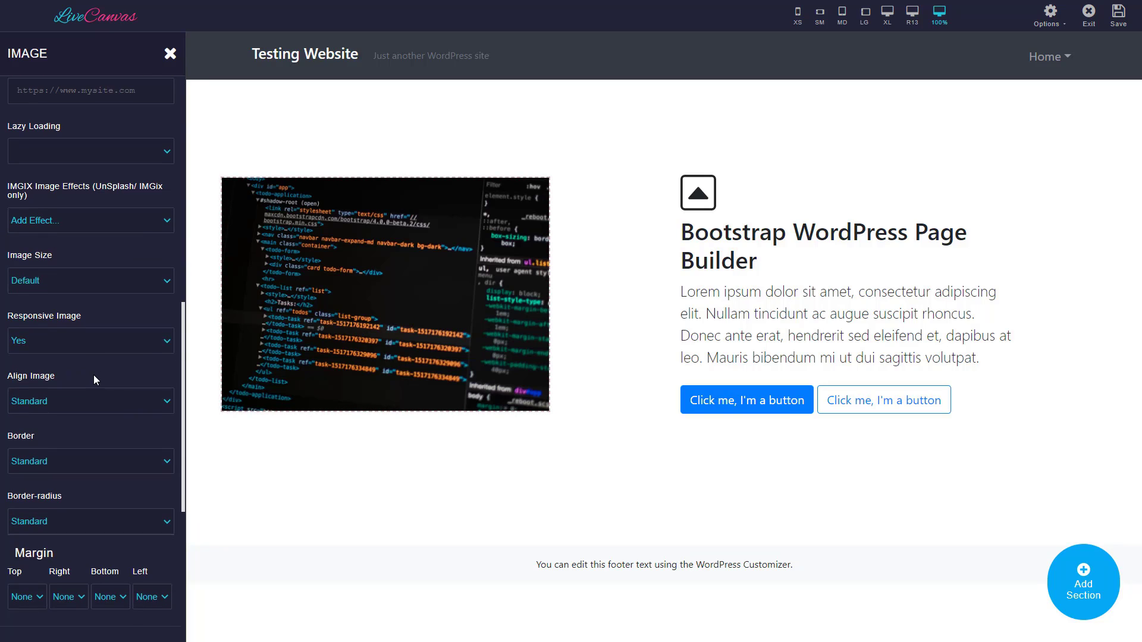
{"action": "scroll", "coordinate": [94, 374], "scroll_direction": "up", "scroll_amount": 4}
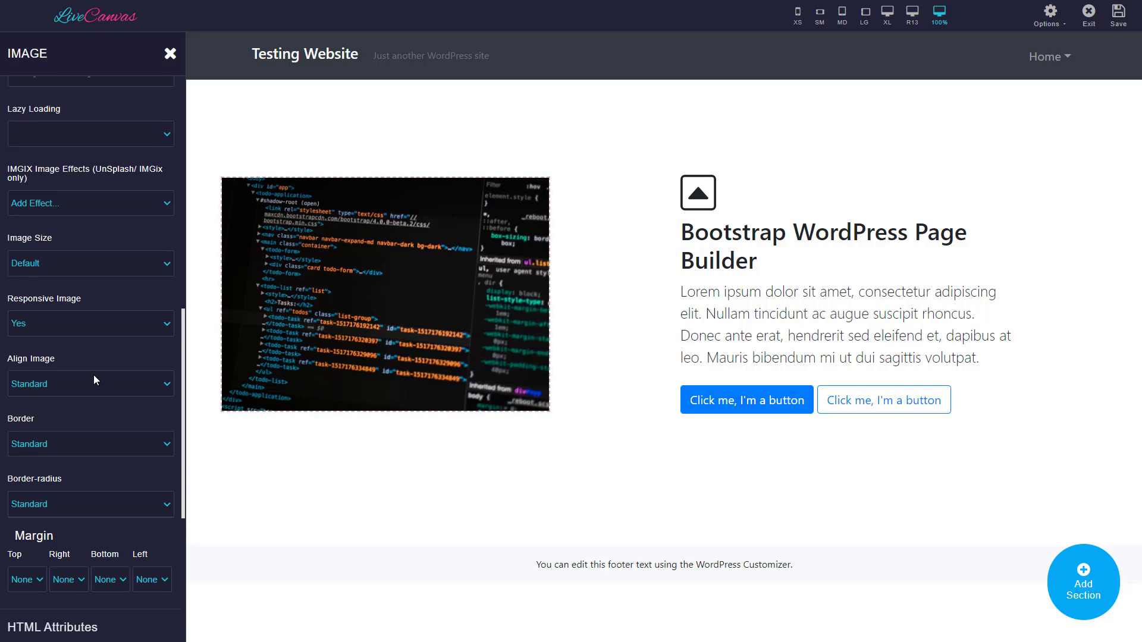
{"action": "left_click", "coordinate": [76, 381]}
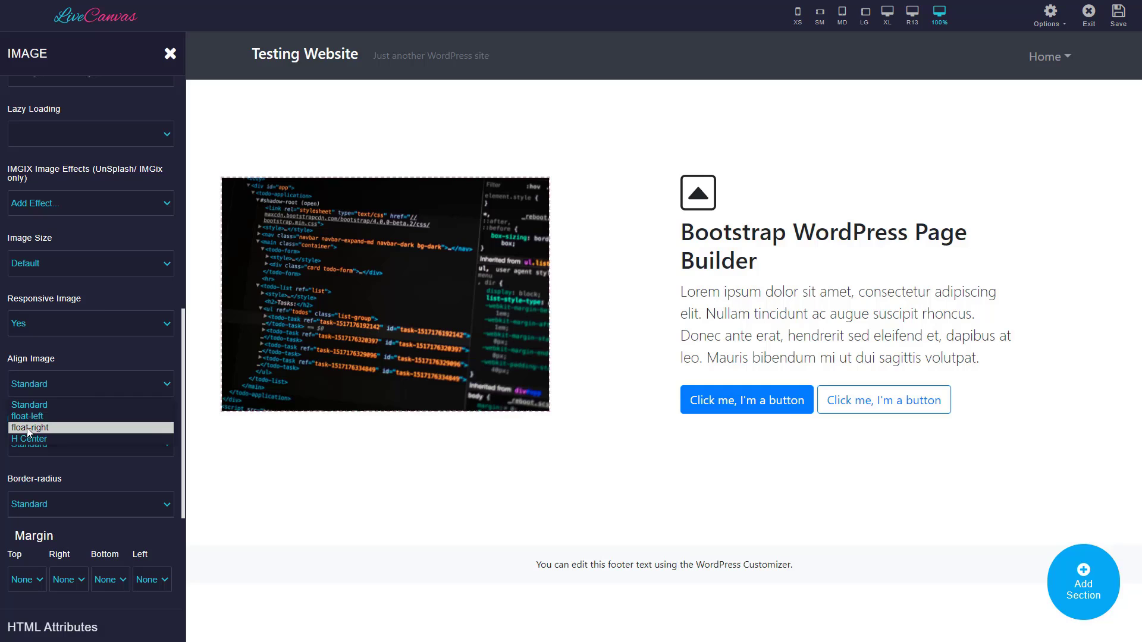
{"action": "scroll", "coordinate": [100, 287], "scroll_direction": "down", "scroll_amount": 3}
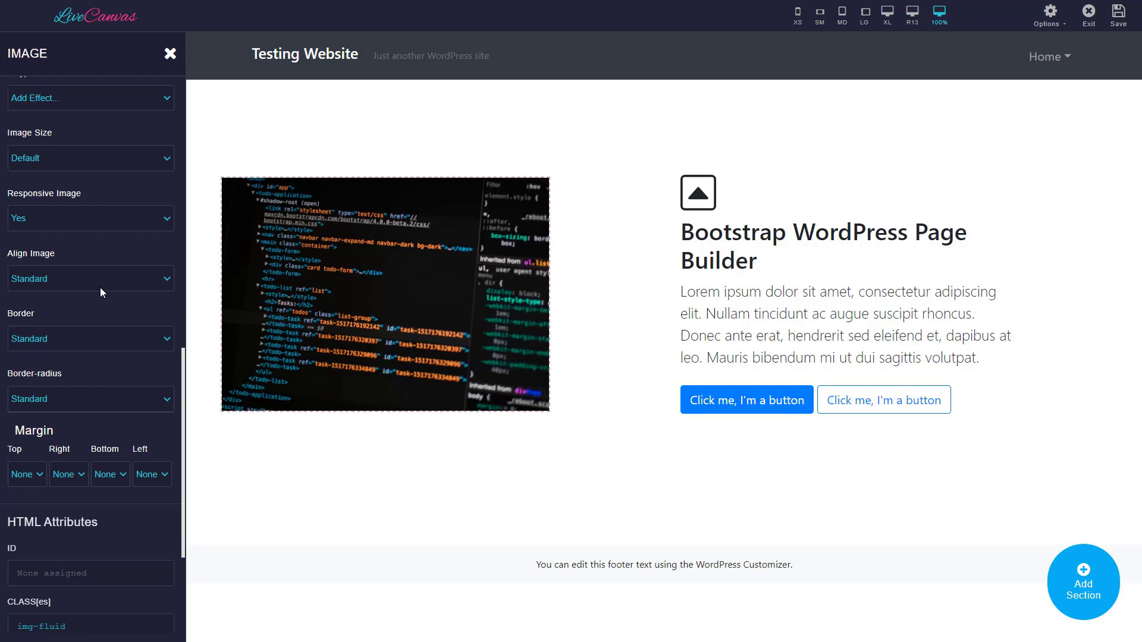
{"action": "scroll", "coordinate": [100, 287], "scroll_direction": "up", "scroll_amount": 10}
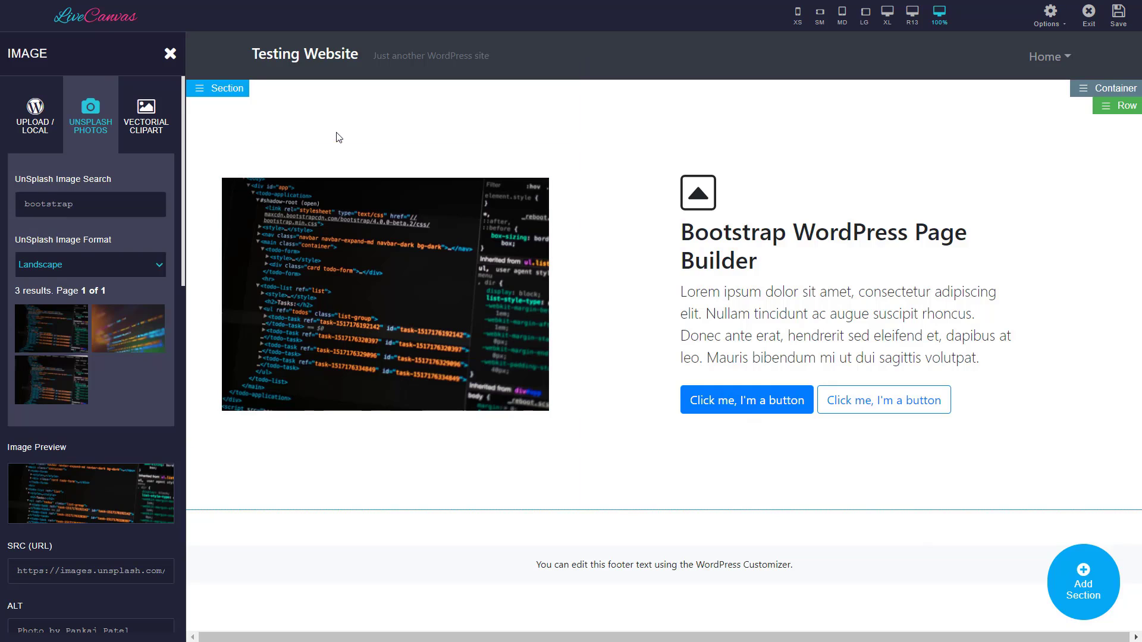
Add a Grid Builder section below the hero with MD breakpoint and 3 equal columns.
{"action": "left_click", "coordinate": [171, 55]}
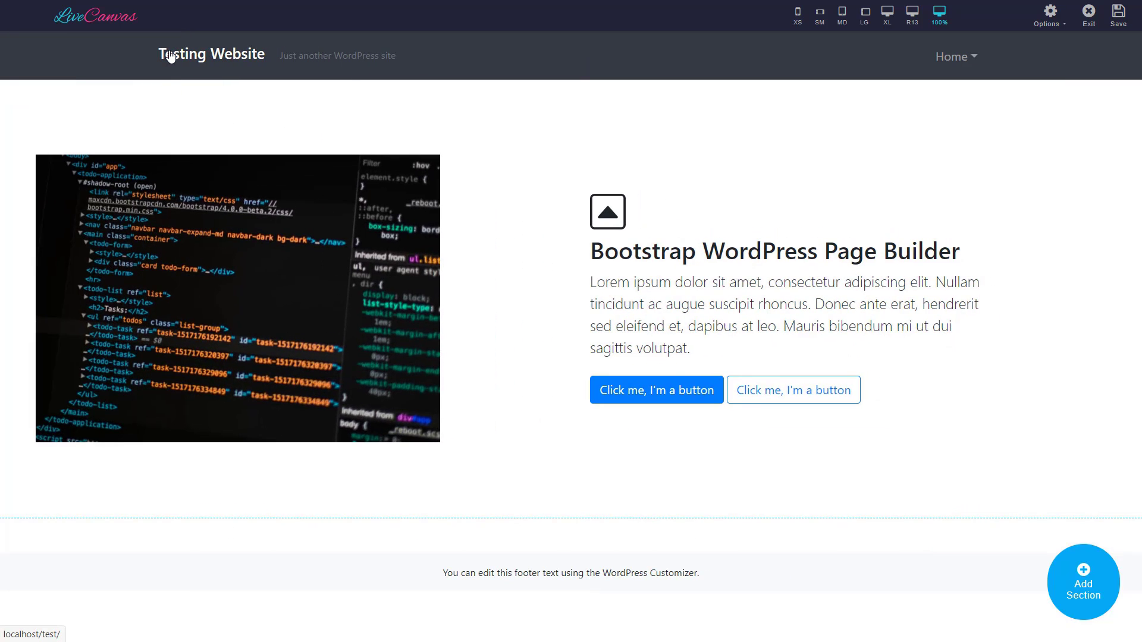
{"action": "left_click", "coordinate": [1068, 587]}
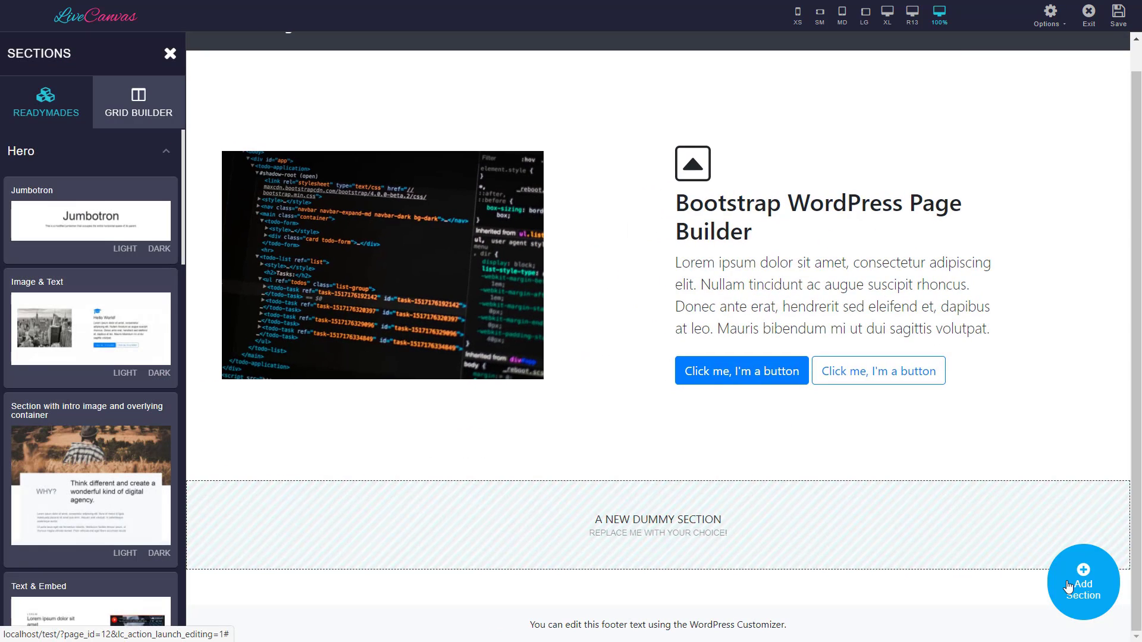
{"action": "left_click", "coordinate": [161, 121]}
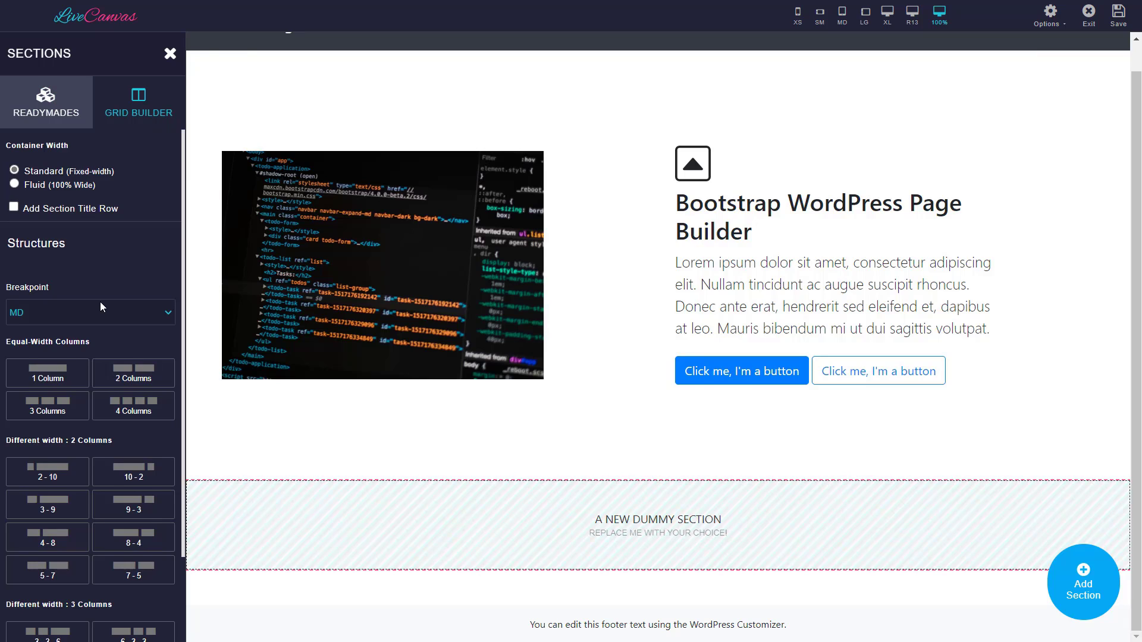
{"action": "scroll", "coordinate": [100, 301], "scroll_direction": "down", "scroll_amount": 1}
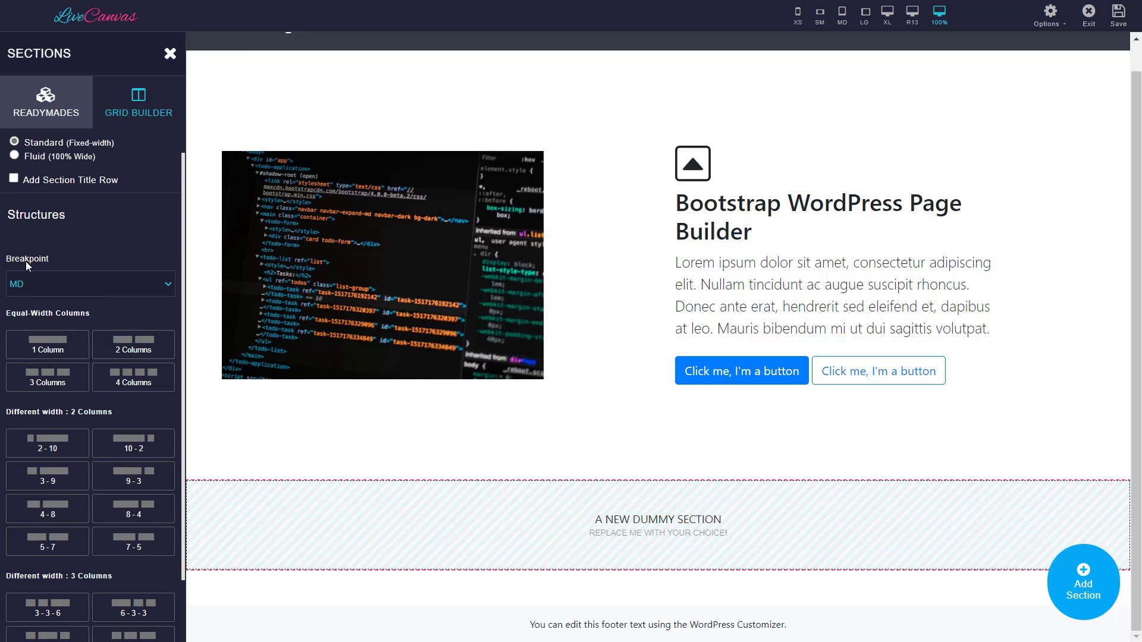
{"action": "left_click", "coordinate": [34, 284]}
{"action": "left_click", "coordinate": [33, 284]}
{"action": "scroll", "coordinate": [93, 407], "scroll_direction": "down", "scroll_amount": 3}
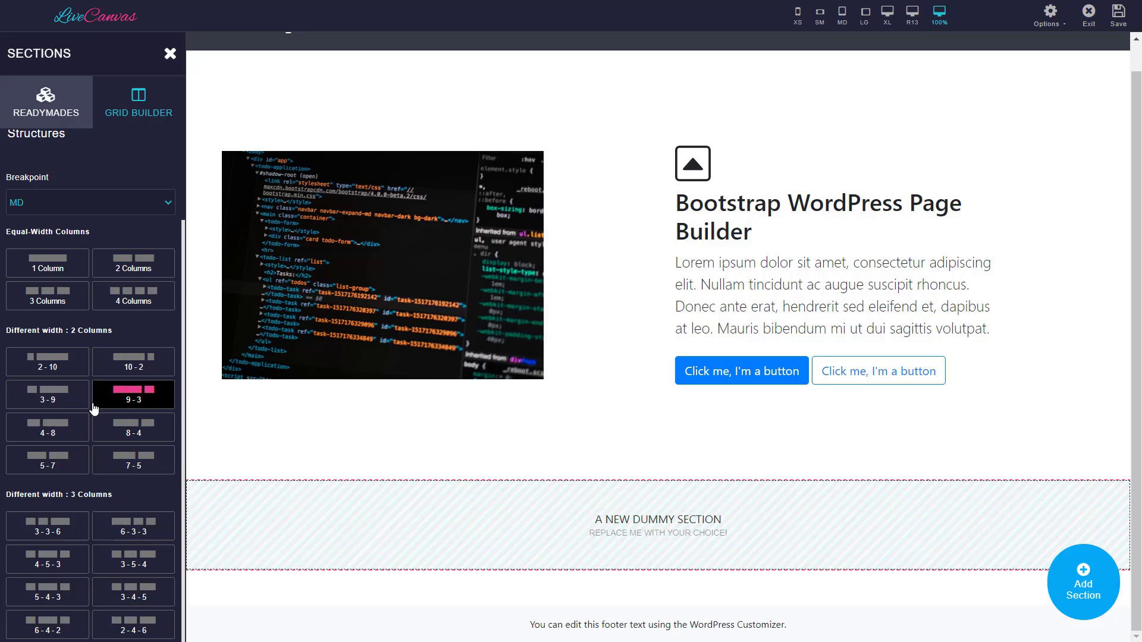
{"action": "left_click", "coordinate": [51, 291]}
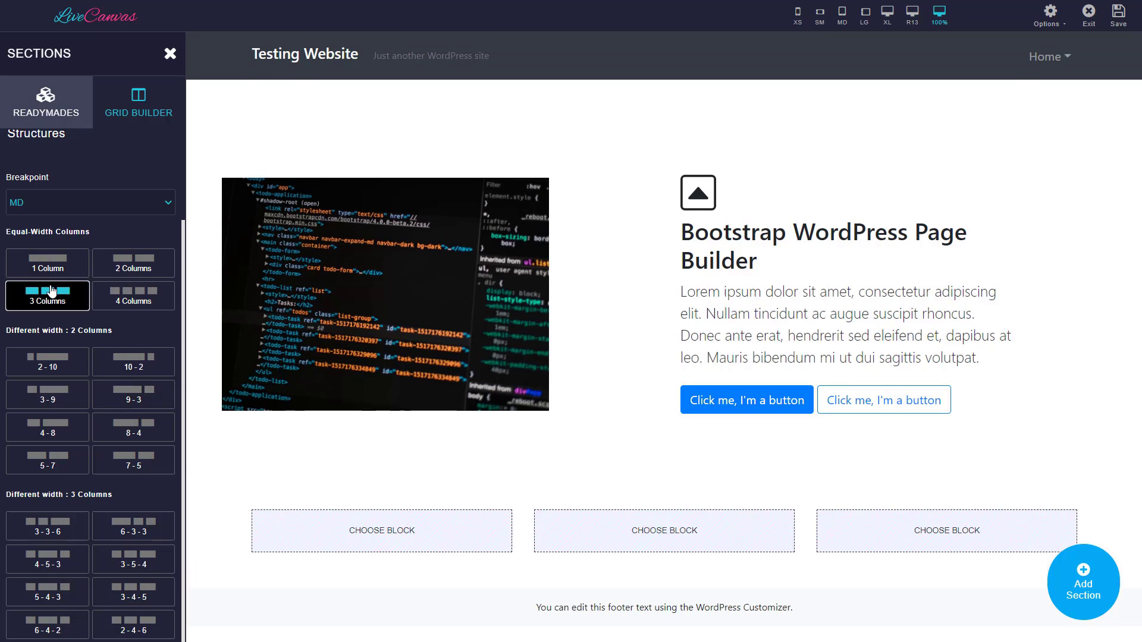
Put a 'Card icon on top-left' card in column one and a 'Card icon left with button' card in column two.
{"action": "left_click", "coordinate": [392, 534]}
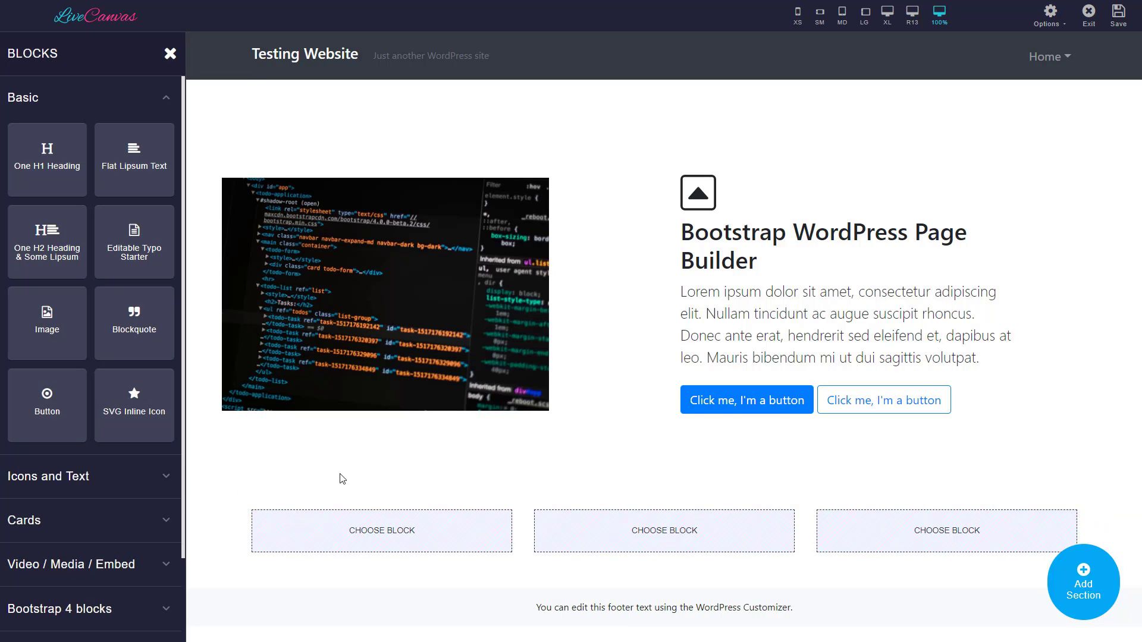
{"action": "left_click", "coordinate": [152, 100]}
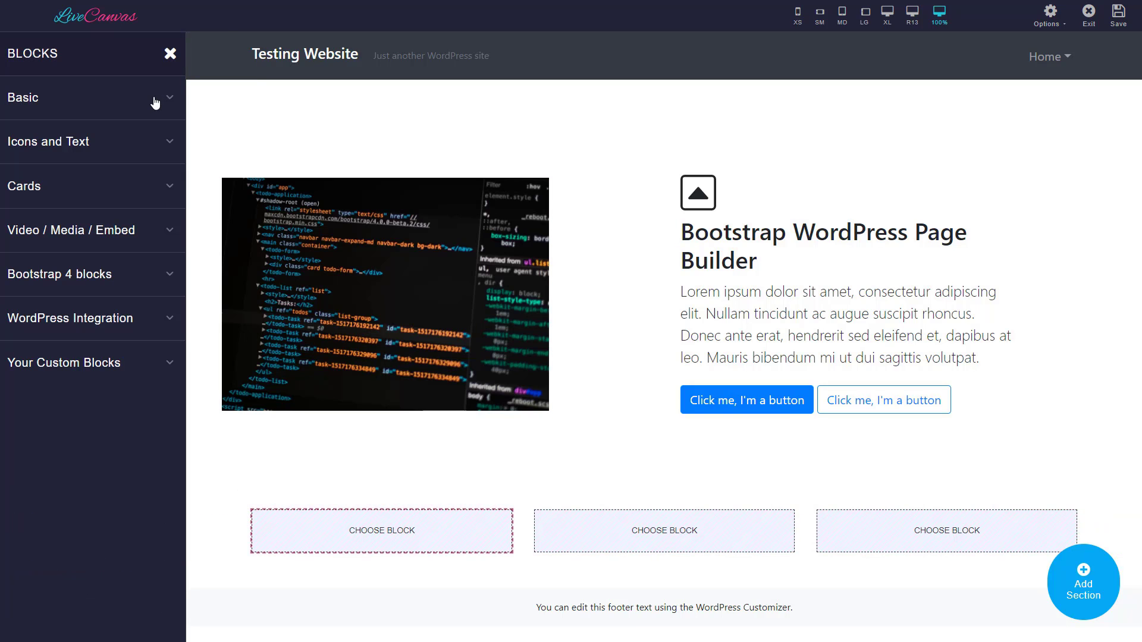
{"action": "left_click", "coordinate": [129, 116]}
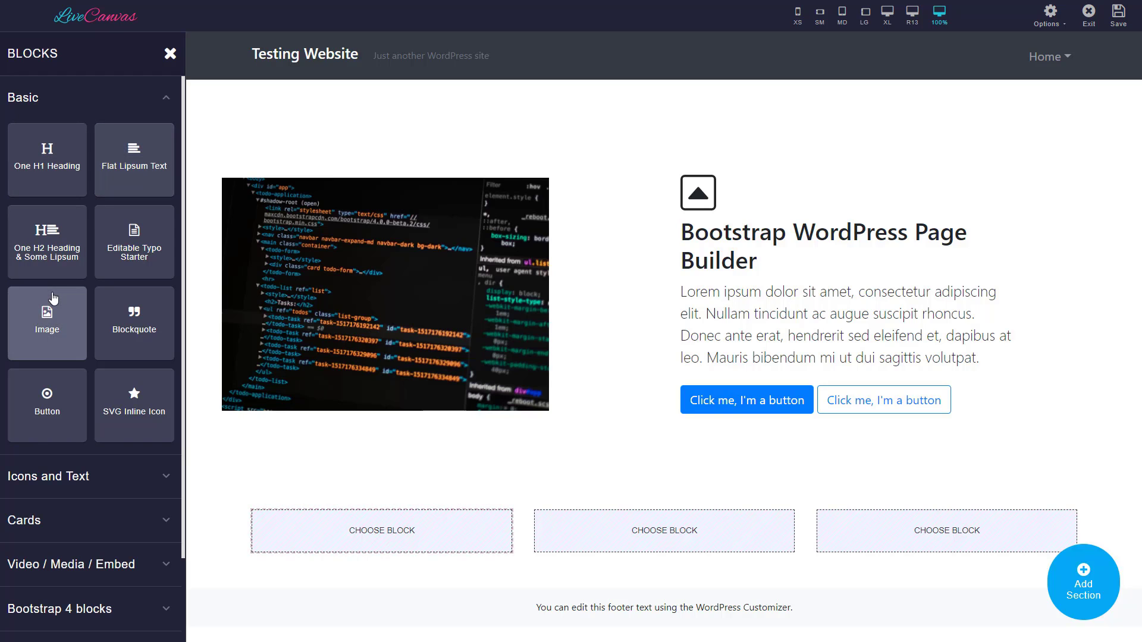
{"action": "left_click", "coordinate": [68, 494]}
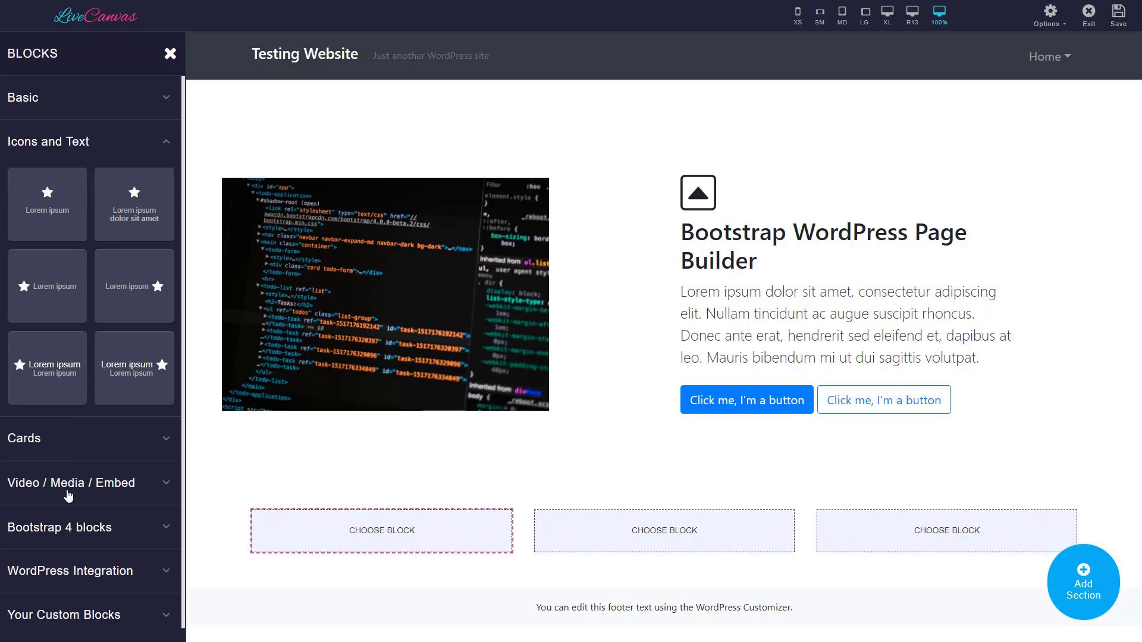
{"action": "left_click", "coordinate": [91, 456]}
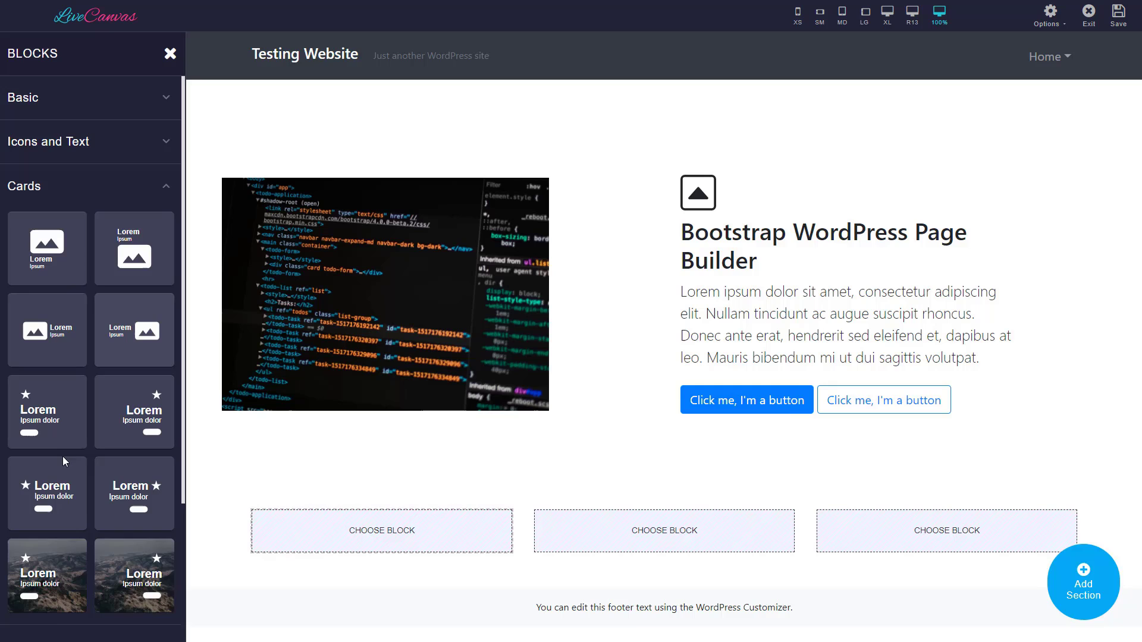
{"action": "scroll", "coordinate": [62, 455], "scroll_direction": "down", "scroll_amount": 3}
{"action": "left_click_drag", "start_coordinate": [134, 410], "coordinate": [382, 530]}
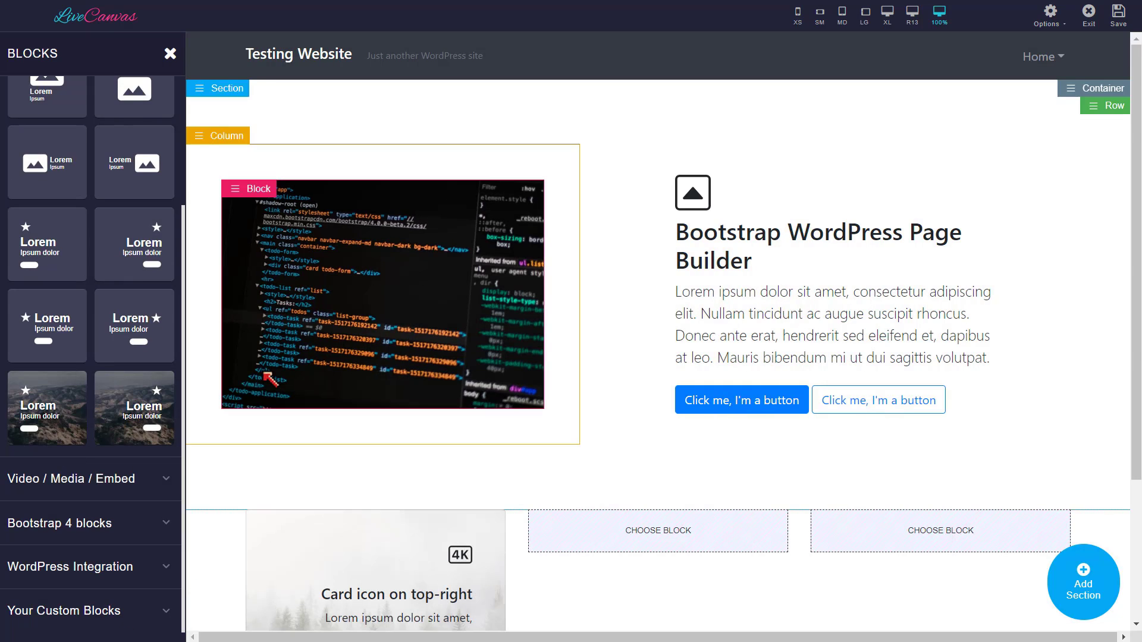
{"action": "scroll", "coordinate": [267, 377], "scroll_direction": "down", "scroll_amount": 3}
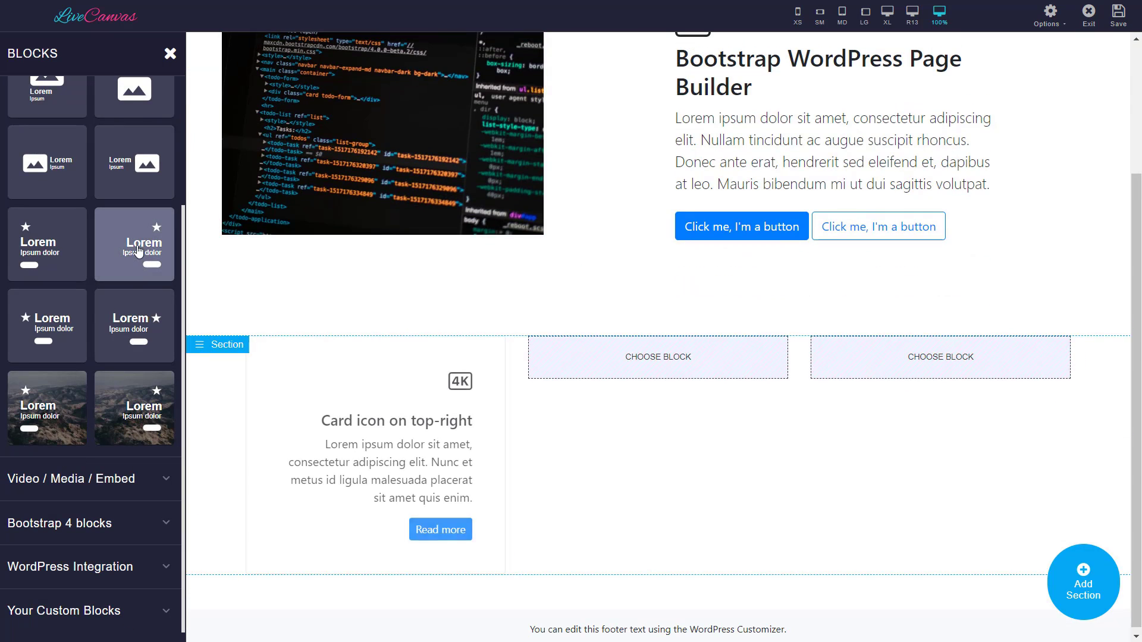
{"action": "left_click", "coordinate": [46, 240]}
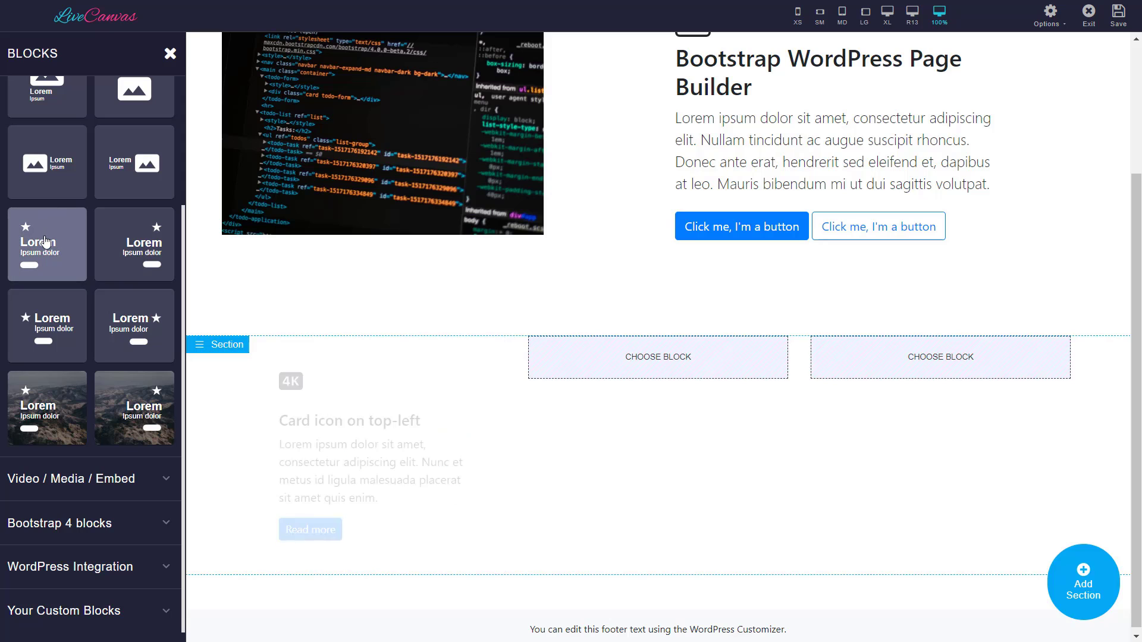
{"action": "left_click", "coordinate": [571, 360]}
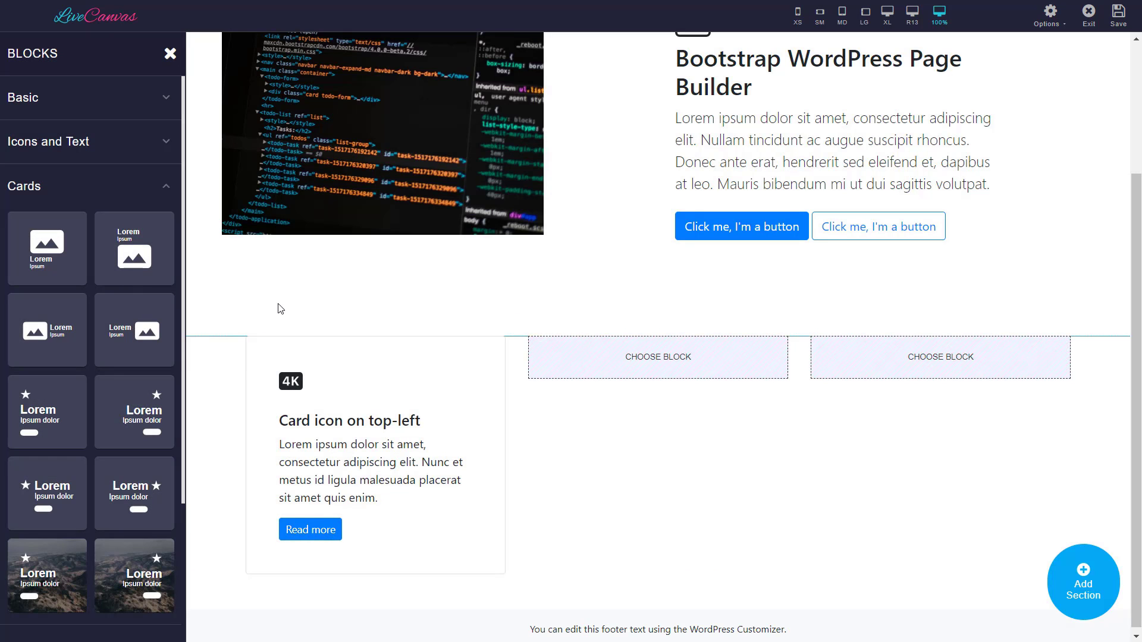
{"action": "left_click", "coordinate": [64, 484]}
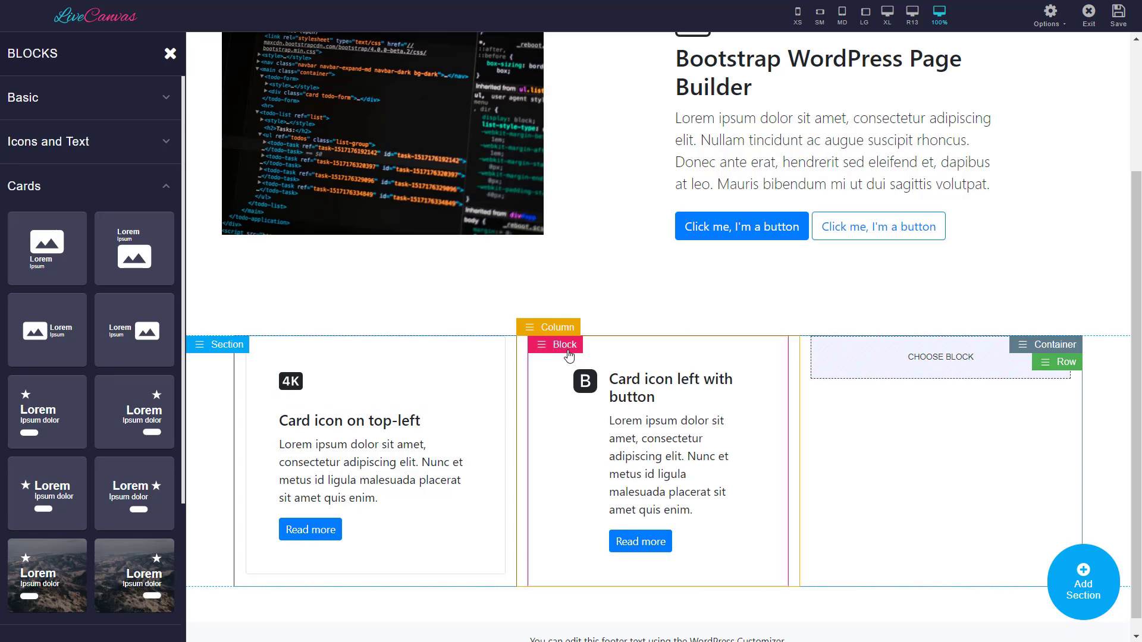
Duplicate the 'Card icon left with button' card and move the copy up to stack both.
{"action": "left_click", "coordinate": [569, 354]}
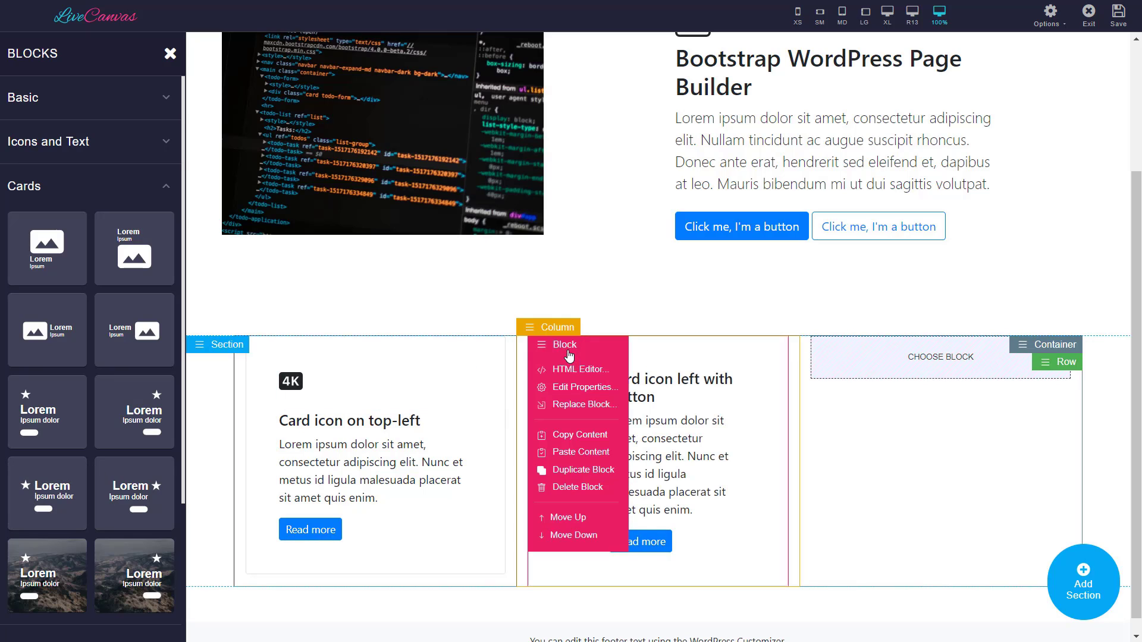
{"action": "left_click", "coordinate": [575, 471]}
{"action": "scroll", "coordinate": [629, 452], "scroll_direction": "down", "scroll_amount": 5}
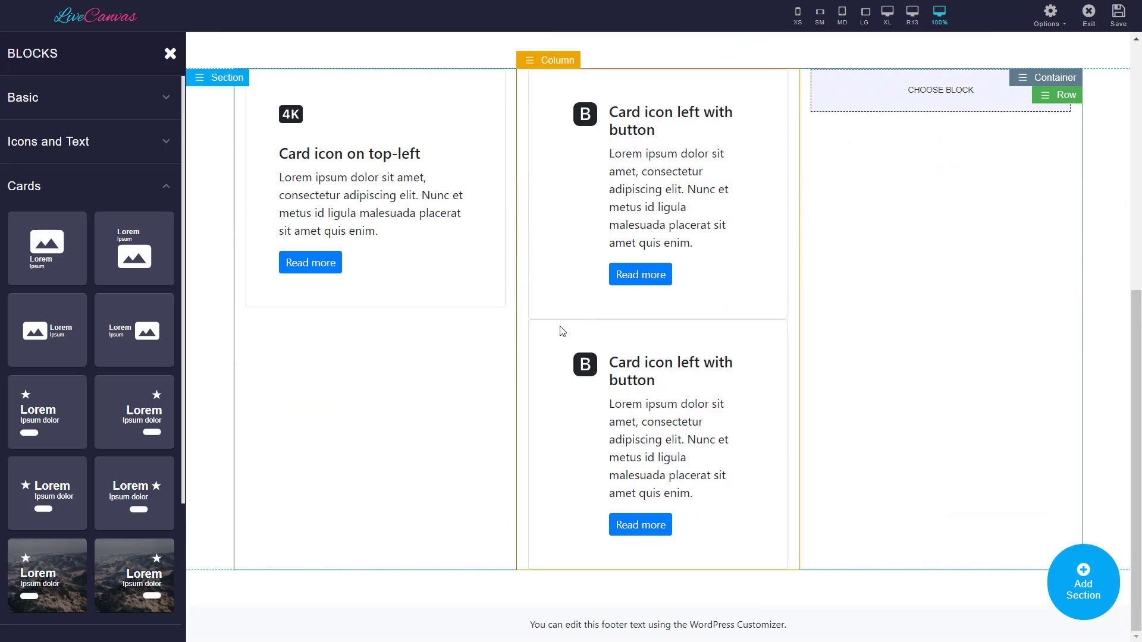
{"action": "left_click", "coordinate": [585, 364]}
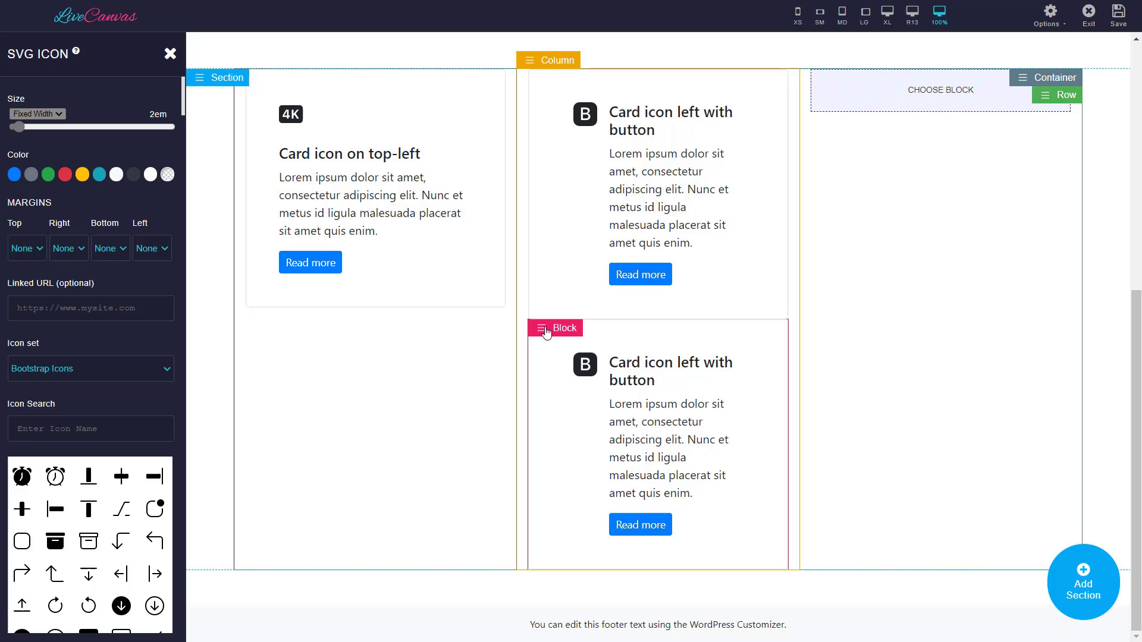
{"action": "left_click_drag", "start_coordinate": [546, 332], "coordinate": [785, 624]}
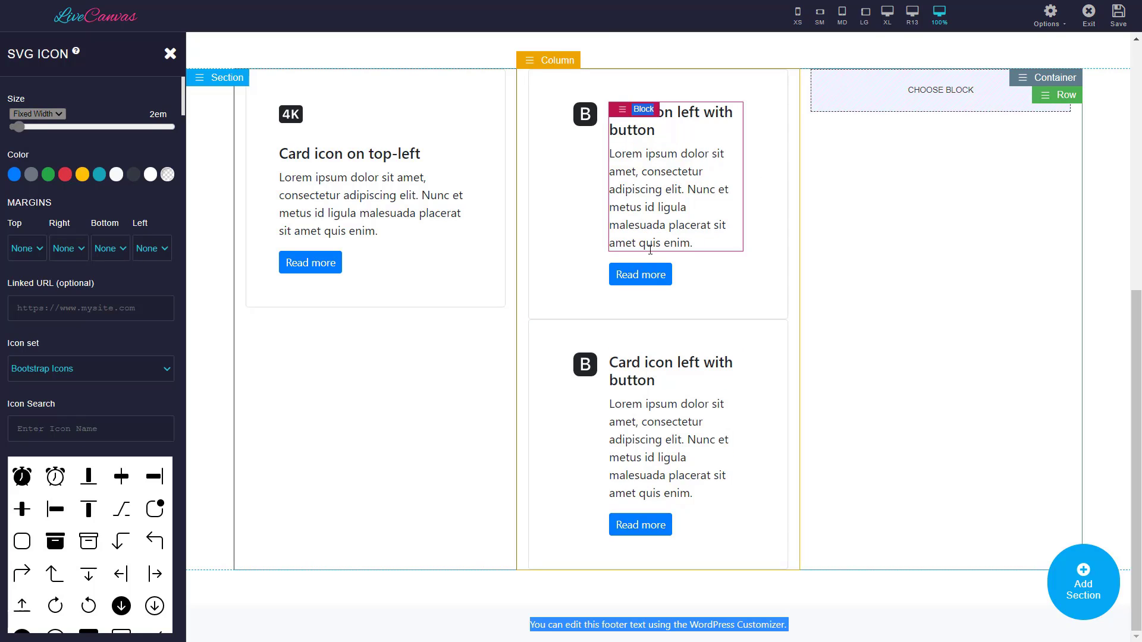
{"action": "left_click", "coordinate": [558, 327]}
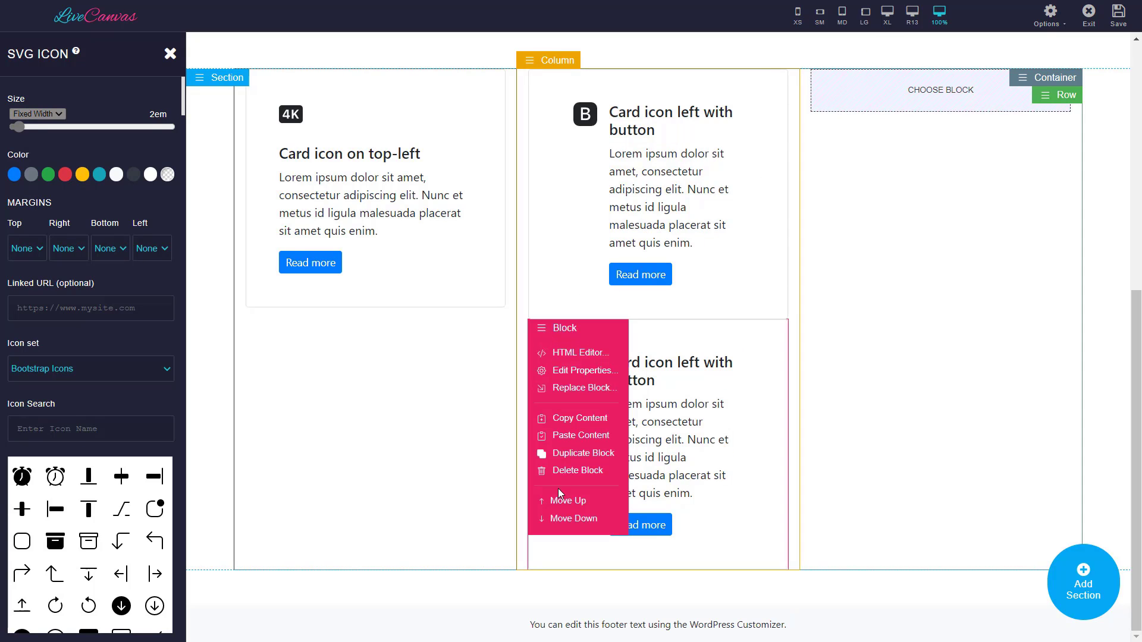
{"action": "left_click", "coordinate": [567, 502]}
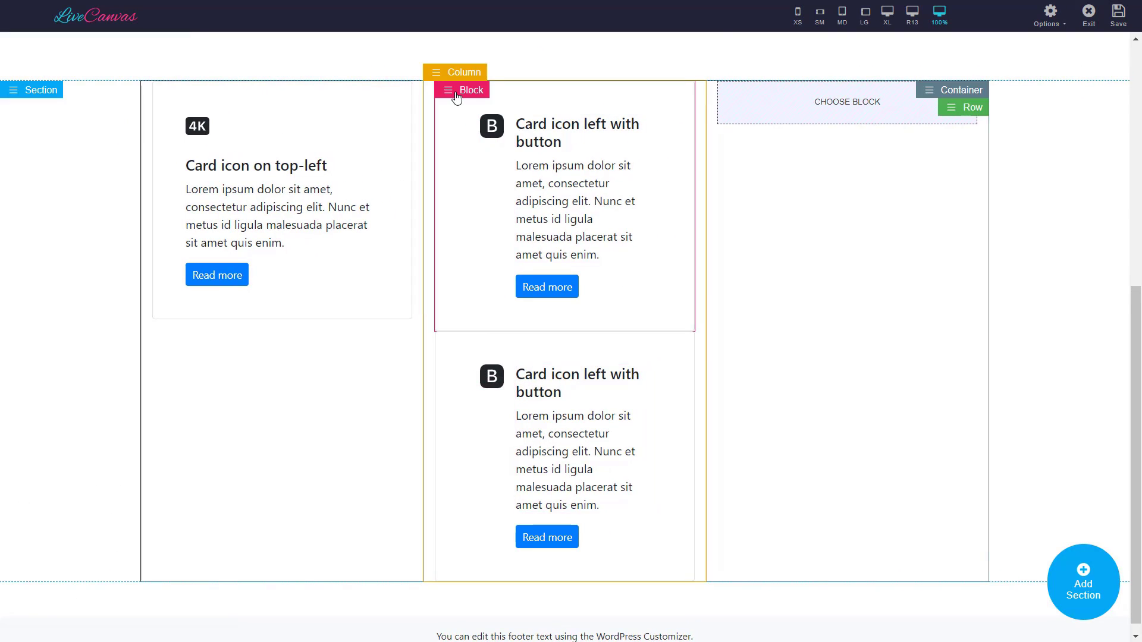
{"action": "left_click_drag", "start_coordinate": [453, 97], "coordinate": [632, 119]}
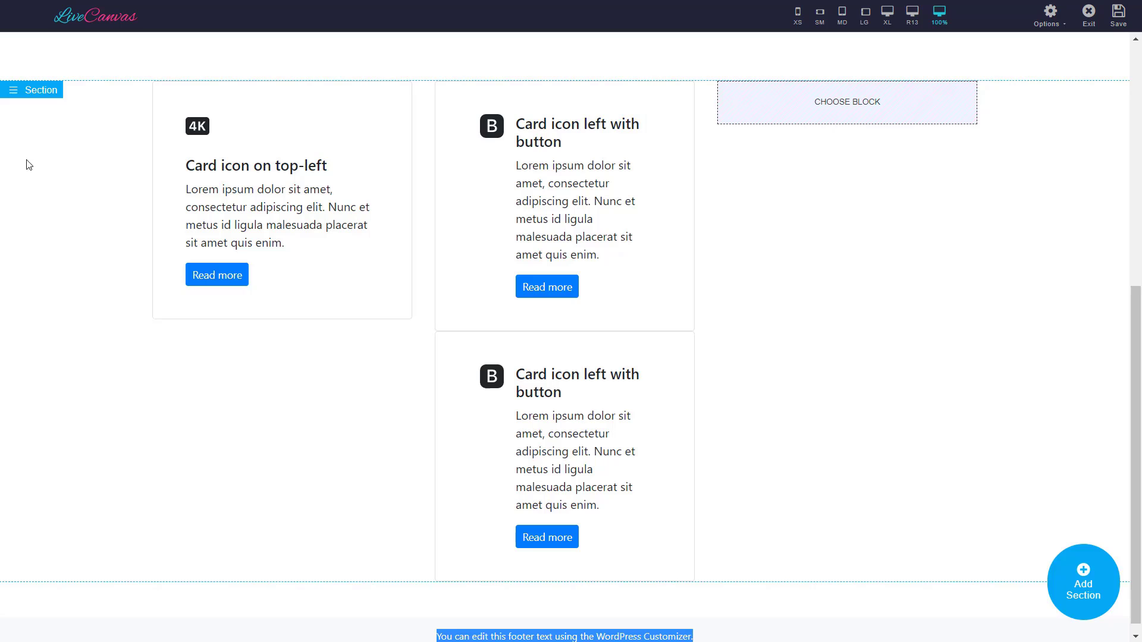
Add the Pricing Tables readymade 'Basic Pricing Table - 3 Tier' with Free, Pro and Enterprise plans.
{"action": "left_click", "coordinate": [1097, 605]}
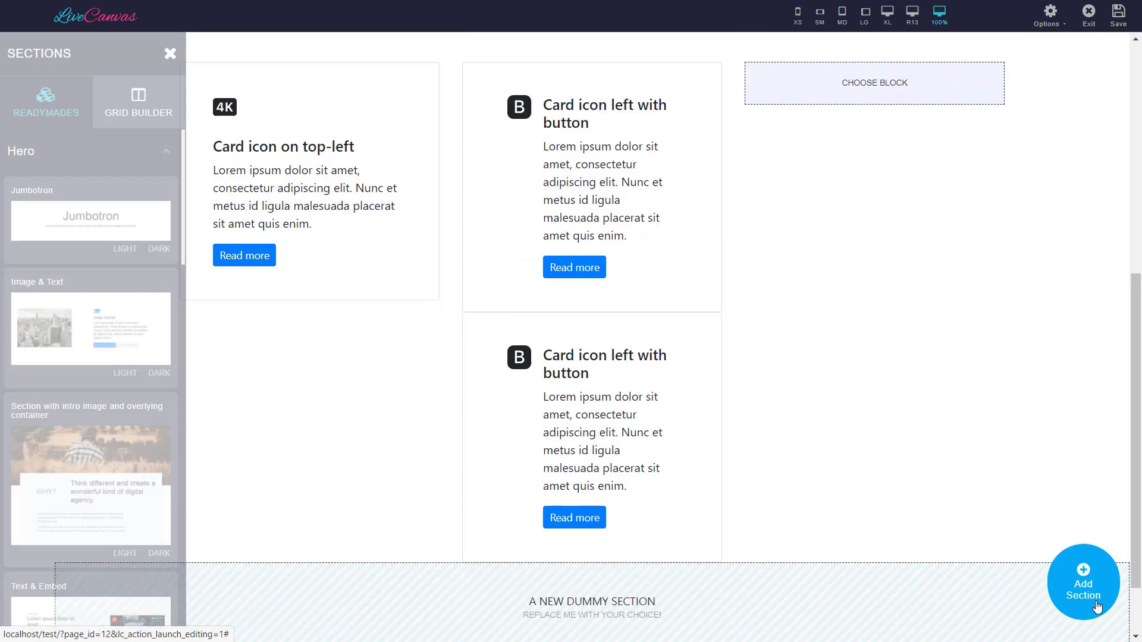
{"action": "scroll", "coordinate": [86, 232], "scroll_direction": "down", "scroll_amount": 15}
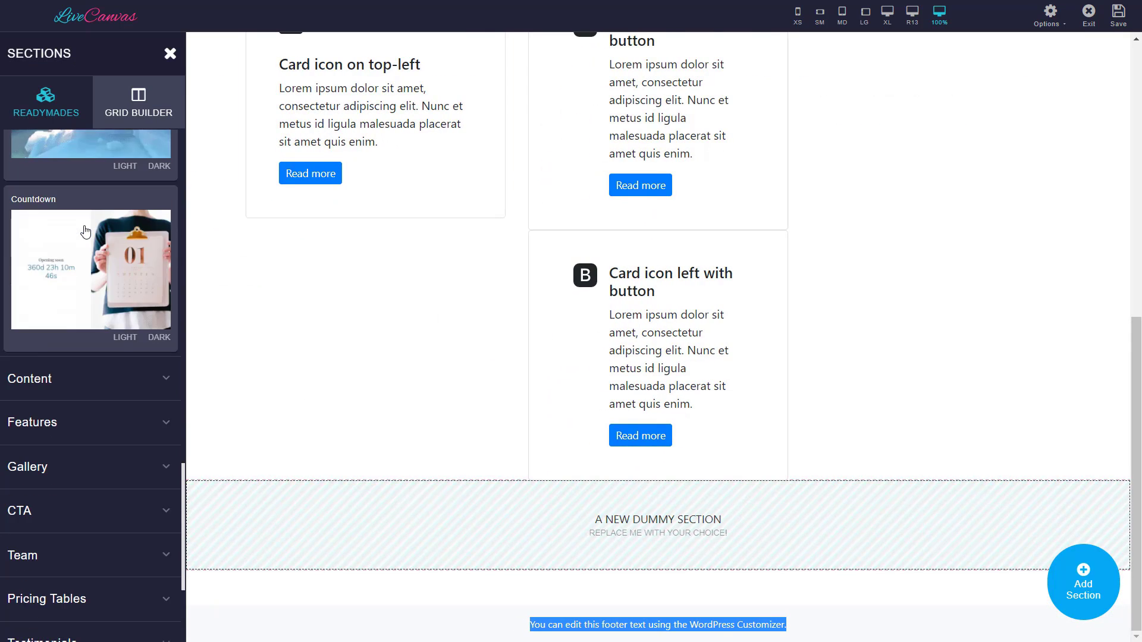
{"action": "scroll", "coordinate": [65, 230], "scroll_direction": "up", "scroll_amount": 10}
{"action": "scroll", "coordinate": [84, 230], "scroll_direction": "down", "scroll_amount": 10}
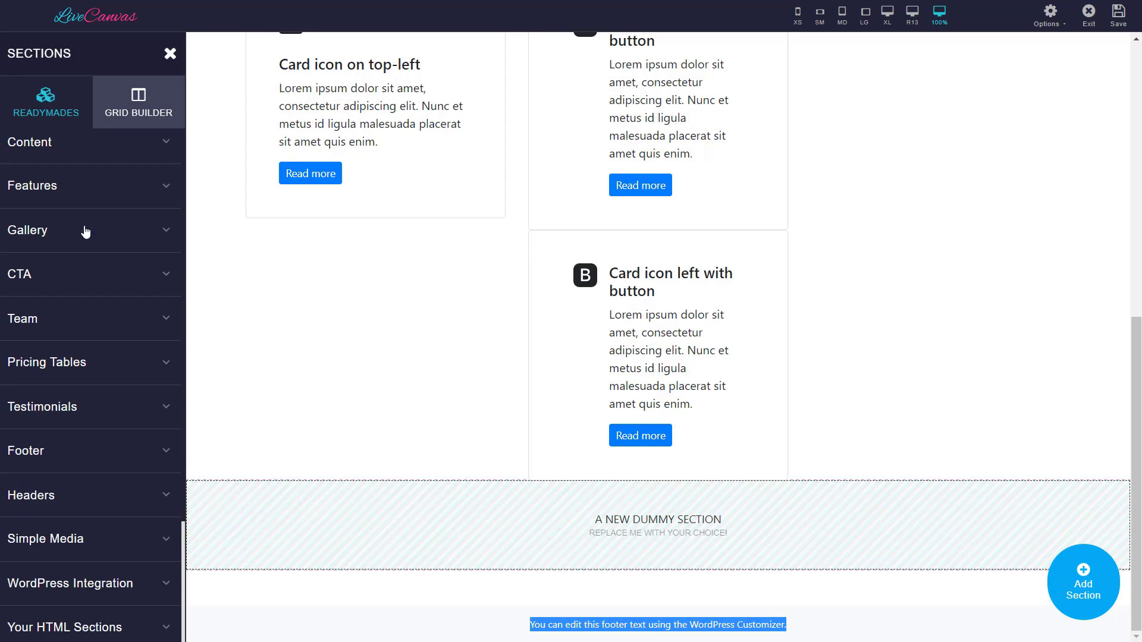
{"action": "left_click", "coordinate": [113, 410]}
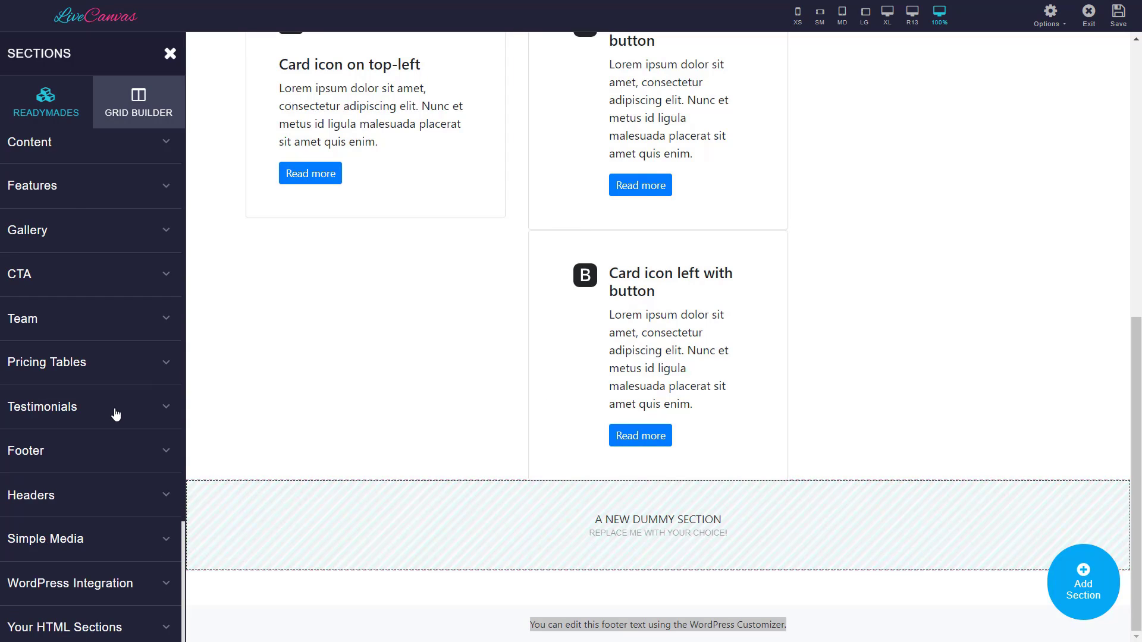
{"action": "left_click", "coordinate": [104, 361]}
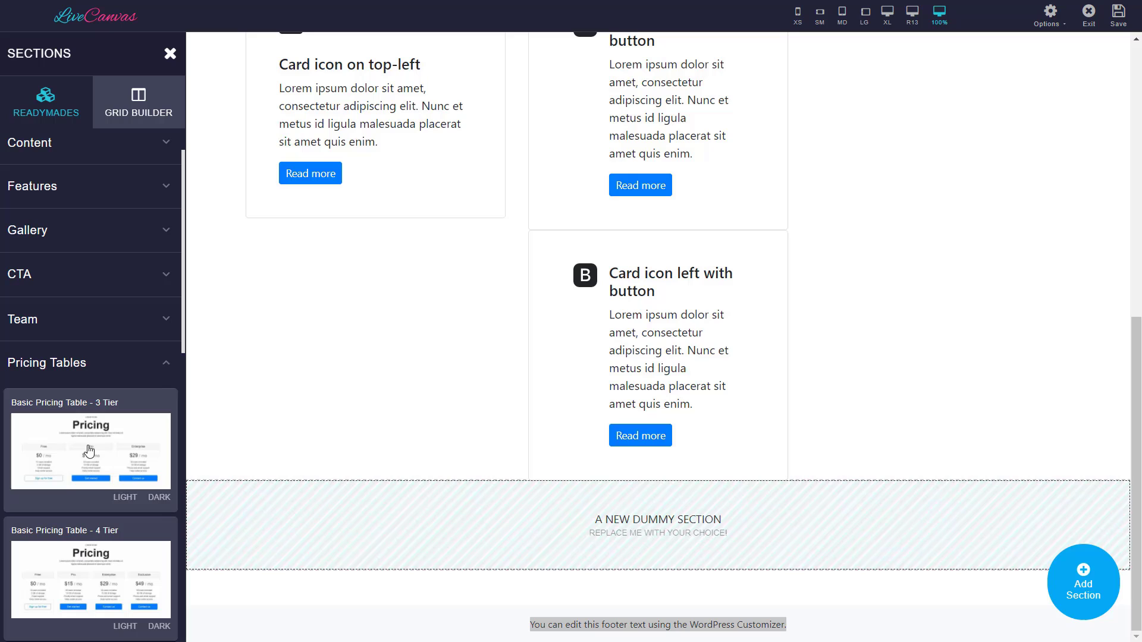
{"action": "left_click", "coordinate": [89, 467]}
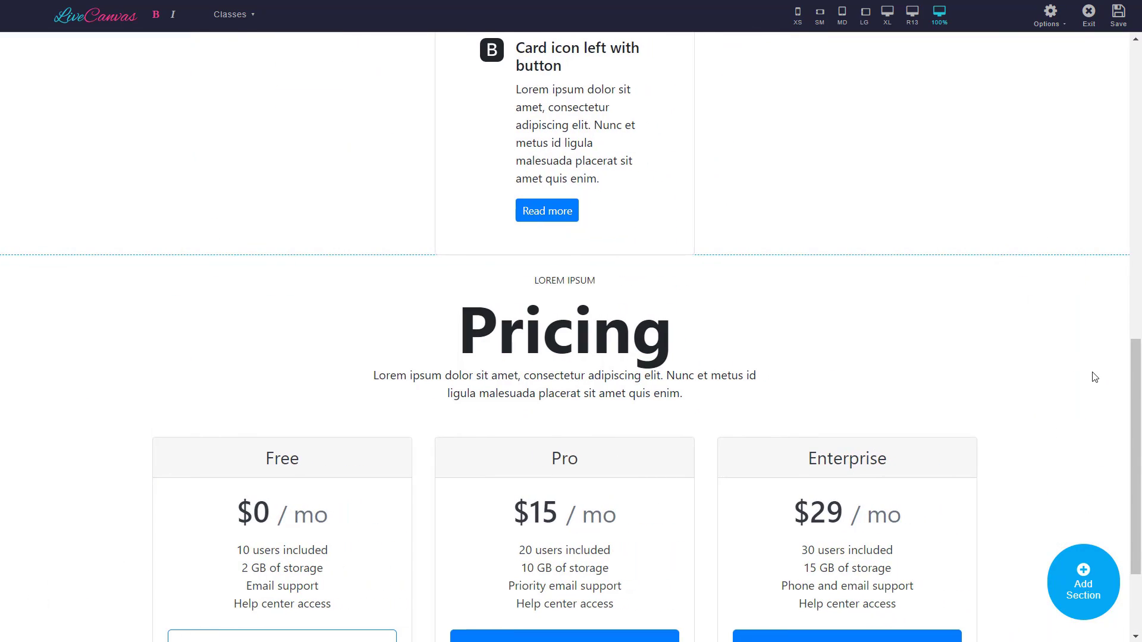
{"action": "scroll", "coordinate": [1095, 377], "scroll_direction": "down", "scroll_amount": 3}
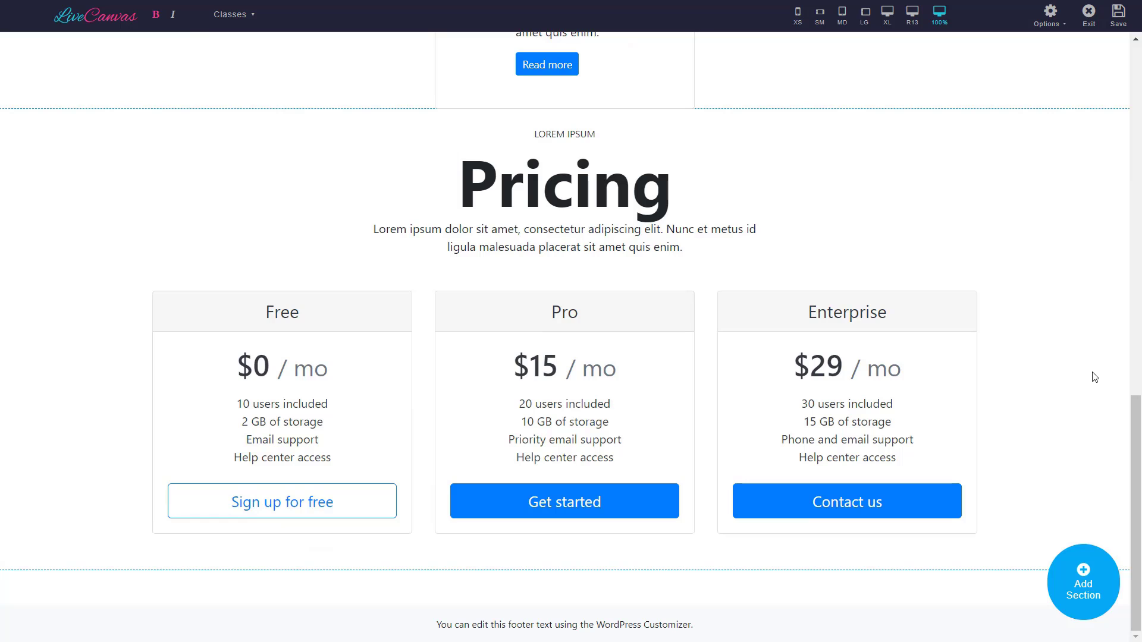
{"action": "scroll", "coordinate": [1096, 377], "scroll_direction": "up", "scroll_amount": 15}
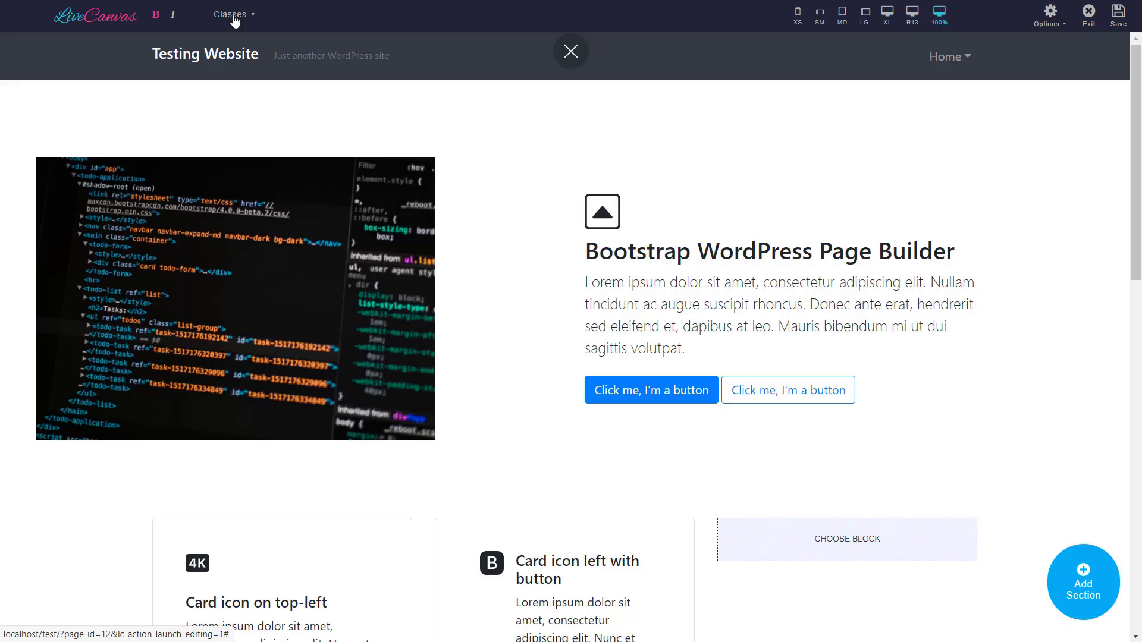
{"action": "scroll", "coordinate": [776, 387], "scroll_direction": "down", "scroll_amount": 4}
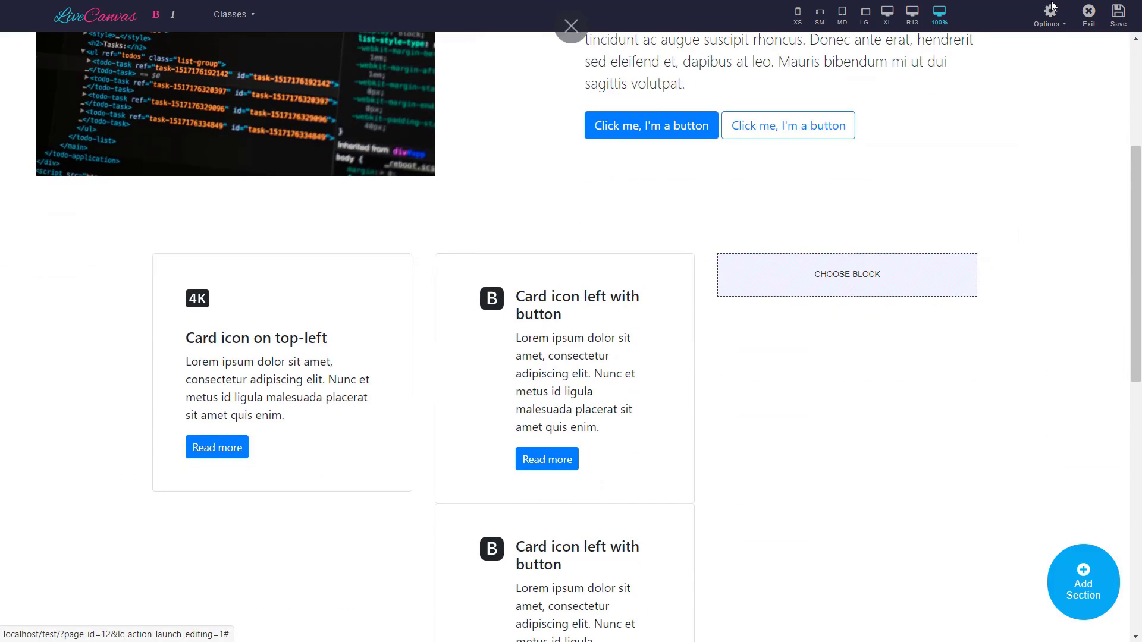
Open the page's main HTML via Options > Edit Main HTML and delete all of it.
{"action": "left_click", "coordinate": [1051, 25]}
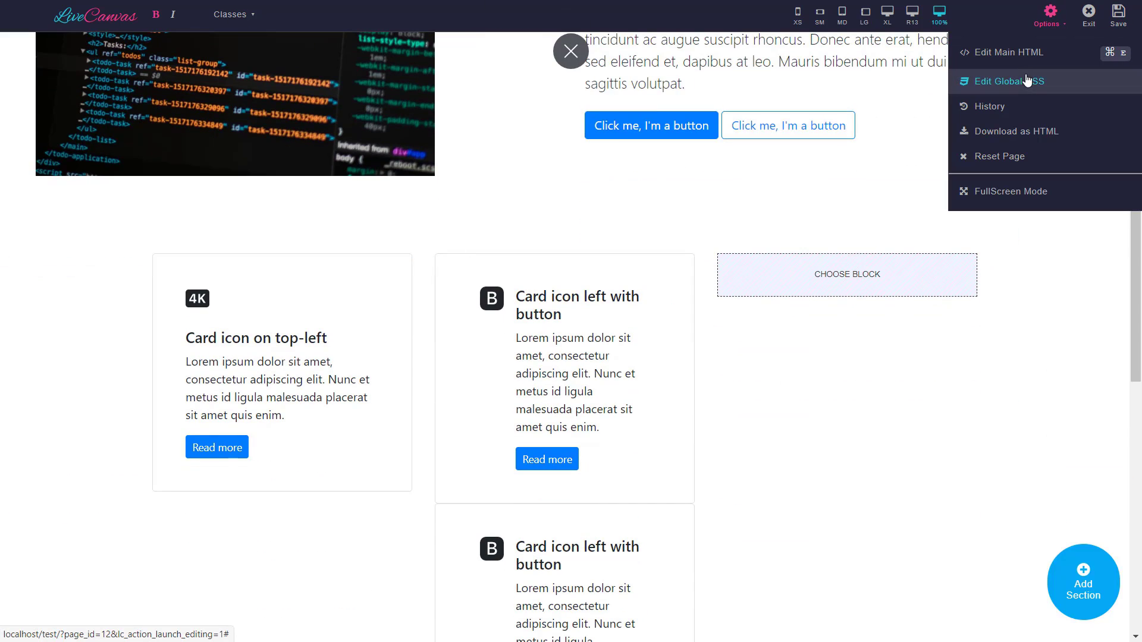
{"action": "left_click", "coordinate": [1022, 54]}
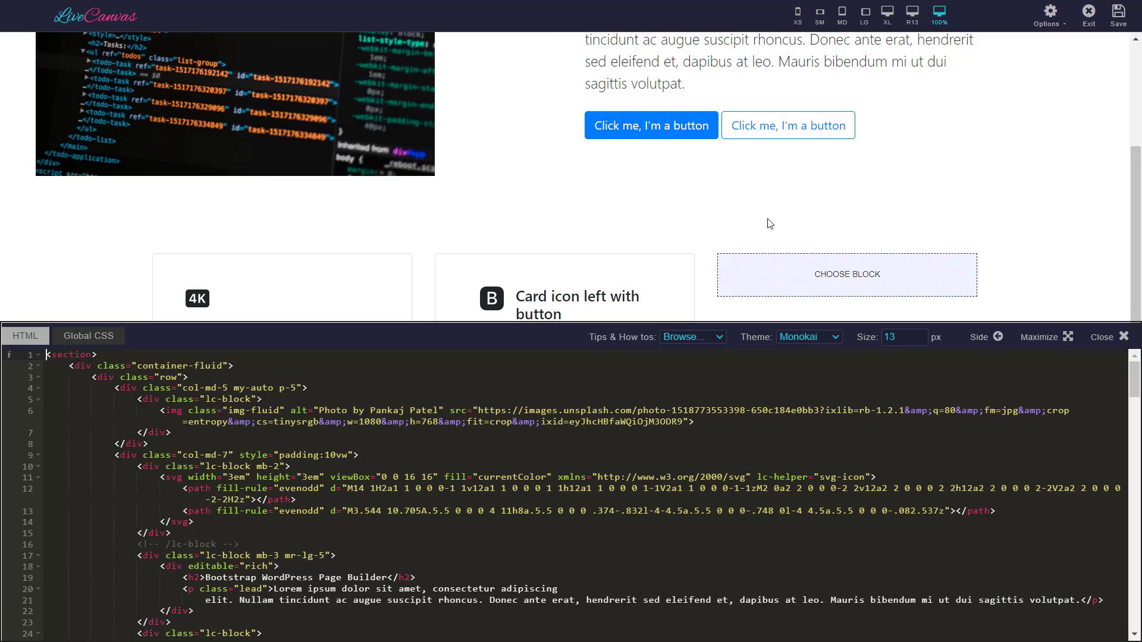
{"action": "scroll", "coordinate": [633, 510], "scroll_direction": "down", "scroll_amount": 20}
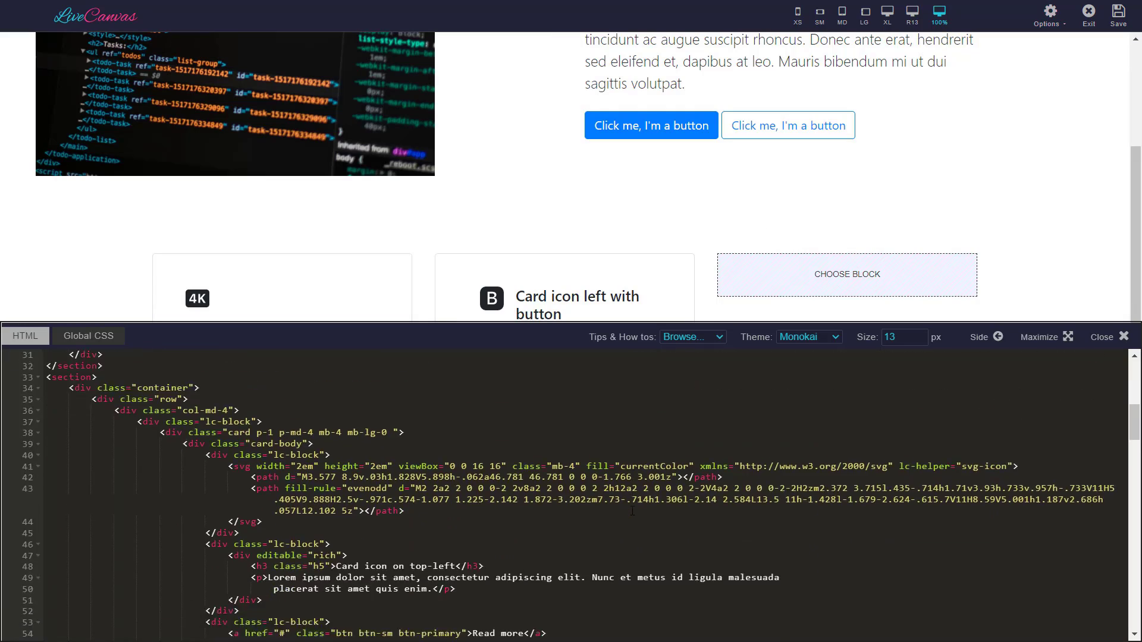
{"action": "scroll", "coordinate": [632, 510], "scroll_direction": "up", "scroll_amount": 18}
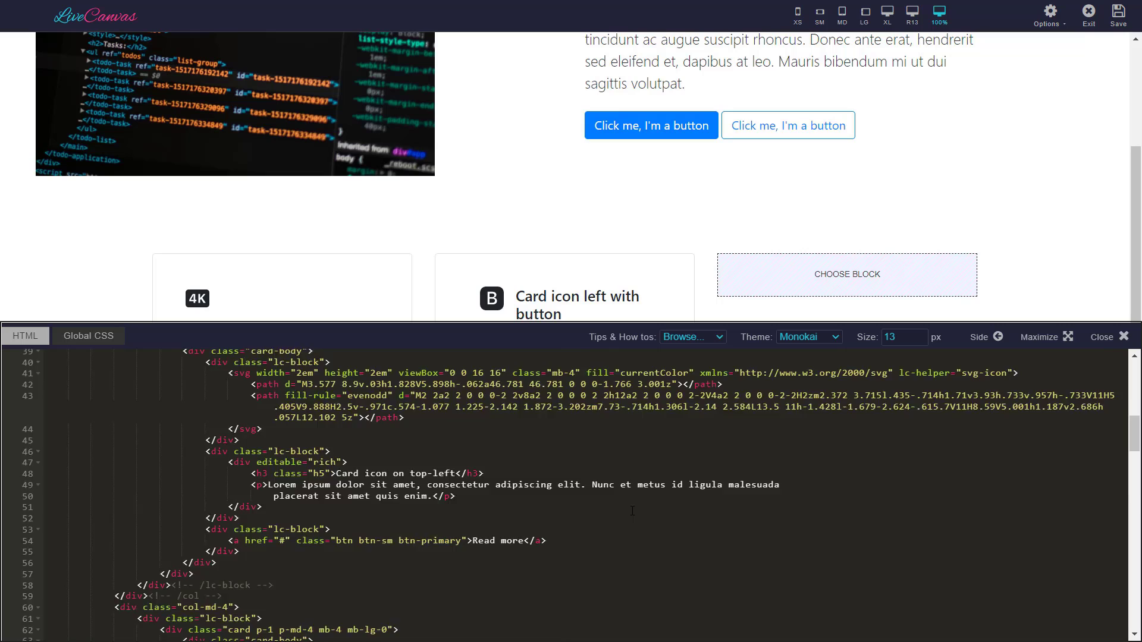
{"action": "key", "text": "ctrl+a"}
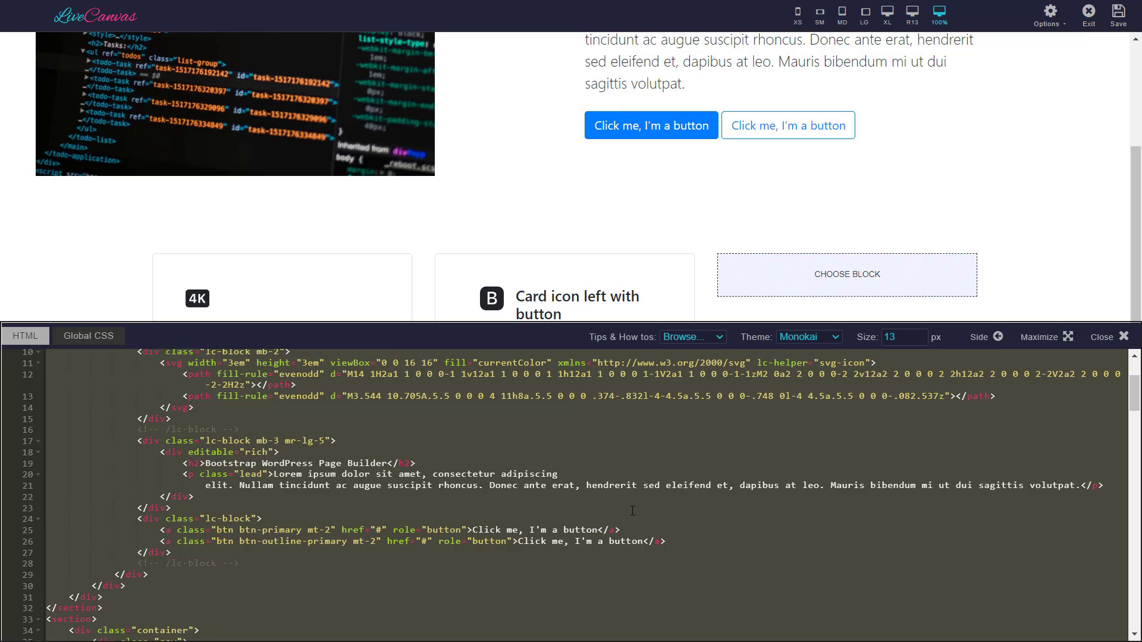
{"action": "key", "text": "Delete"}
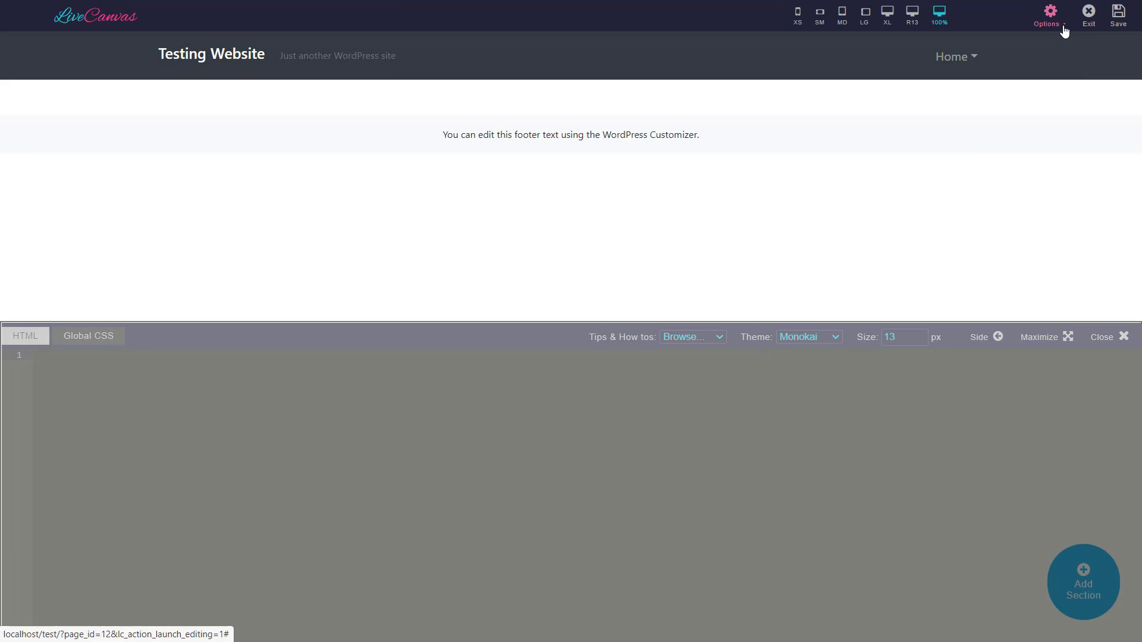
Paste the Bootstrap index.html markup copied from VS Code into the main HTML.
{"action": "left_click", "coordinate": [1063, 27]}
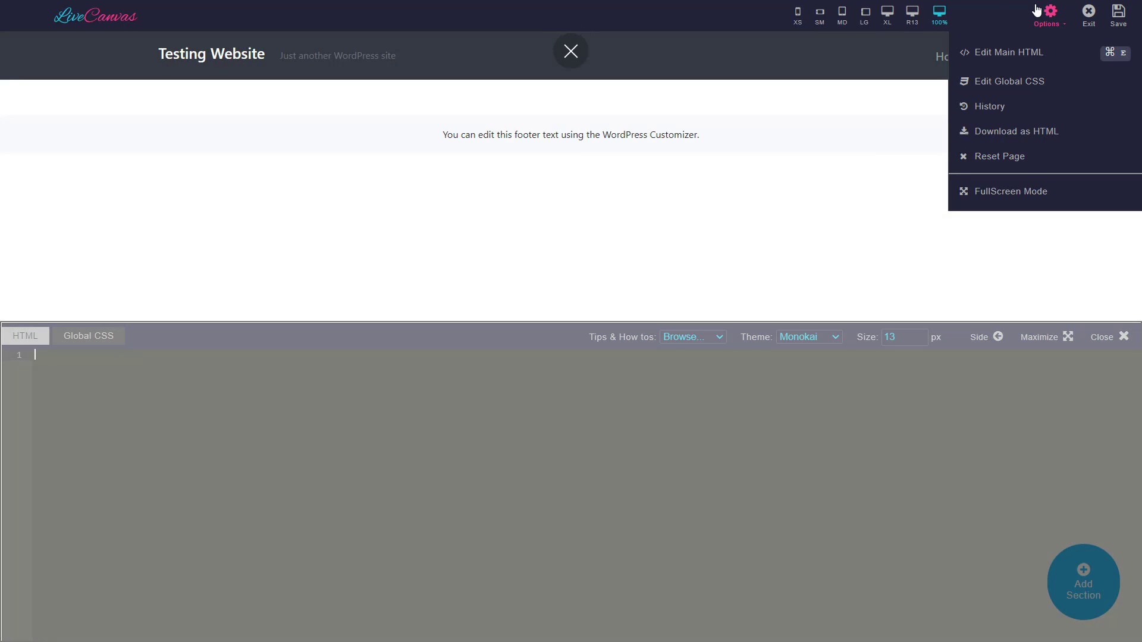
{"action": "left_click", "coordinate": [1035, 10]}
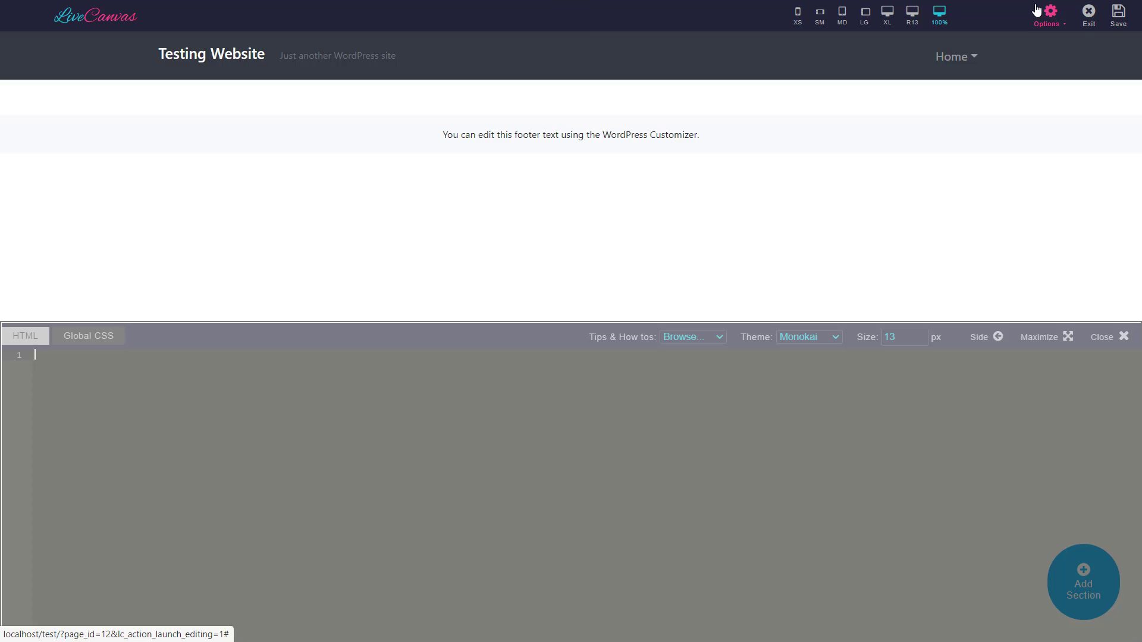
{"action": "key", "text": "alt+Tab"}
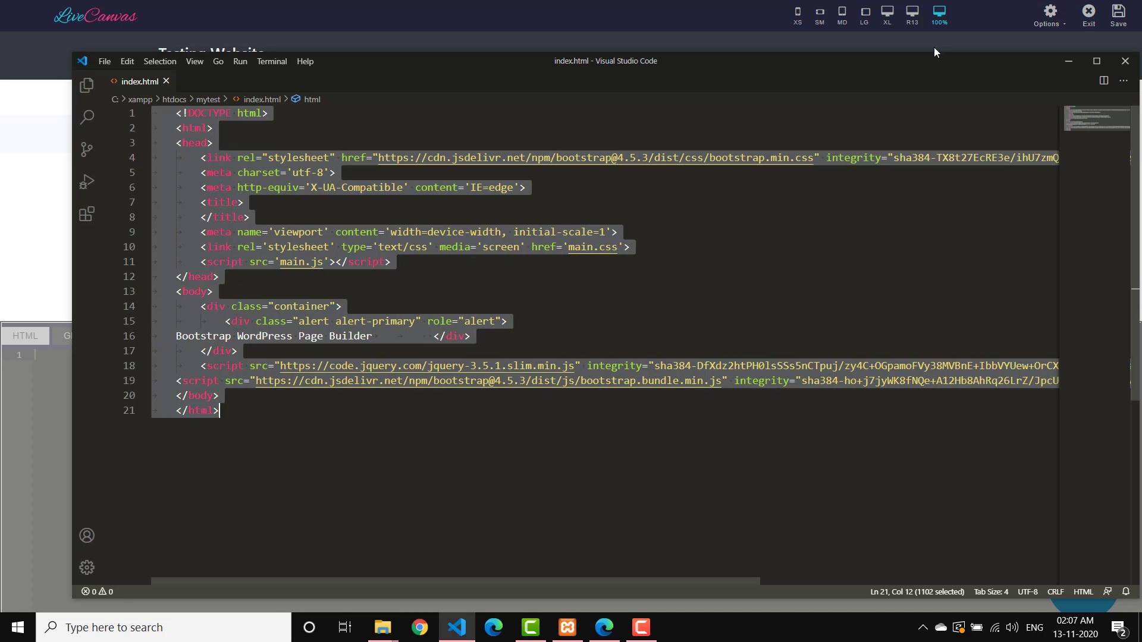
{"action": "key", "text": "alt+Tab"}
{"action": "key", "text": "ctrl+v"}
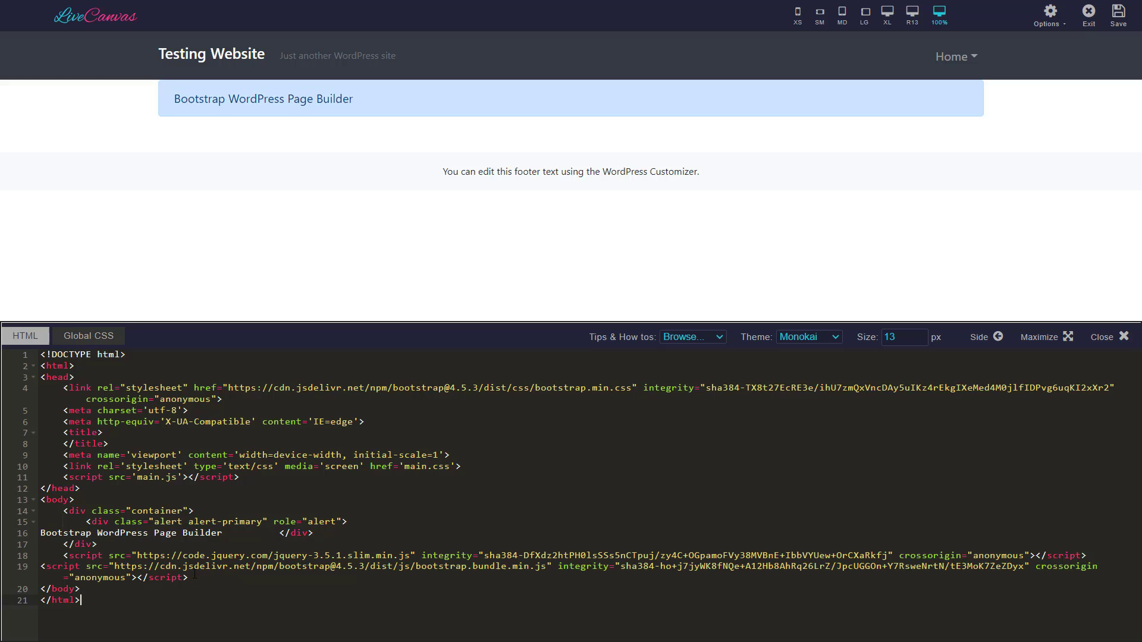
Delete the closing script tags and the bootstrap.min.css stylesheet link line from the pasted HTML.
{"action": "left_click_drag", "start_coordinate": [194, 576], "coordinate": [59, 557]}
{"action": "key", "text": "BackSpace"}
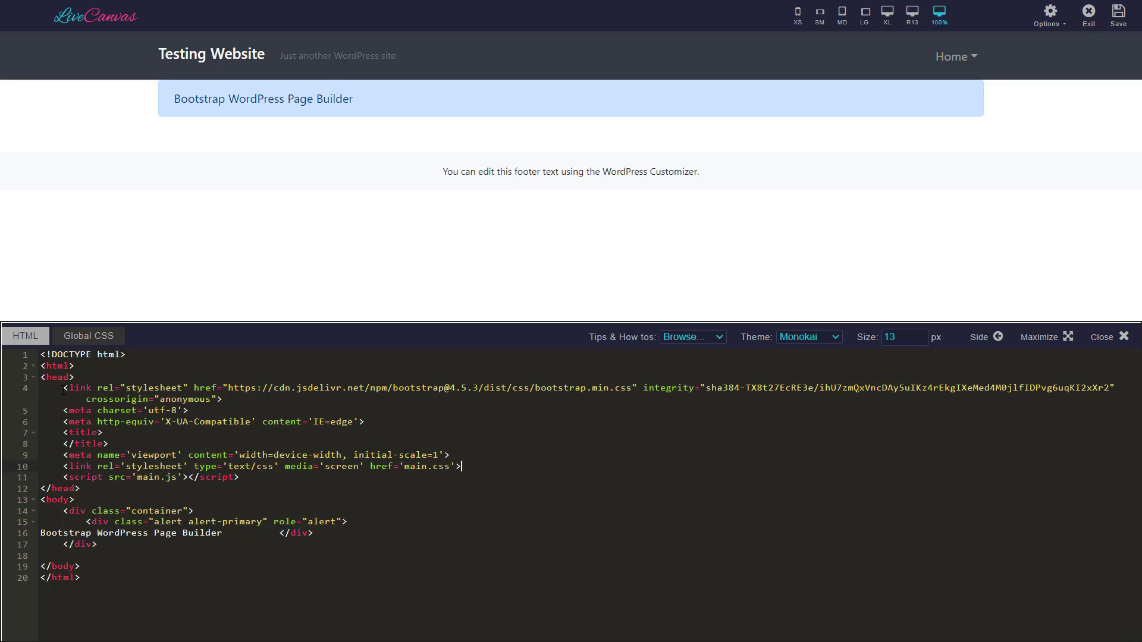
{"action": "left_click_drag", "start_coordinate": [64, 388], "coordinate": [1111, 397]}
{"action": "key", "text": "BackSpace"}
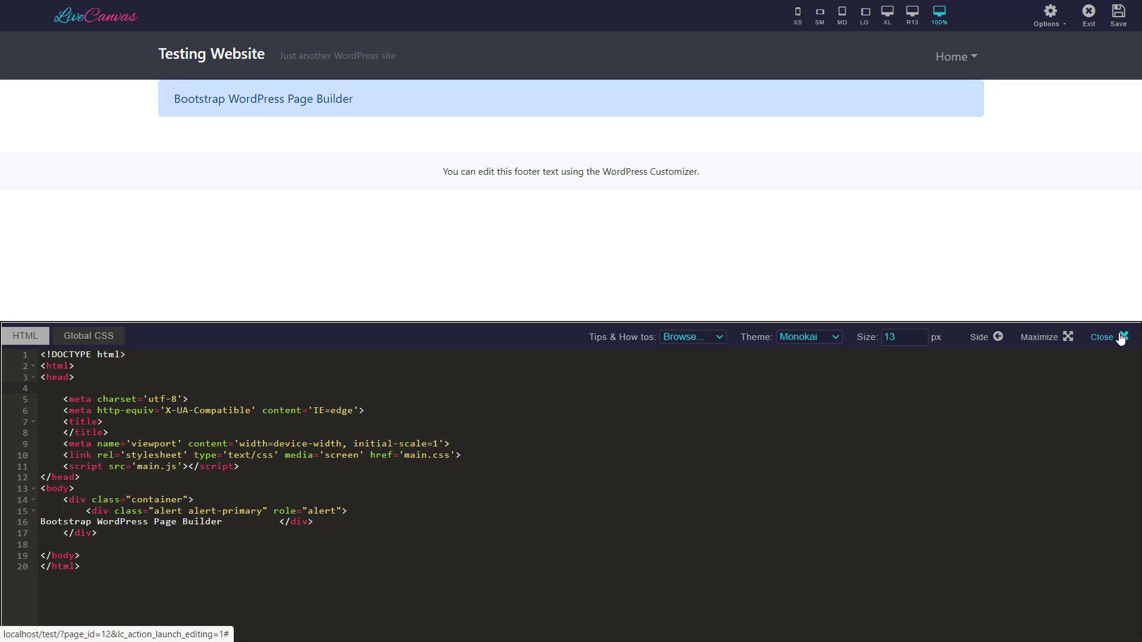
Add two 'A new dummy section' placeholders below the blue alert.
{"action": "left_click", "coordinate": [1048, 16]}
{"action": "left_click", "coordinate": [1047, 16]}
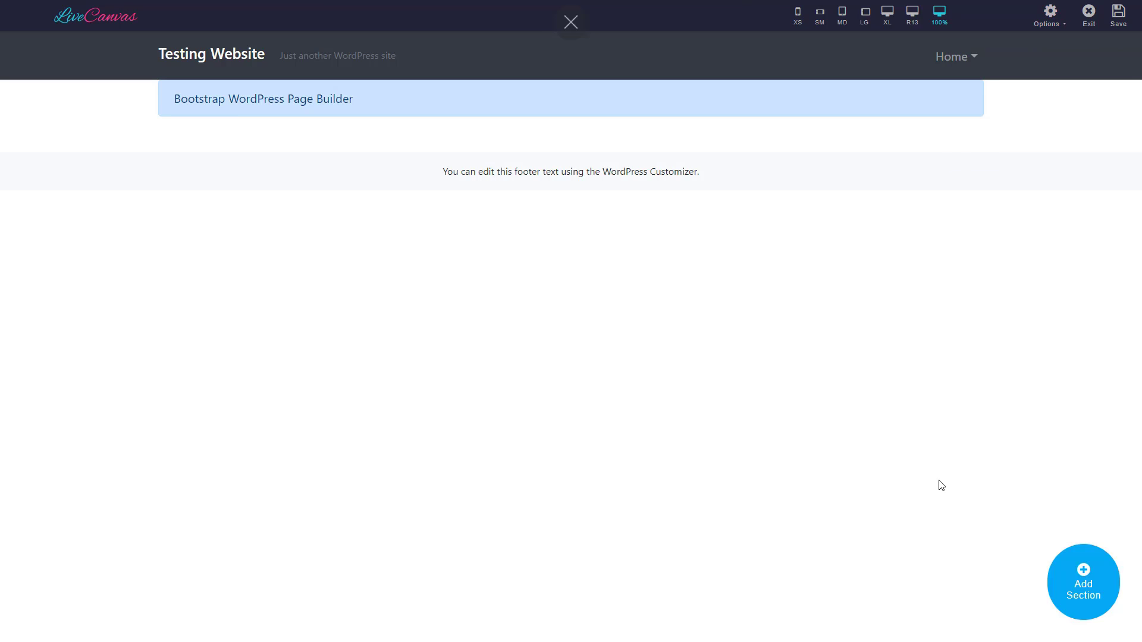
{"action": "left_click", "coordinate": [1081, 586]}
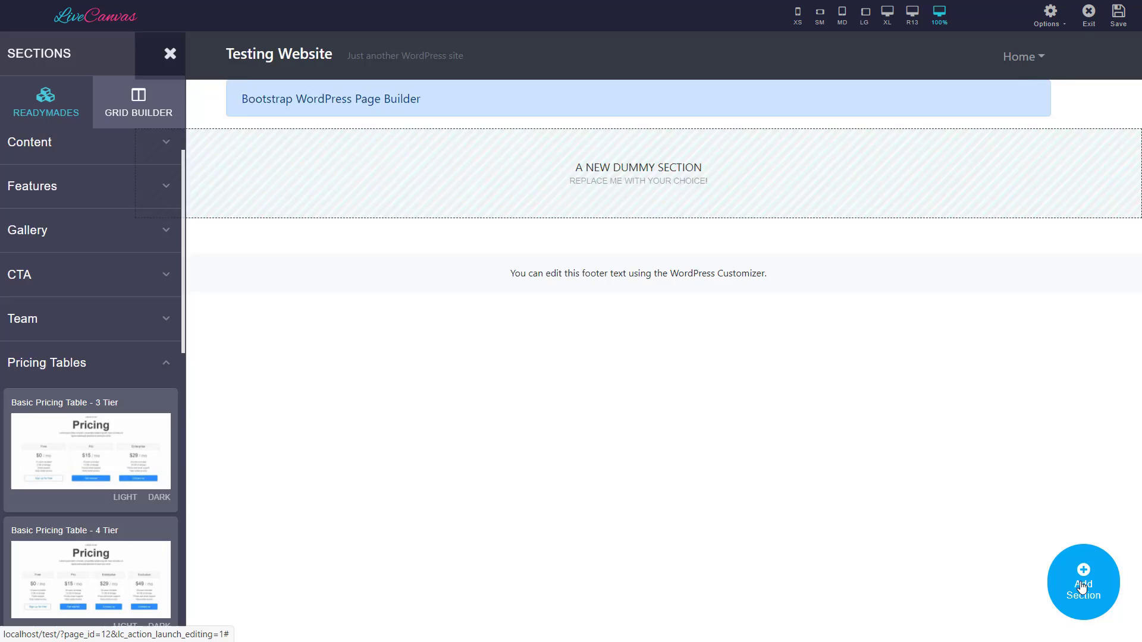
{"action": "left_click", "coordinate": [1082, 586]}
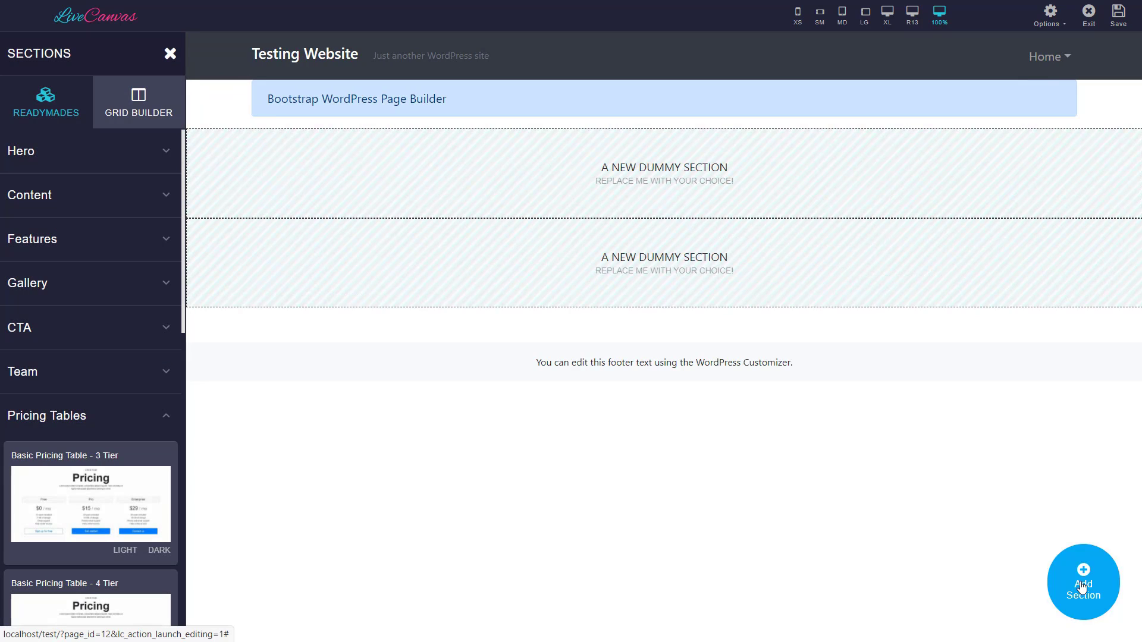
Collapse the Pricing Tables readymades in the Sections sidebar to reach the Team category.
{"action": "left_click", "coordinate": [101, 416]}
{"action": "scroll", "coordinate": [101, 415], "scroll_direction": "down", "scroll_amount": 1}
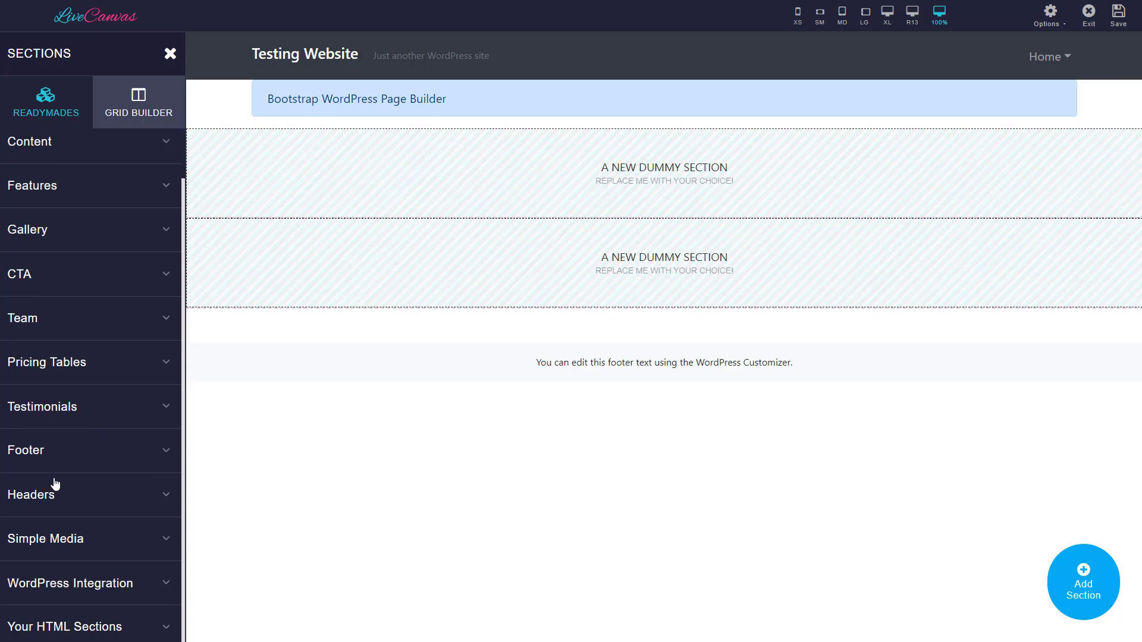
{"action": "scroll", "coordinate": [82, 429], "scroll_direction": "up", "scroll_amount": 1}
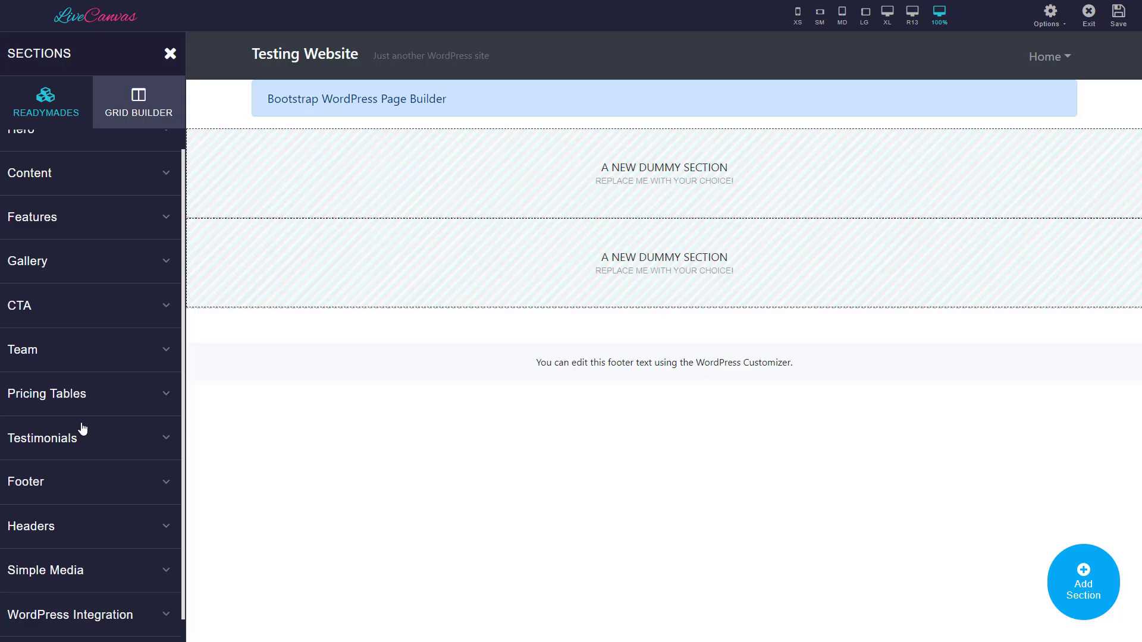
Pick Team Simple, then insert the CTA readymade 'Break section with two CTA blocks' ('When the Rubber Hits the Road!').
{"action": "left_click", "coordinate": [82, 351]}
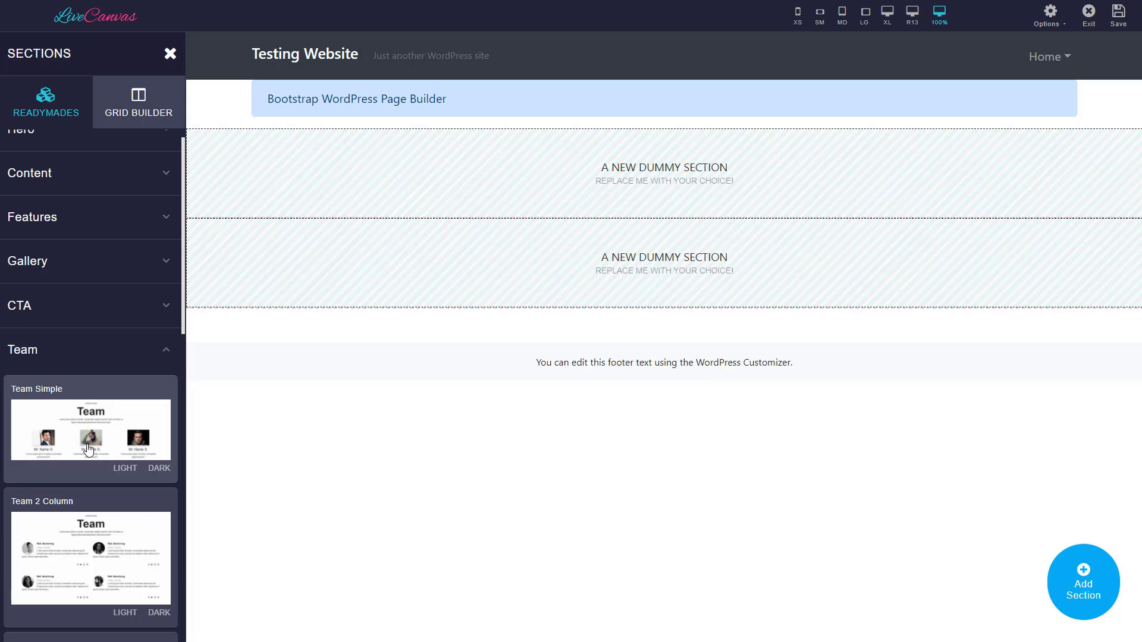
{"action": "left_click", "coordinate": [88, 448]}
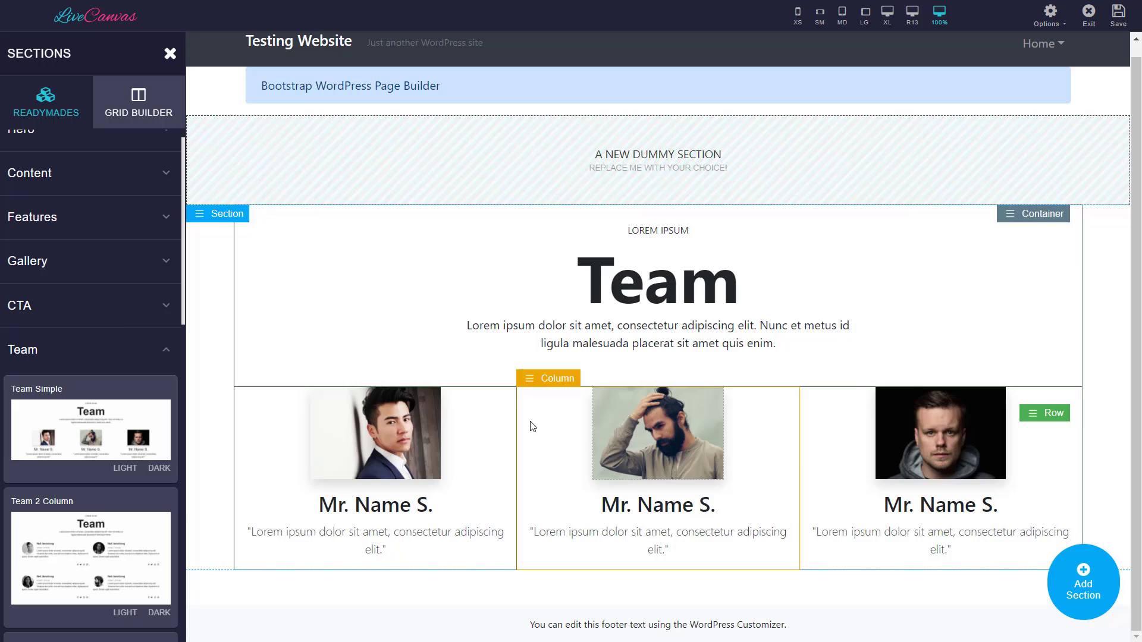
{"action": "left_click", "coordinate": [122, 323]}
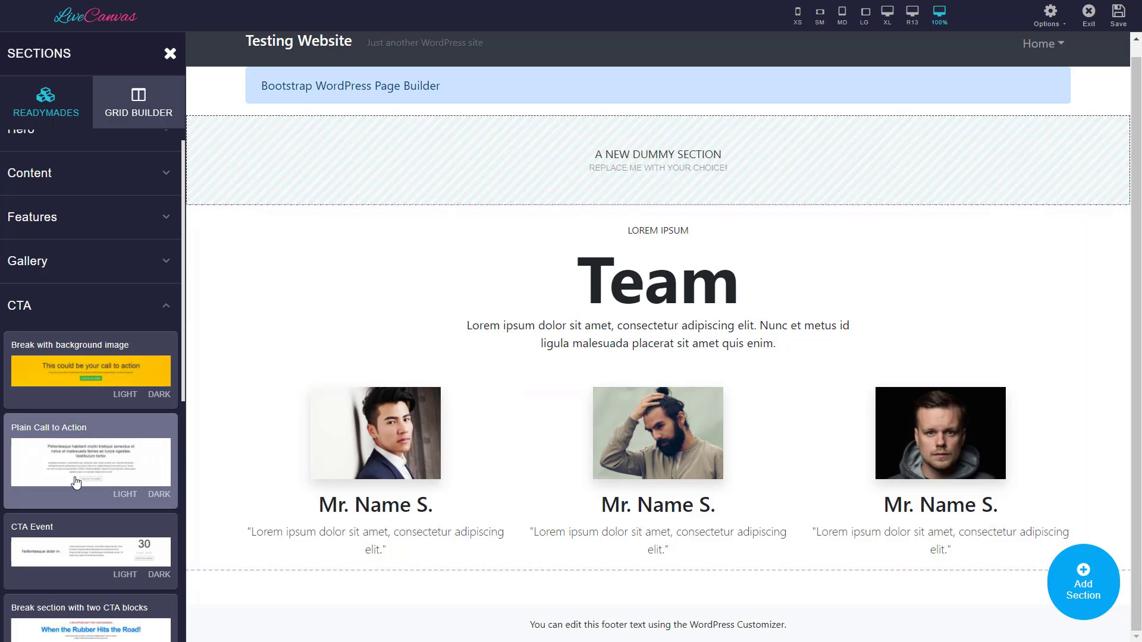
{"action": "scroll", "coordinate": [92, 448], "scroll_direction": "down", "scroll_amount": 3}
{"action": "left_click", "coordinate": [134, 473]}
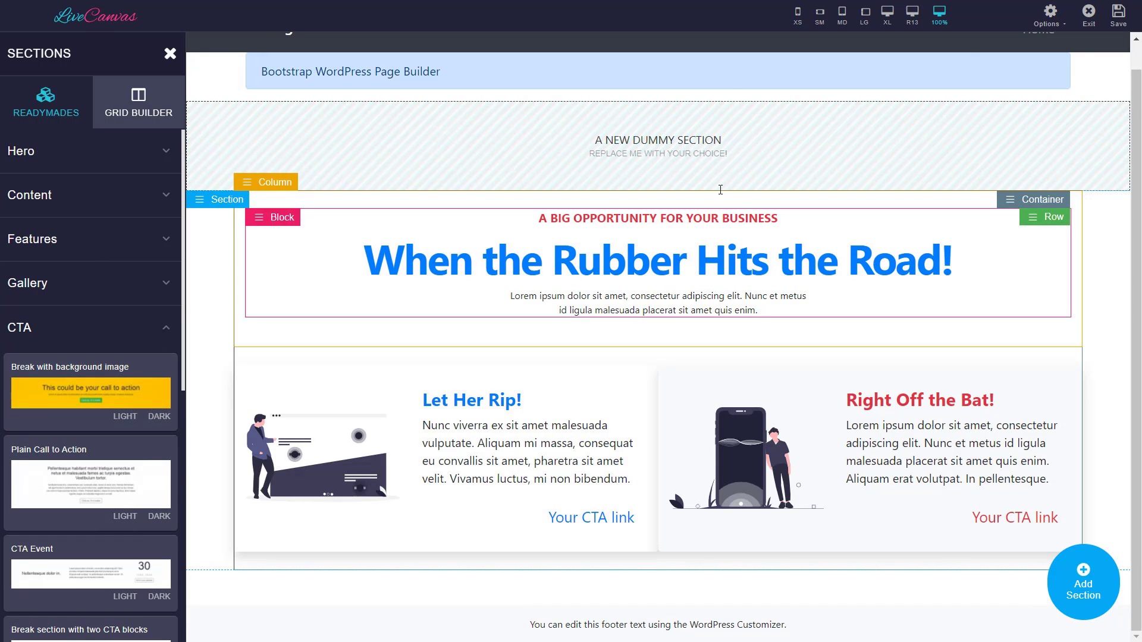
Save the page, then scroll through the alert, dummy section and two-CTA section.
{"action": "left_click", "coordinate": [1049, 13]}
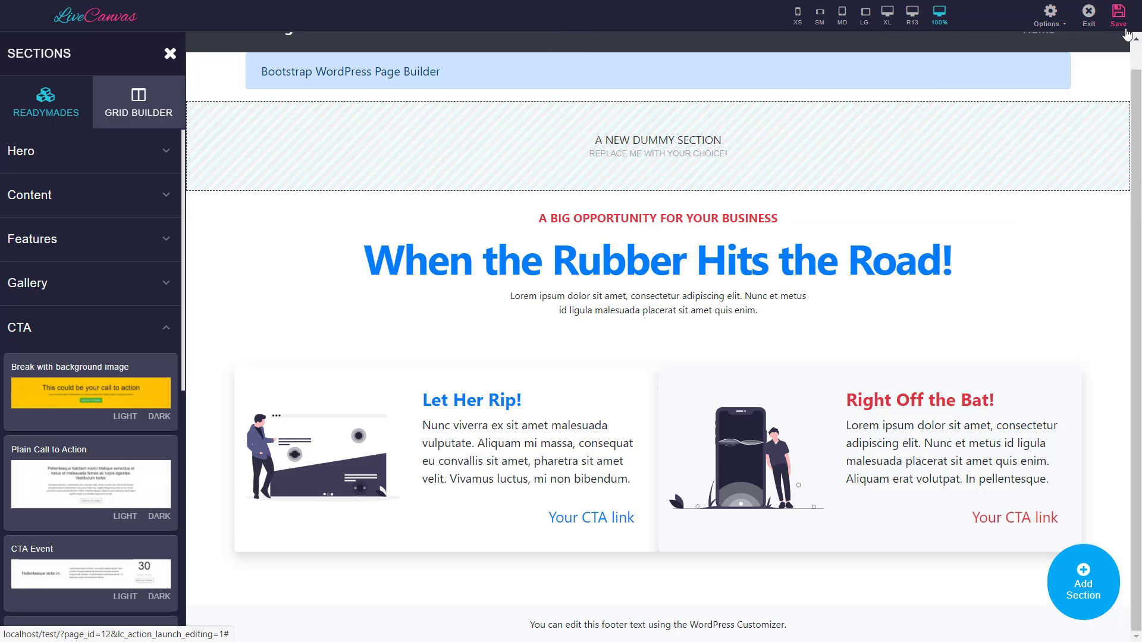
{"action": "scroll", "coordinate": [1134, 49], "scroll_direction": "up", "scroll_amount": 1}
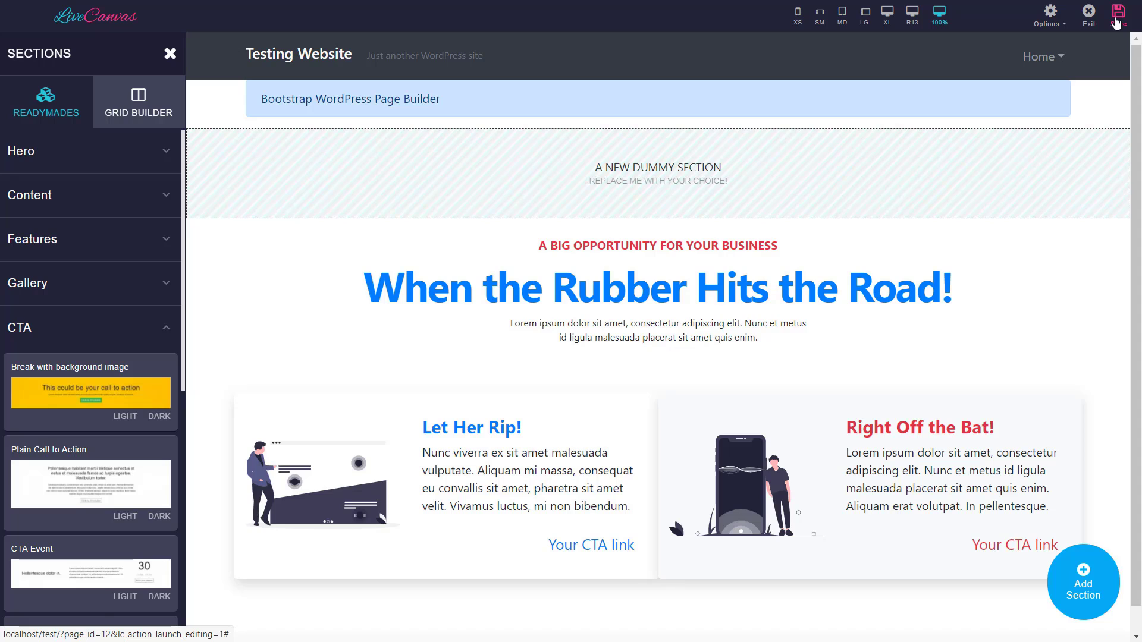
{"action": "scroll", "coordinate": [1138, 236], "scroll_direction": "down", "scroll_amount": 1}
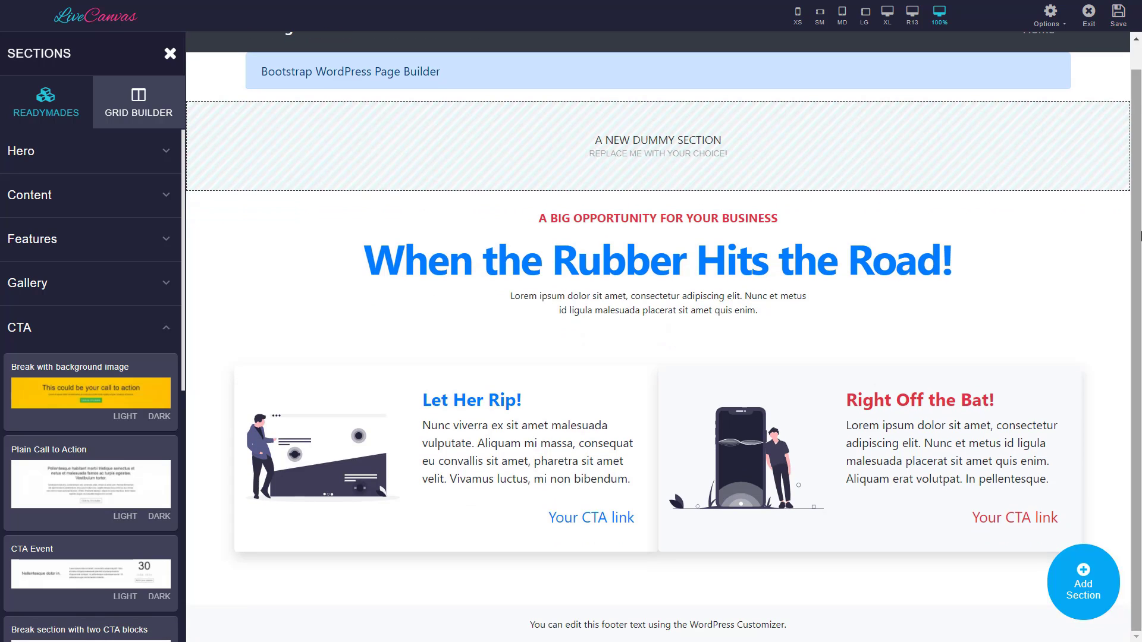
{"action": "left_click_drag", "start_coordinate": [1140, 236], "coordinate": [1140, 87]}
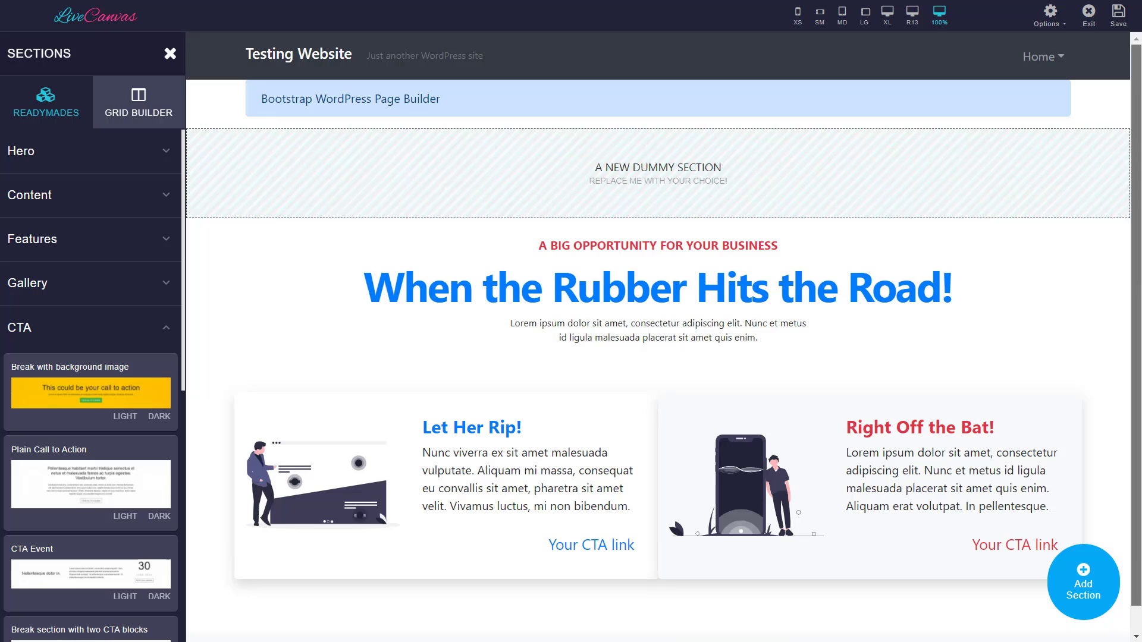